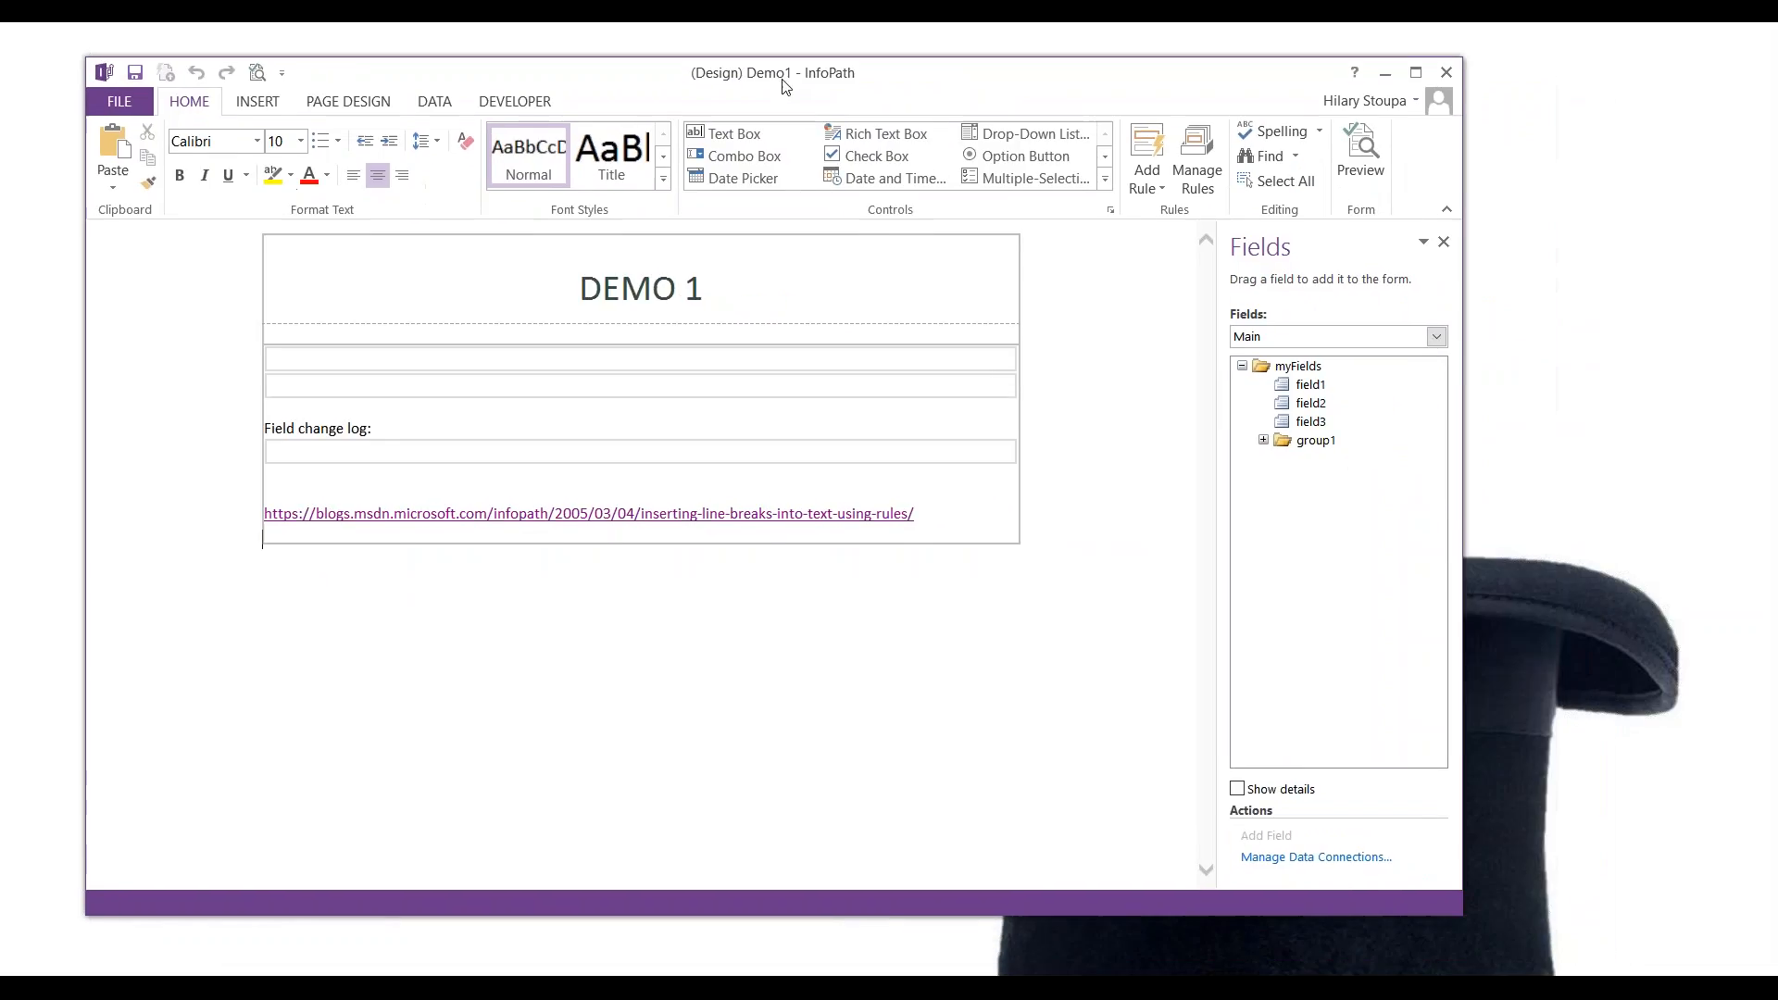
# Step: Display the rules of the first field and compare them with the rules of the second field
pyautogui.click(521, 369)
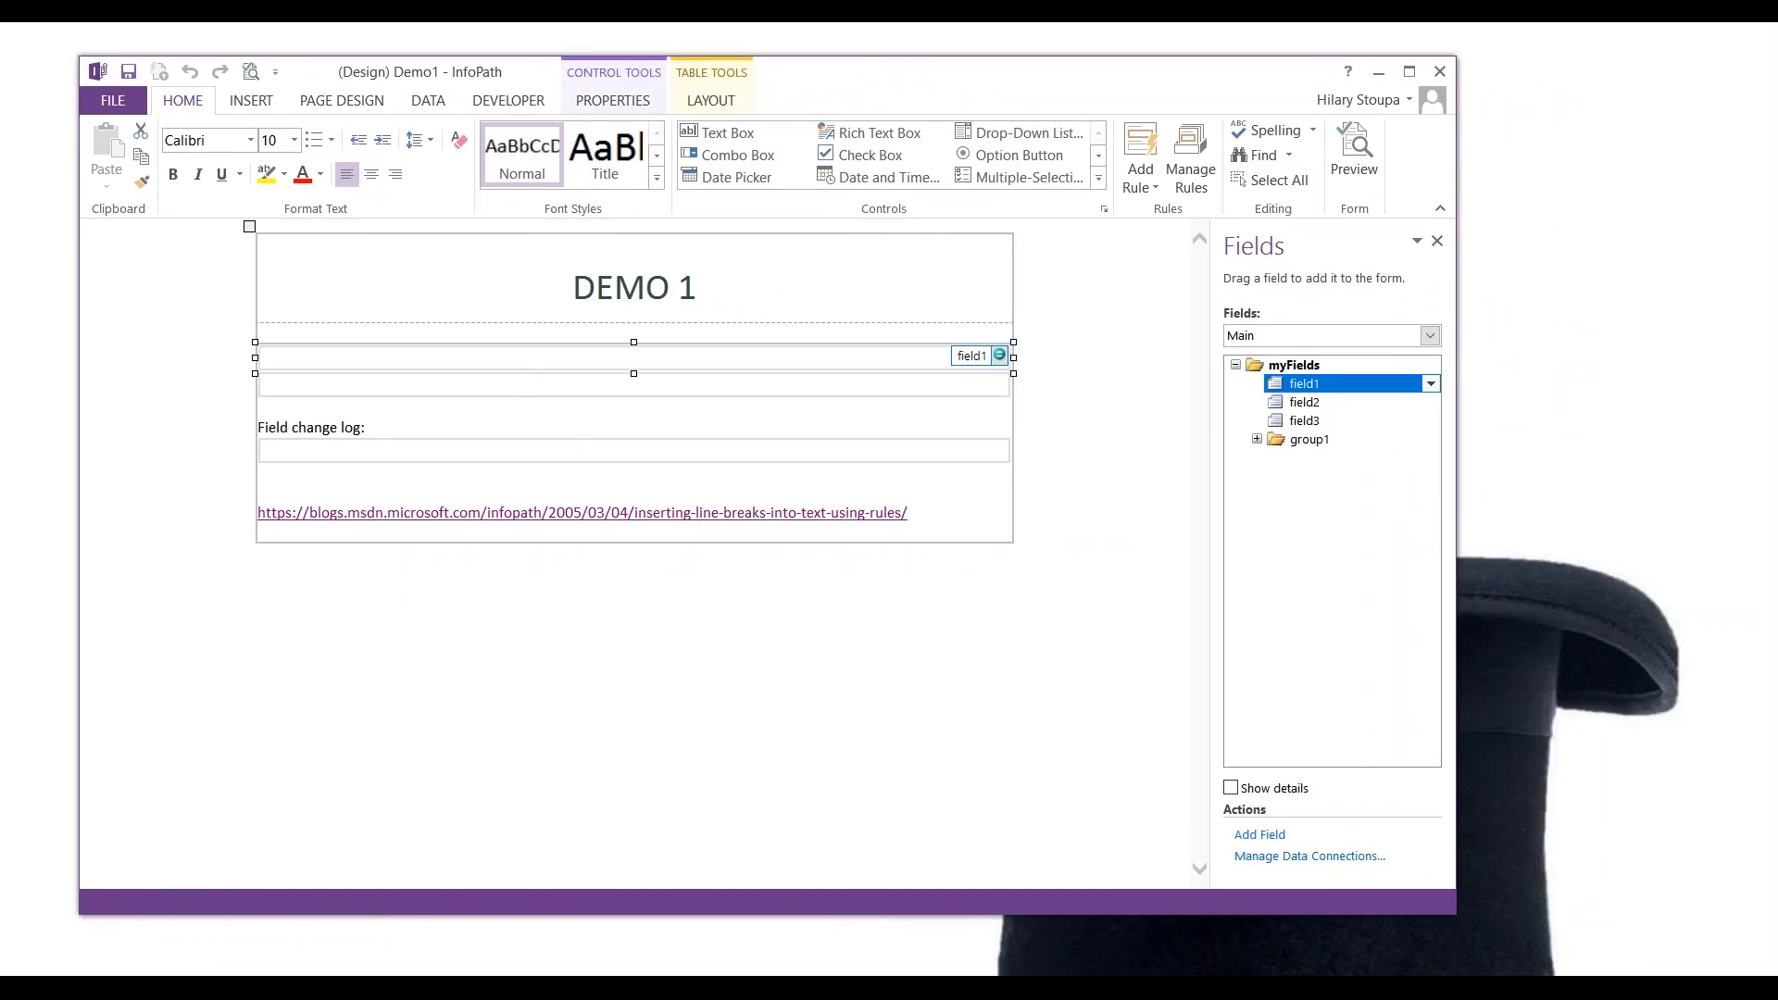
pyautogui.click(1191, 167)
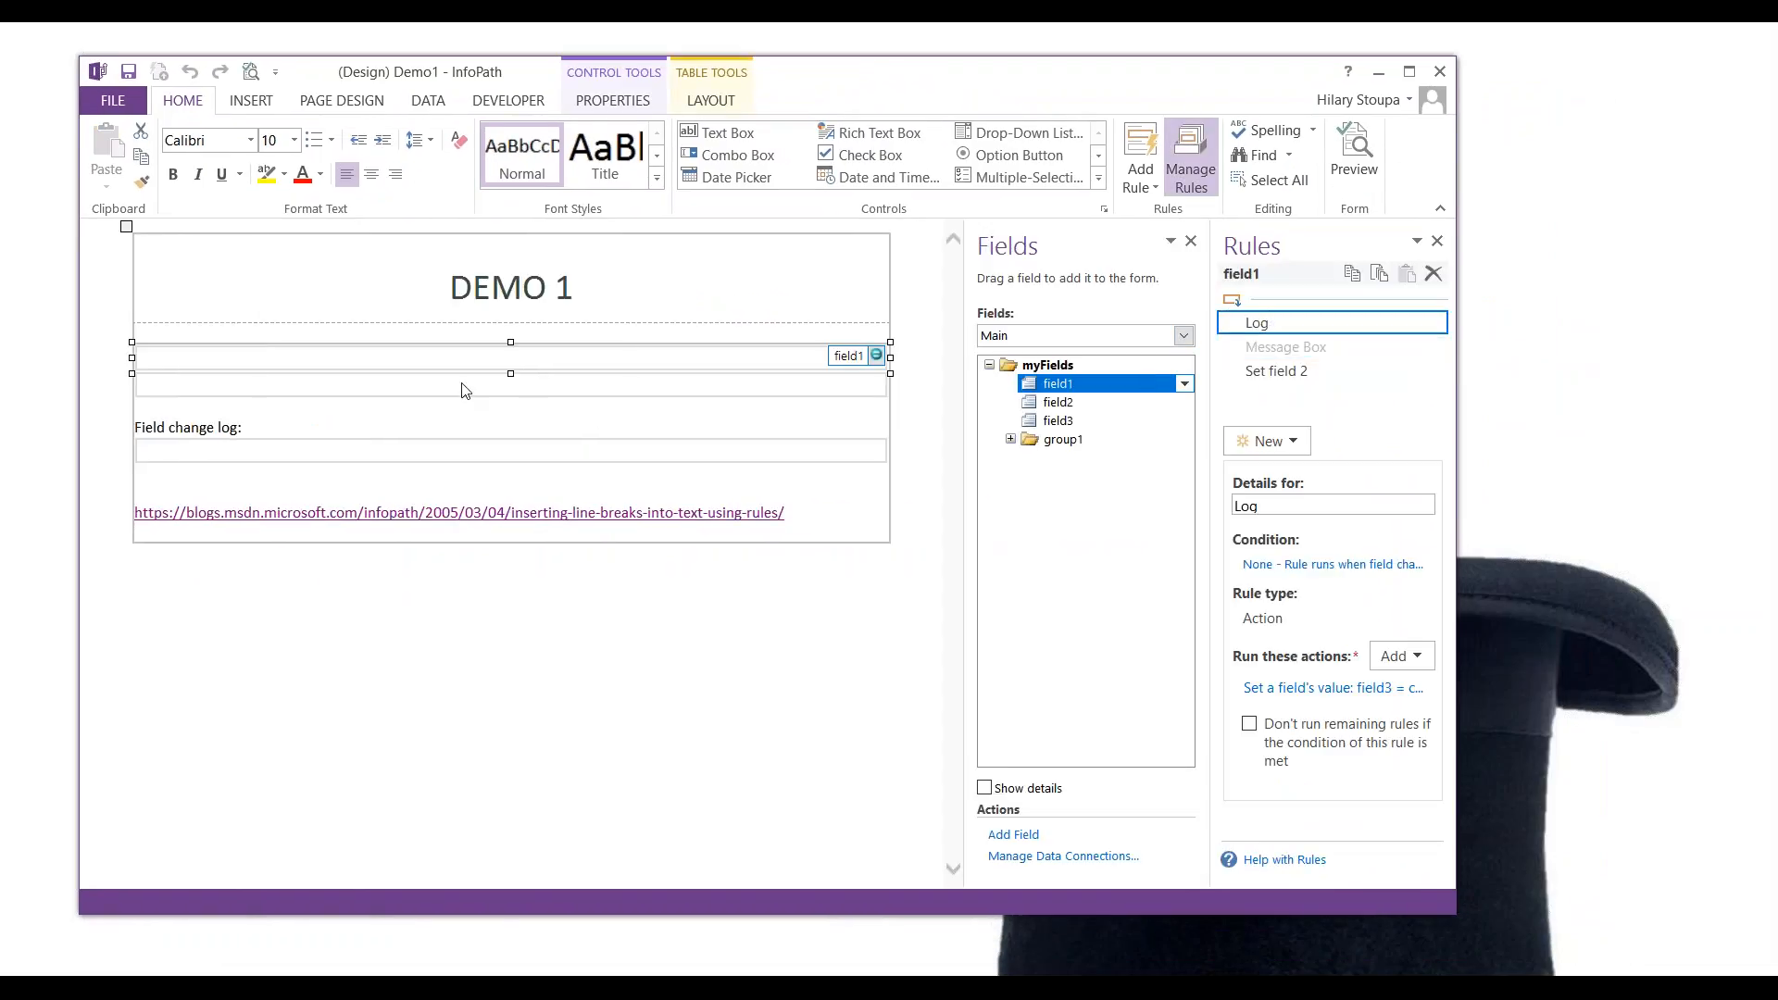
pyautogui.click(491, 392)
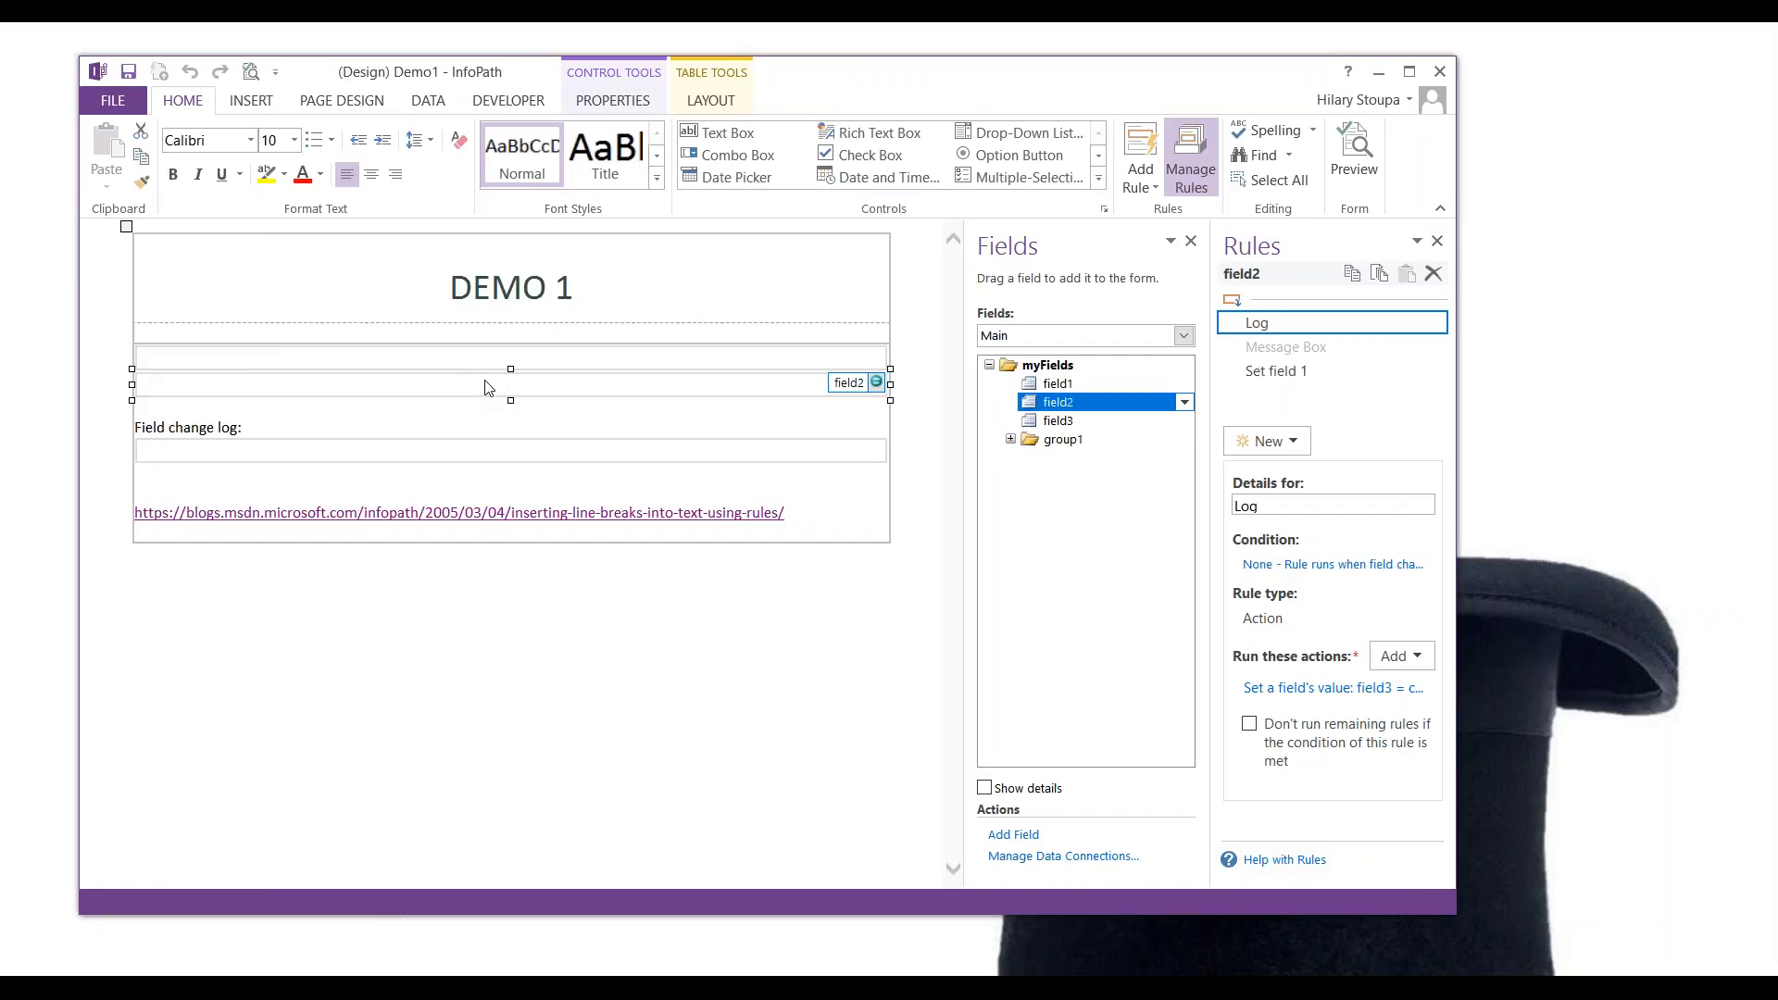
pyautogui.click(603, 361)
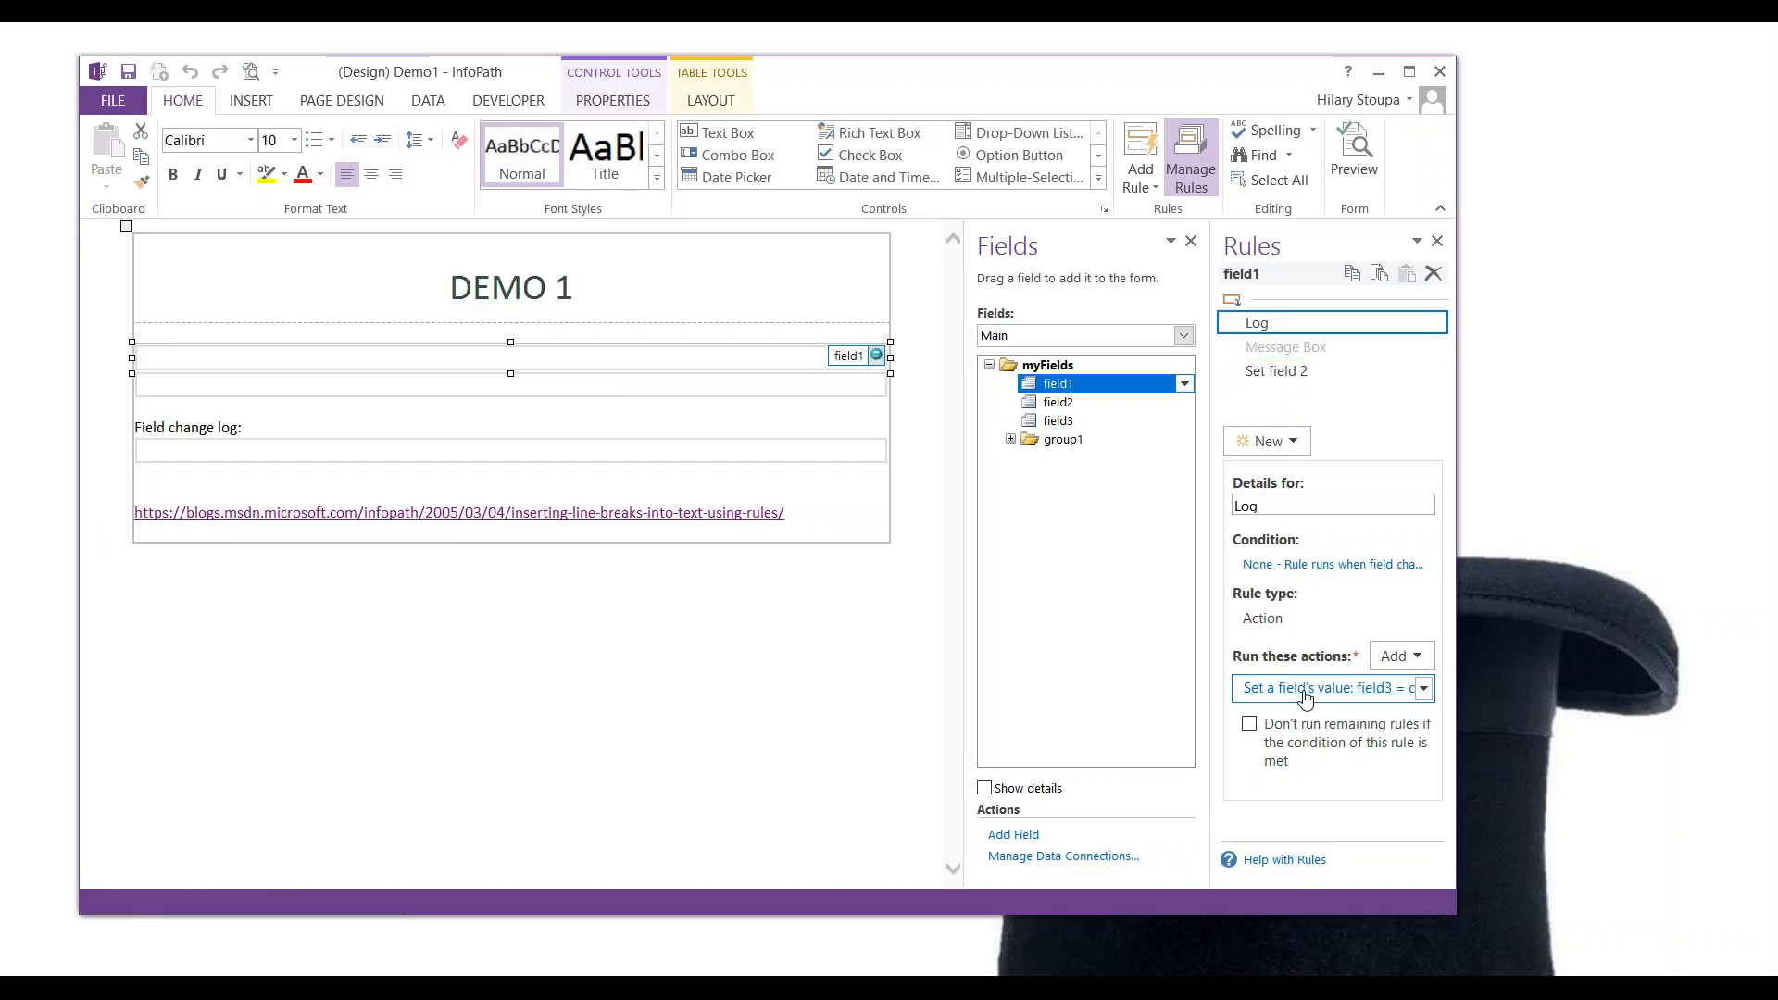
# Step: Review the details of the action that field1's Log rule runs, close them, and select field2
pyautogui.click(1337, 691)
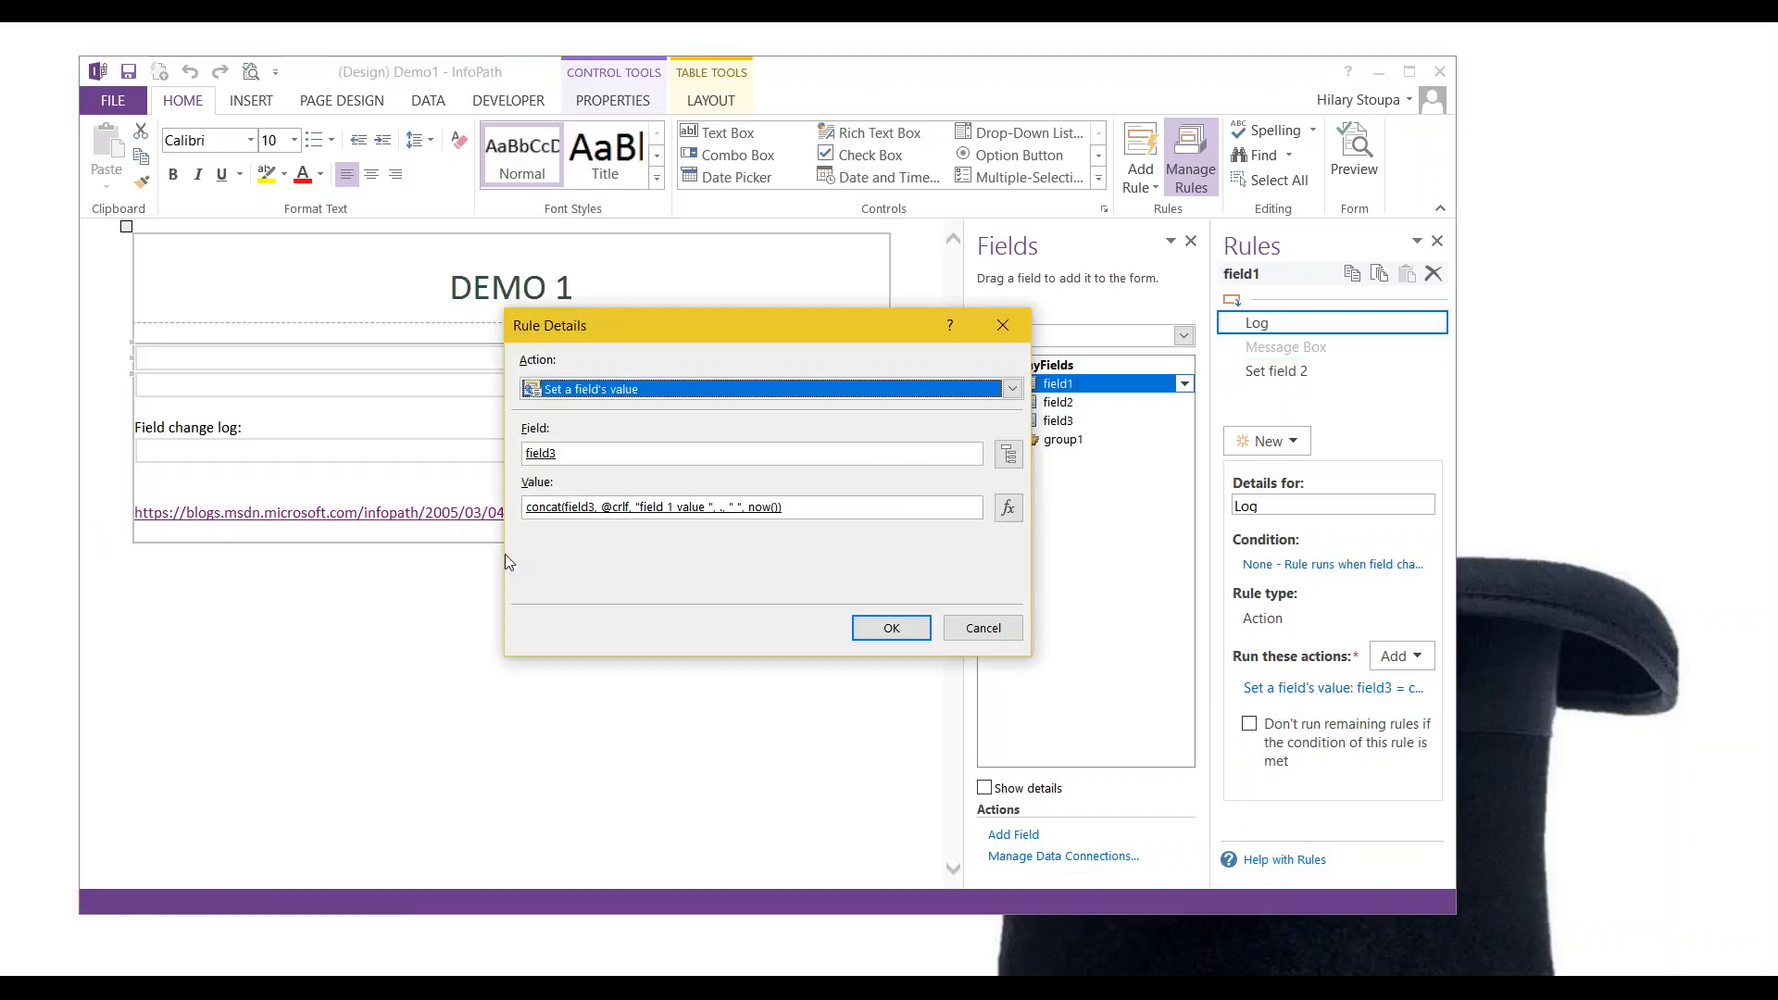
pyautogui.moveTo(705, 336); pyautogui.dragTo(669, 425)
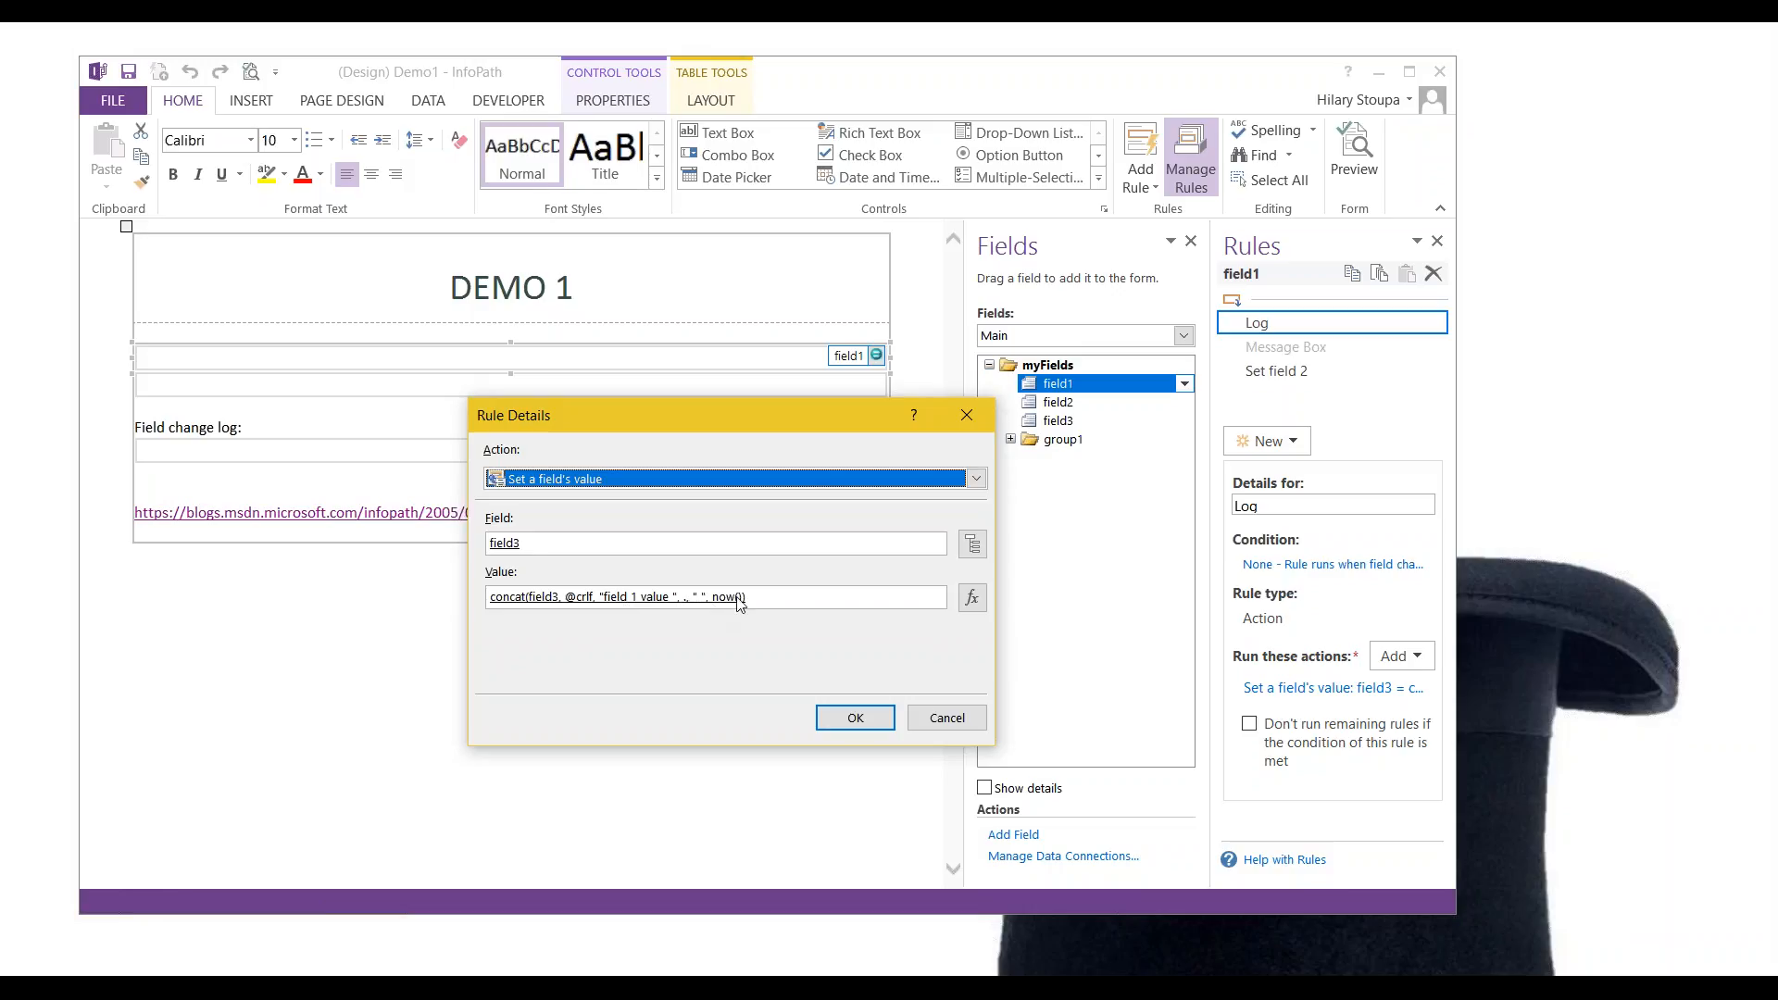
pyautogui.click(884, 726)
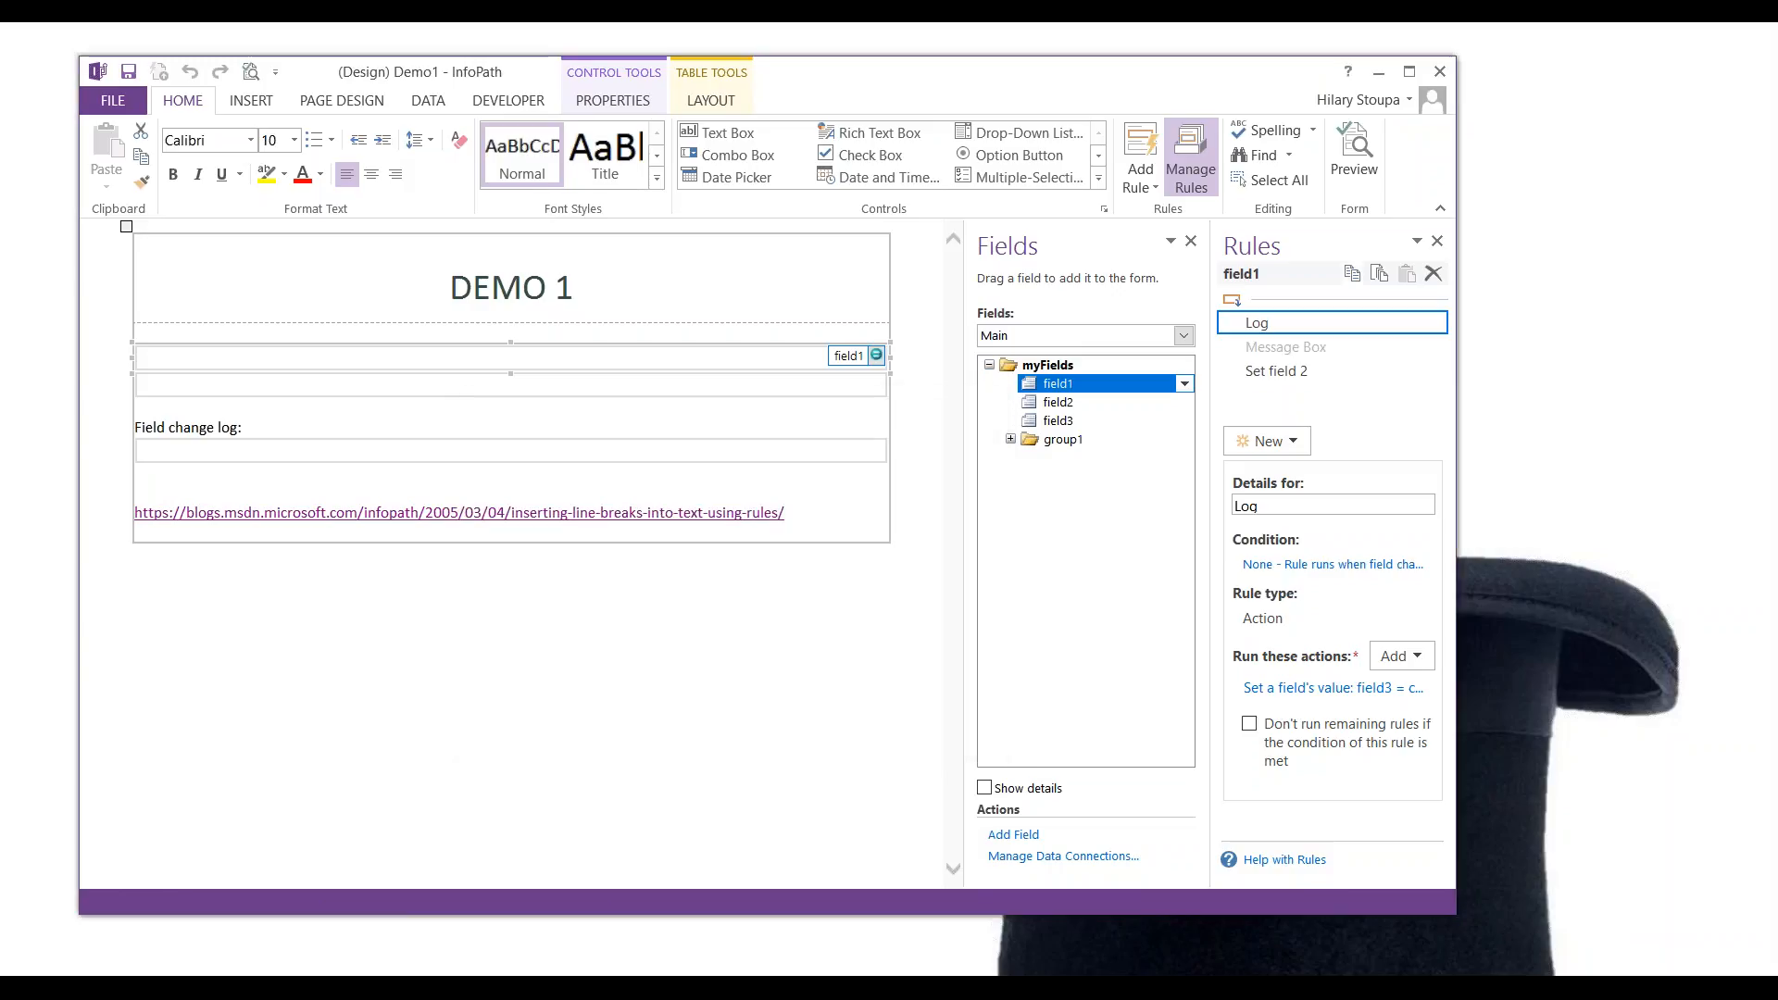
pyautogui.click(706, 382)
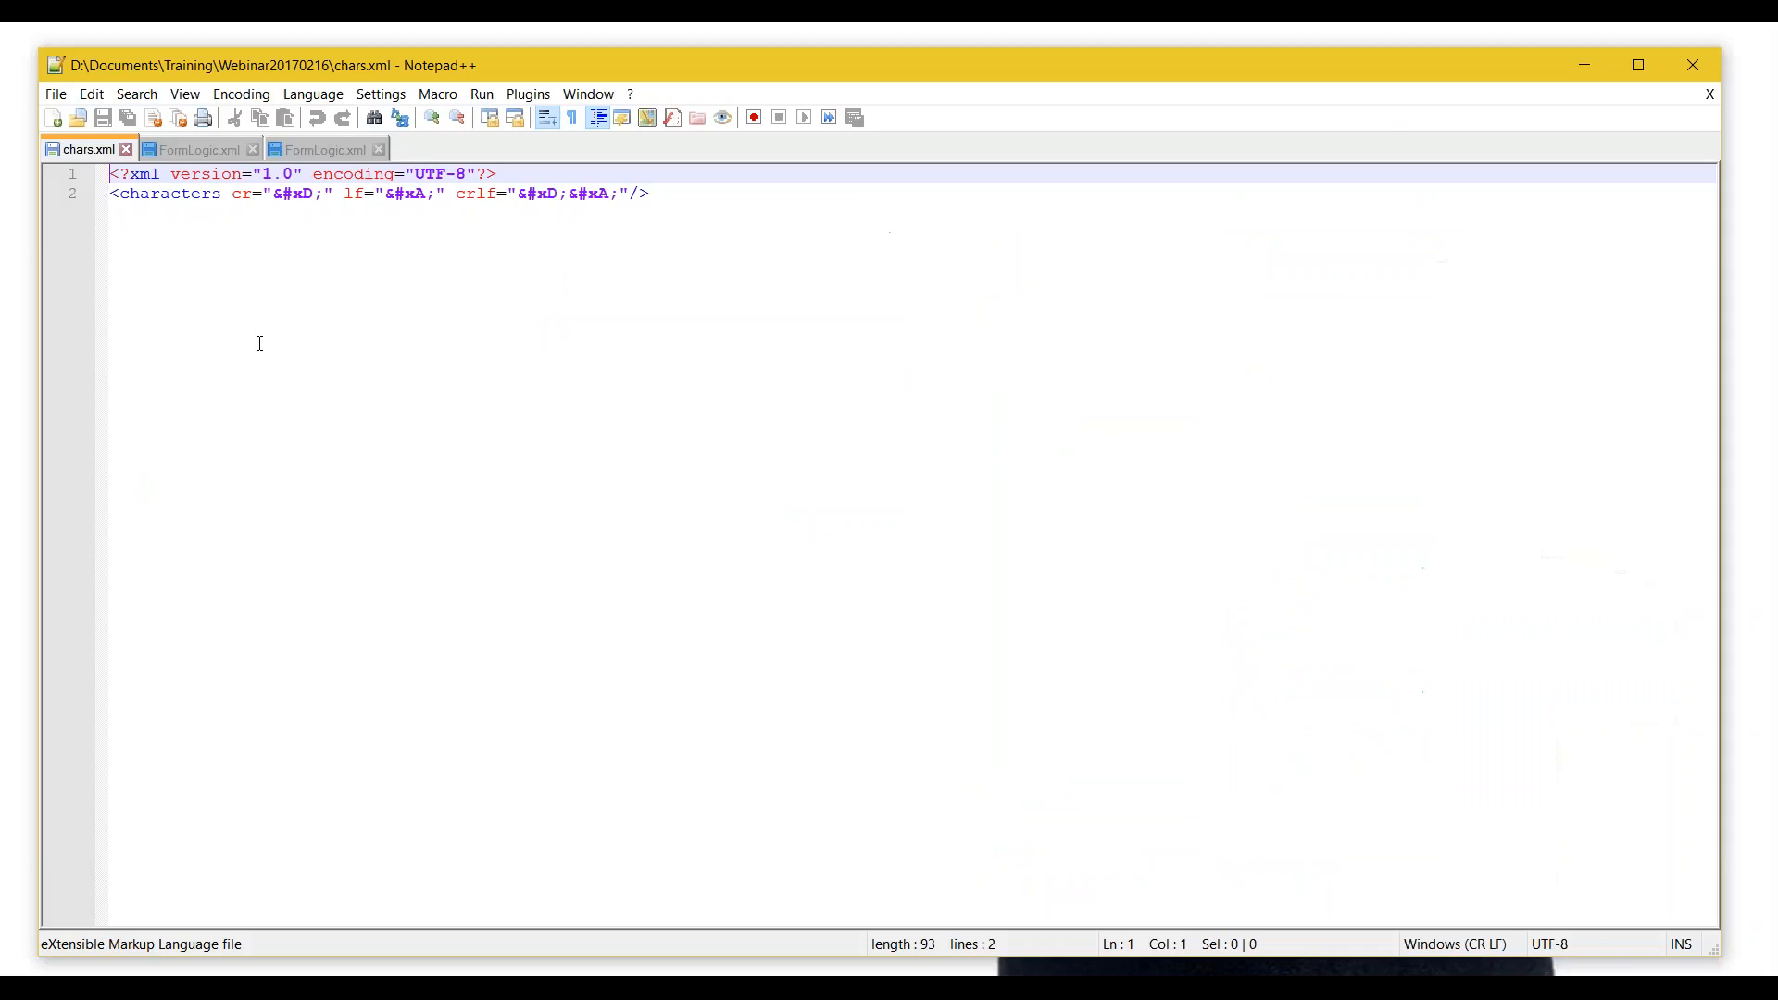
# Step: Examine the cr, lf and crlf attribute values in chars.xml in Notepad++
pyautogui.click(191, 229)
pyautogui.doubleClick(291, 194)
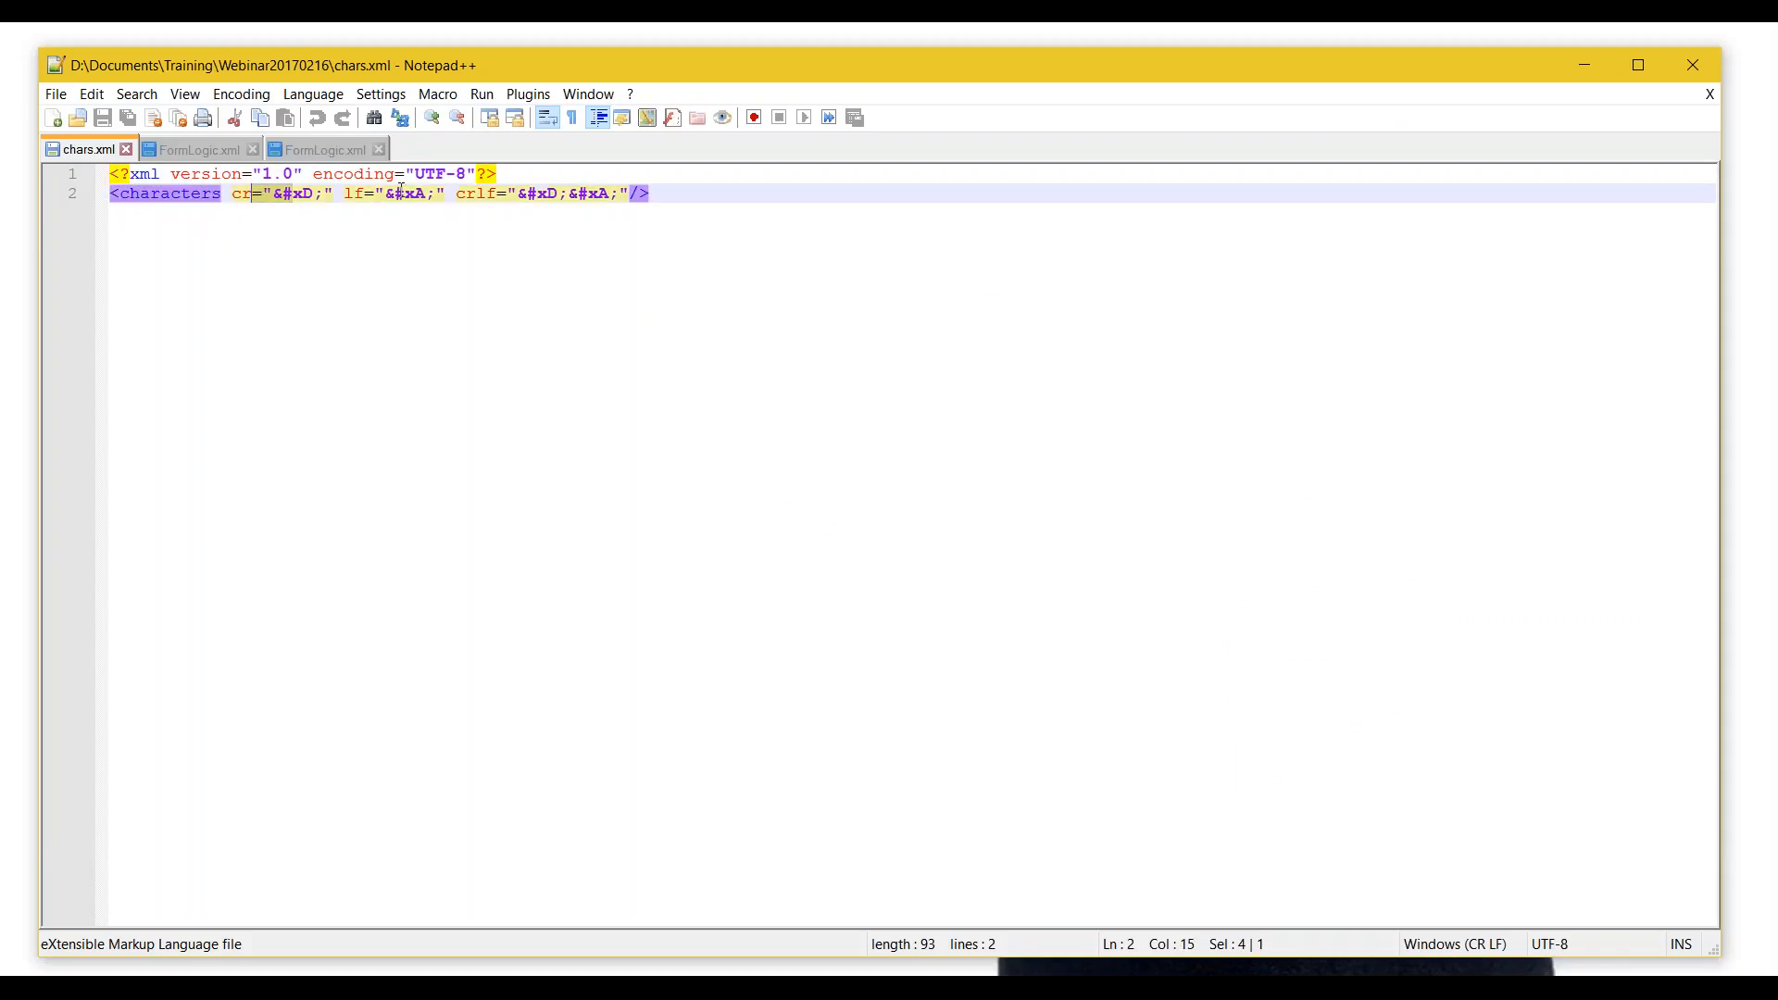
pyautogui.doubleClick(414, 194)
pyautogui.doubleClick(599, 194)
# Step: Switch back to the Demo1 form in InfoPath, preview it, and enter 1 in the first field
pyautogui.click(831, 991)
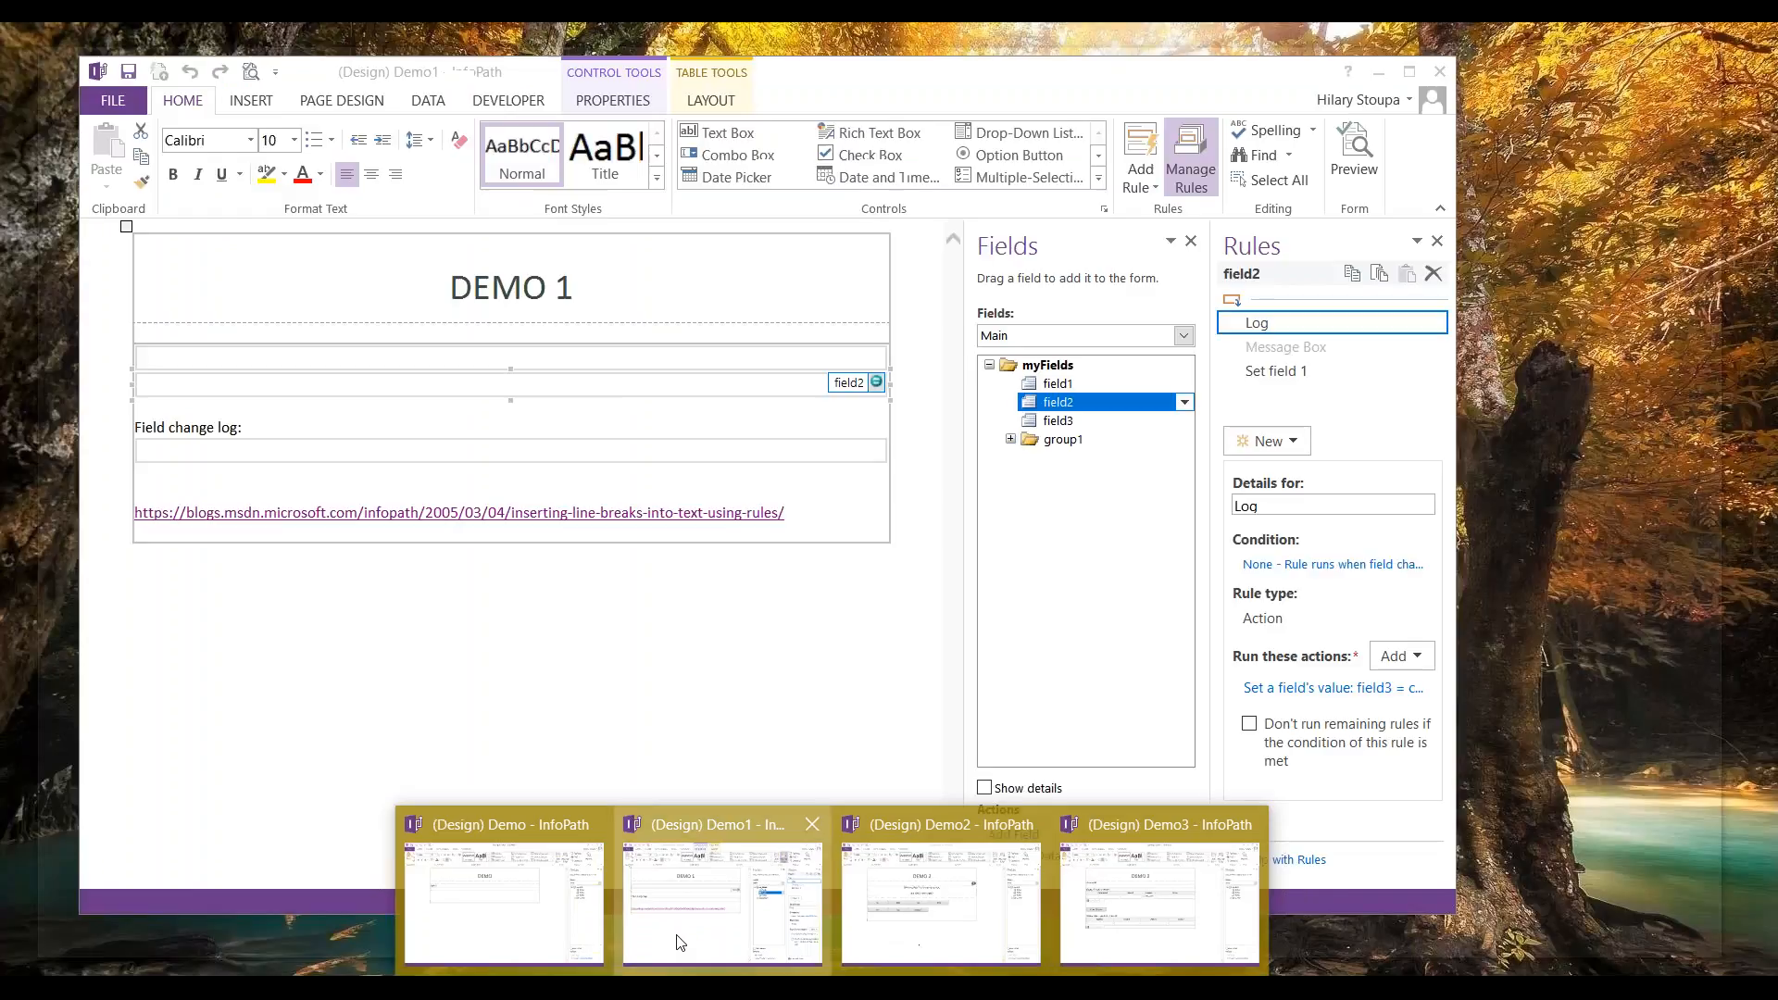
pyautogui.click(722, 898)
pyautogui.click(627, 697)
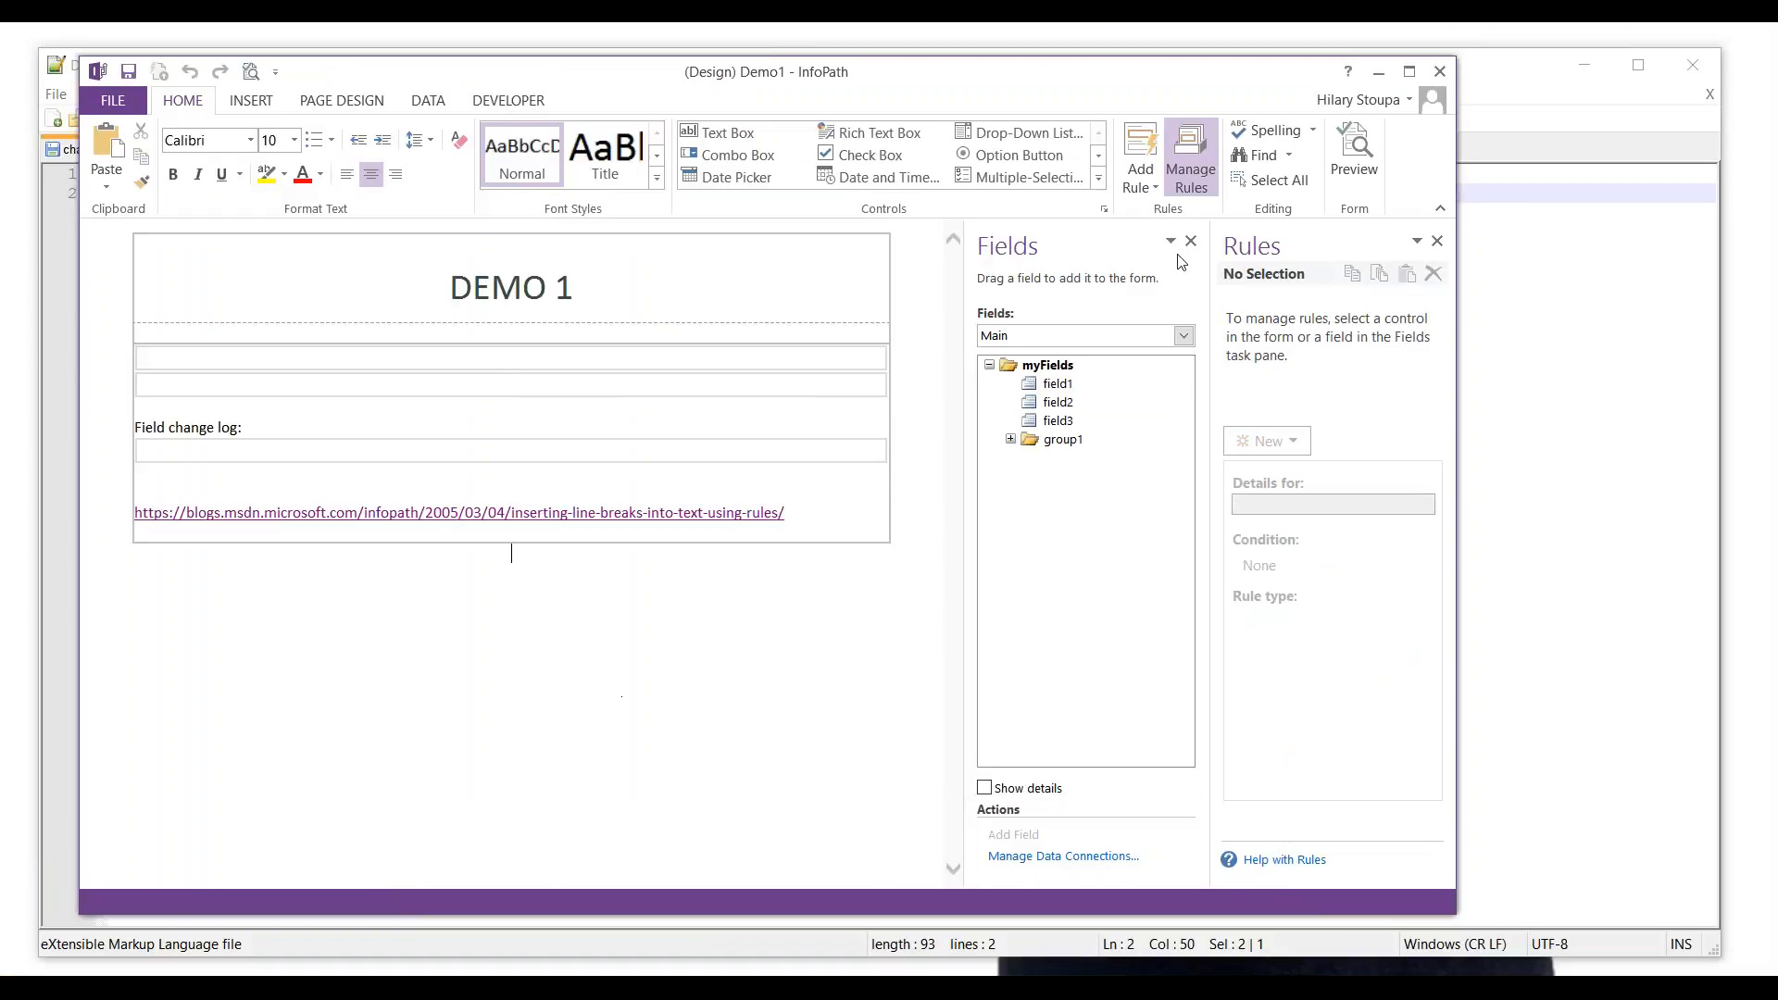
pyautogui.click(1367, 153)
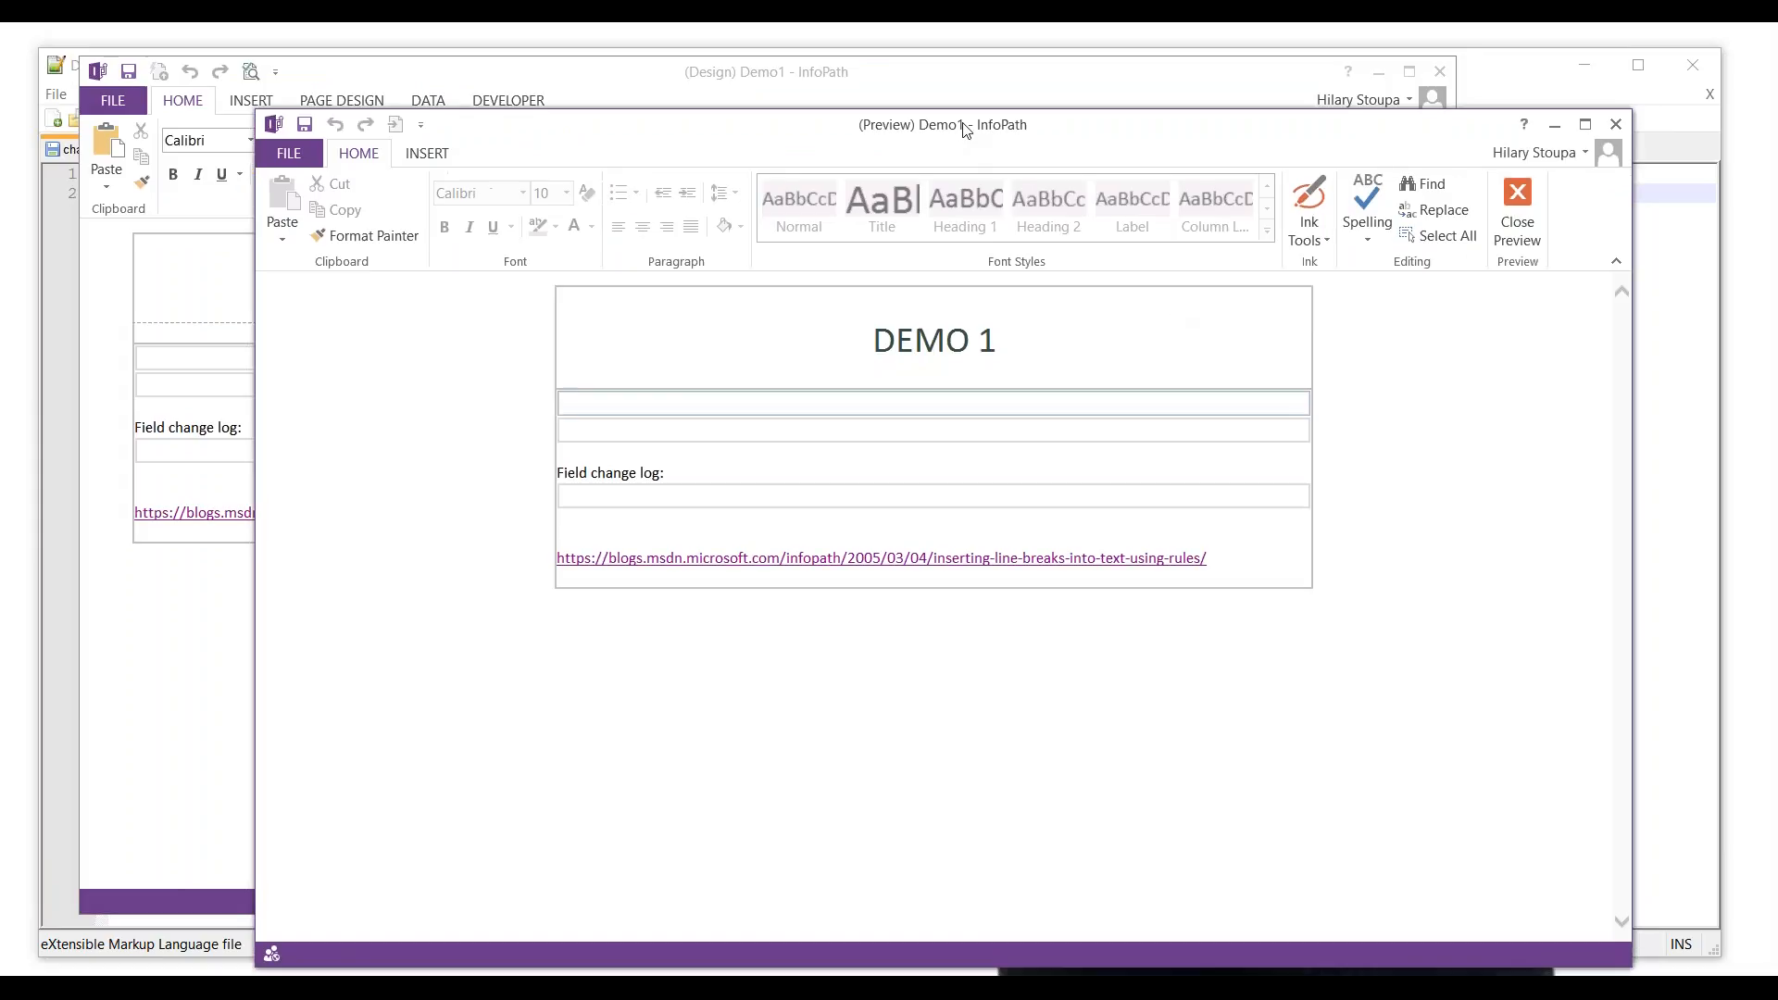
pyautogui.moveTo(965, 130); pyautogui.dragTo(795, 86)
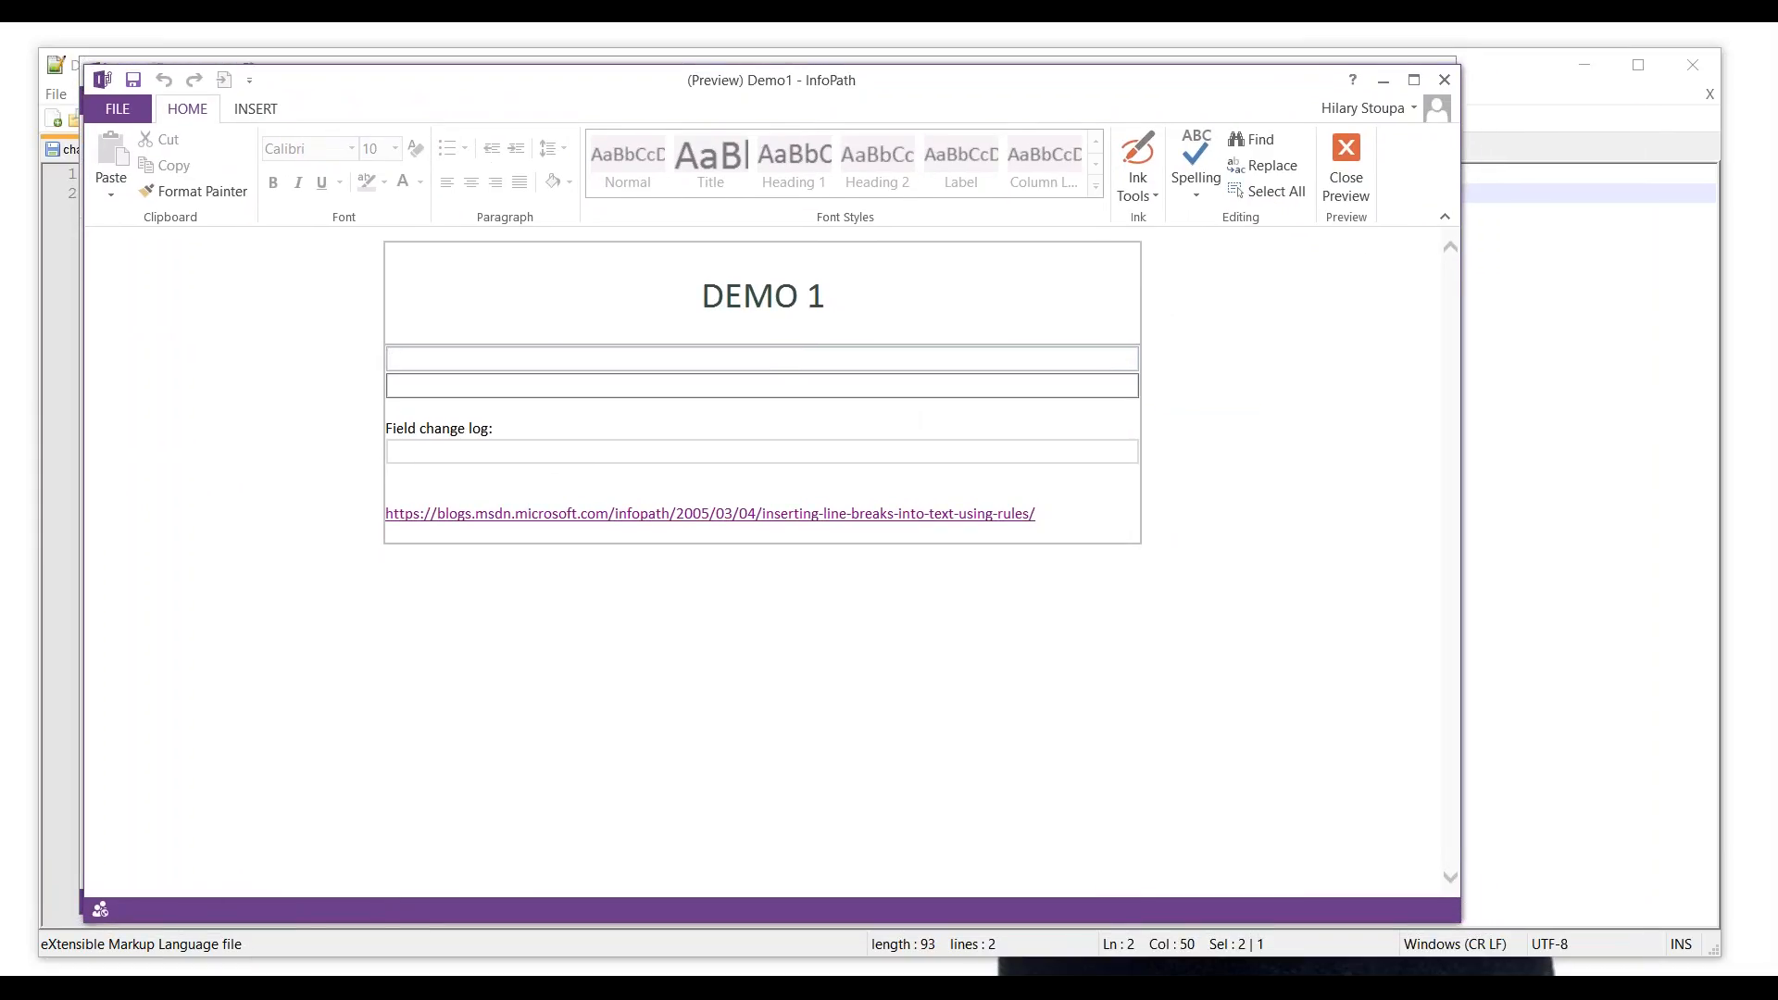
pyautogui.write('1')
pyautogui.press('Tab')
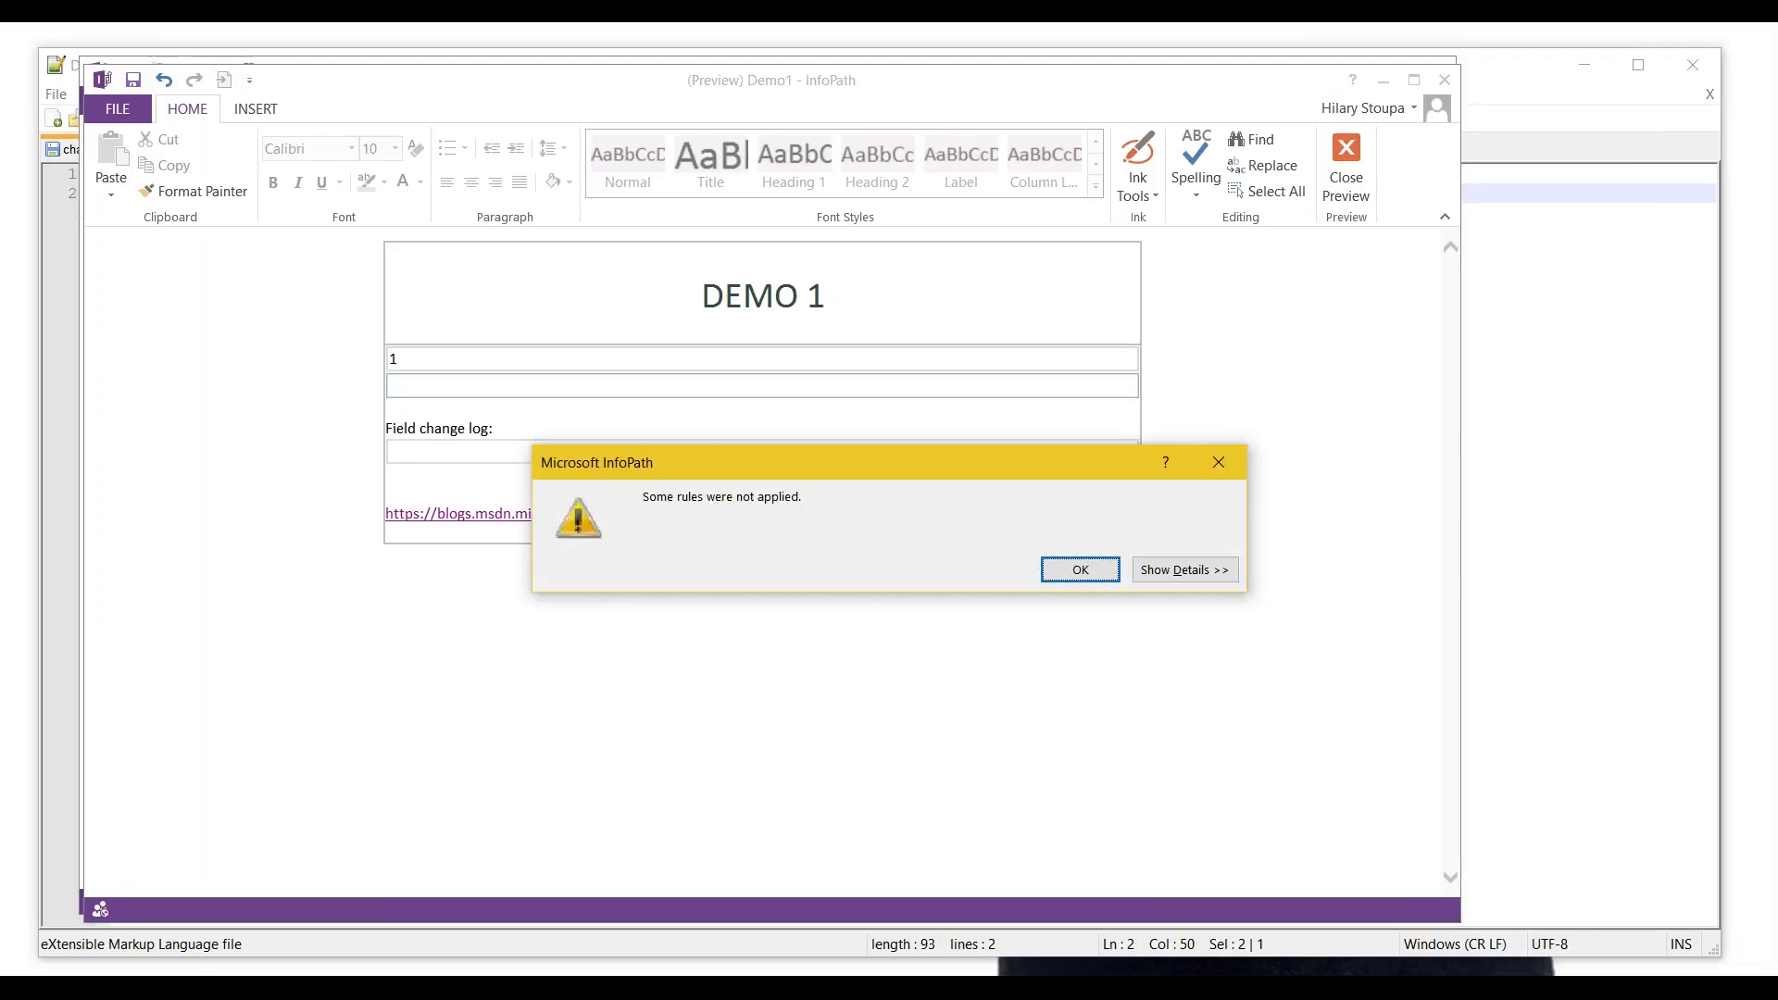
# Step: Show the details of the rules error, read the full explanation, and dismiss the message
pyautogui.click(1194, 571)
pyautogui.moveTo(780, 733); pyautogui.dragTo(823, 710)
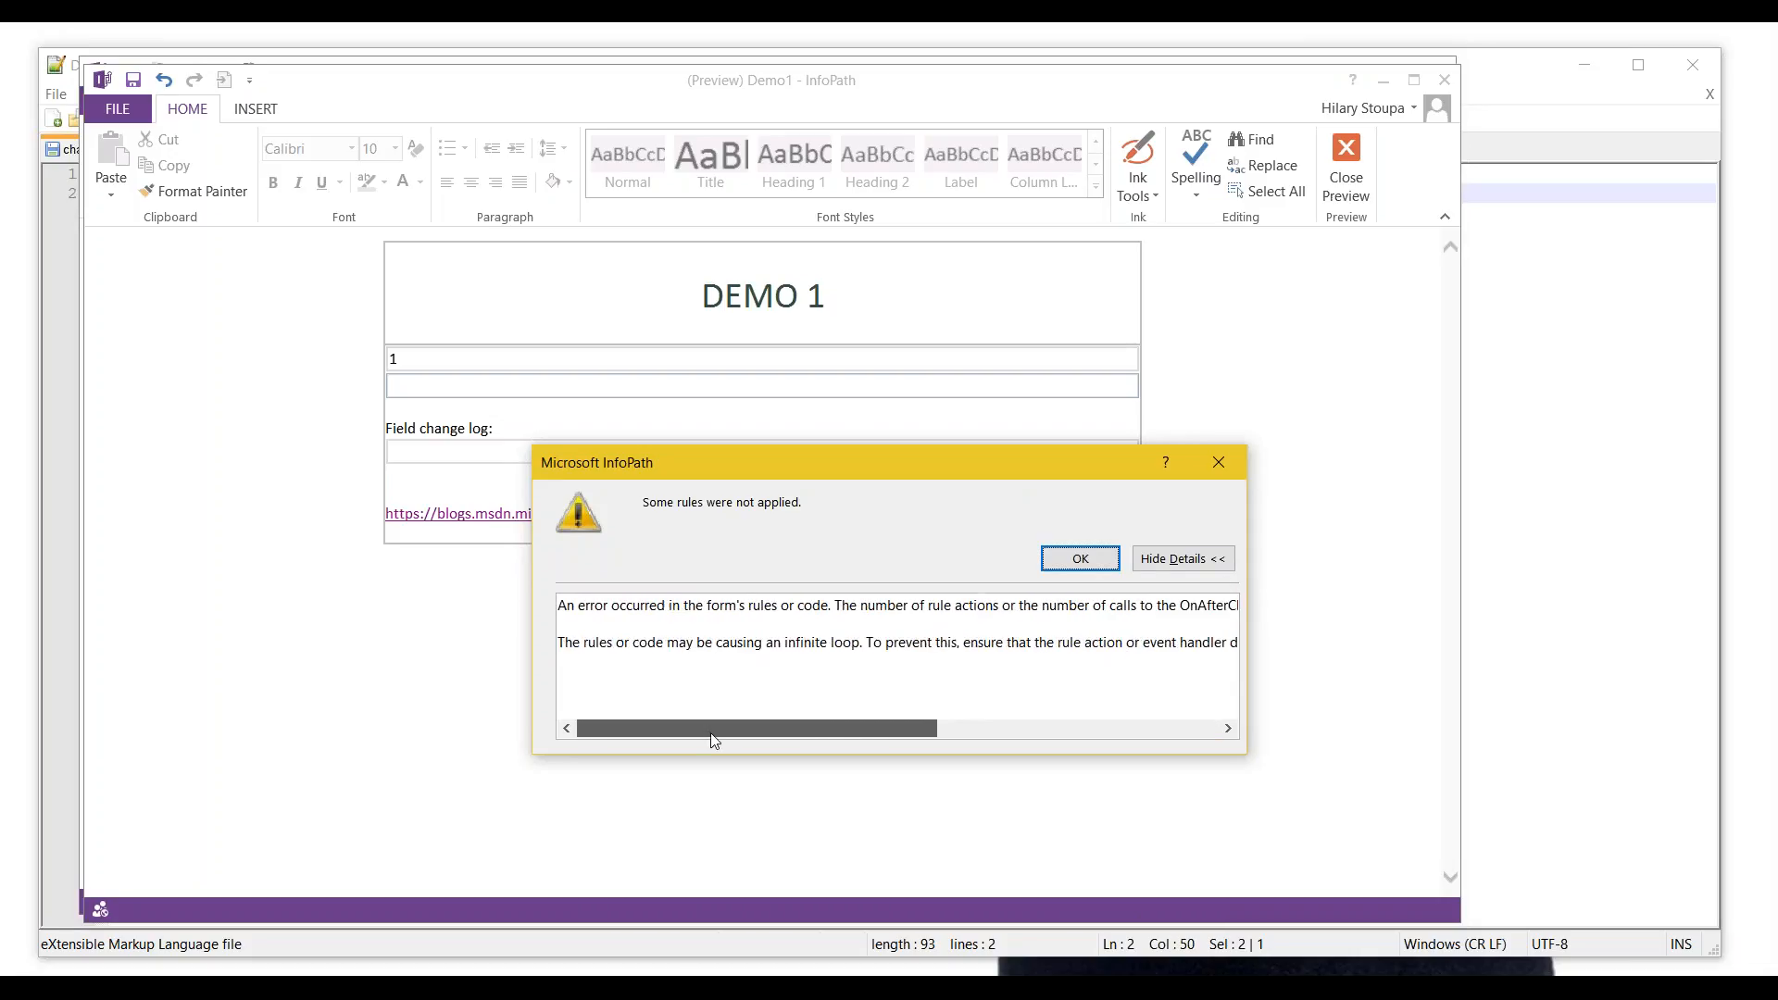
pyautogui.click(667, 642)
pyautogui.moveTo(809, 726)
pyautogui.mouseDown()
pyautogui.moveTo(1171, 702)
pyautogui.moveTo(796, 709)
pyautogui.mouseUp()
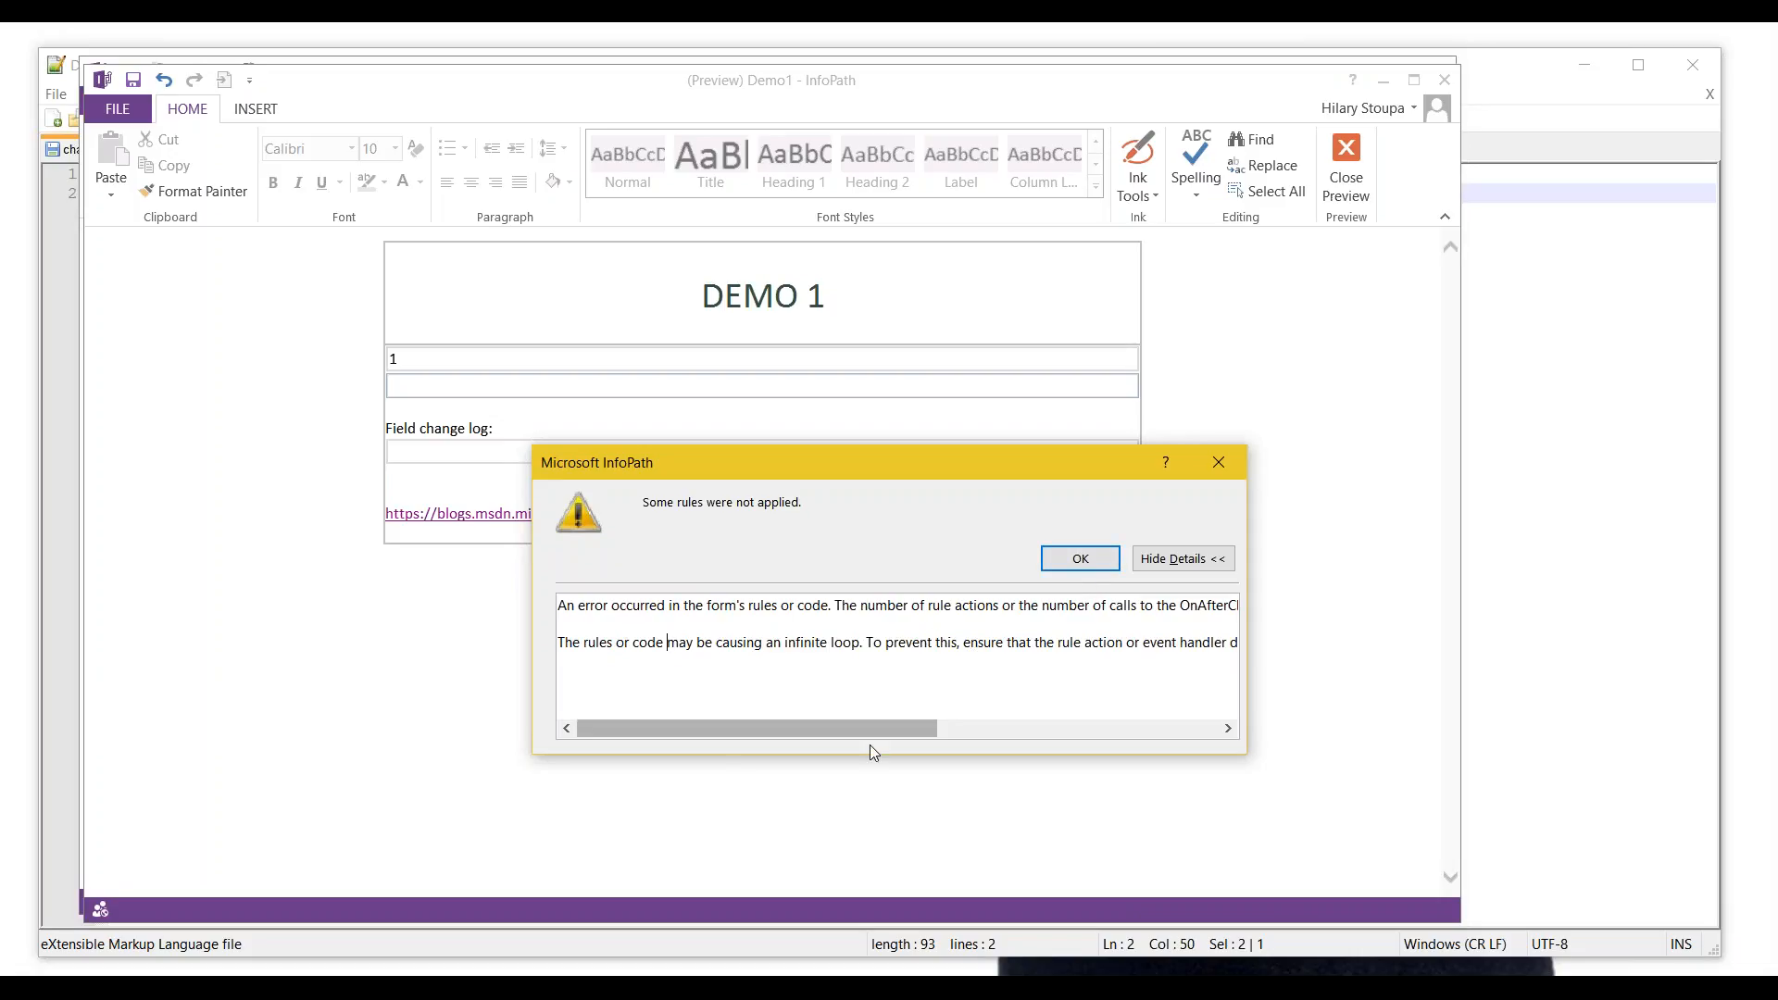
pyautogui.click(1219, 462)
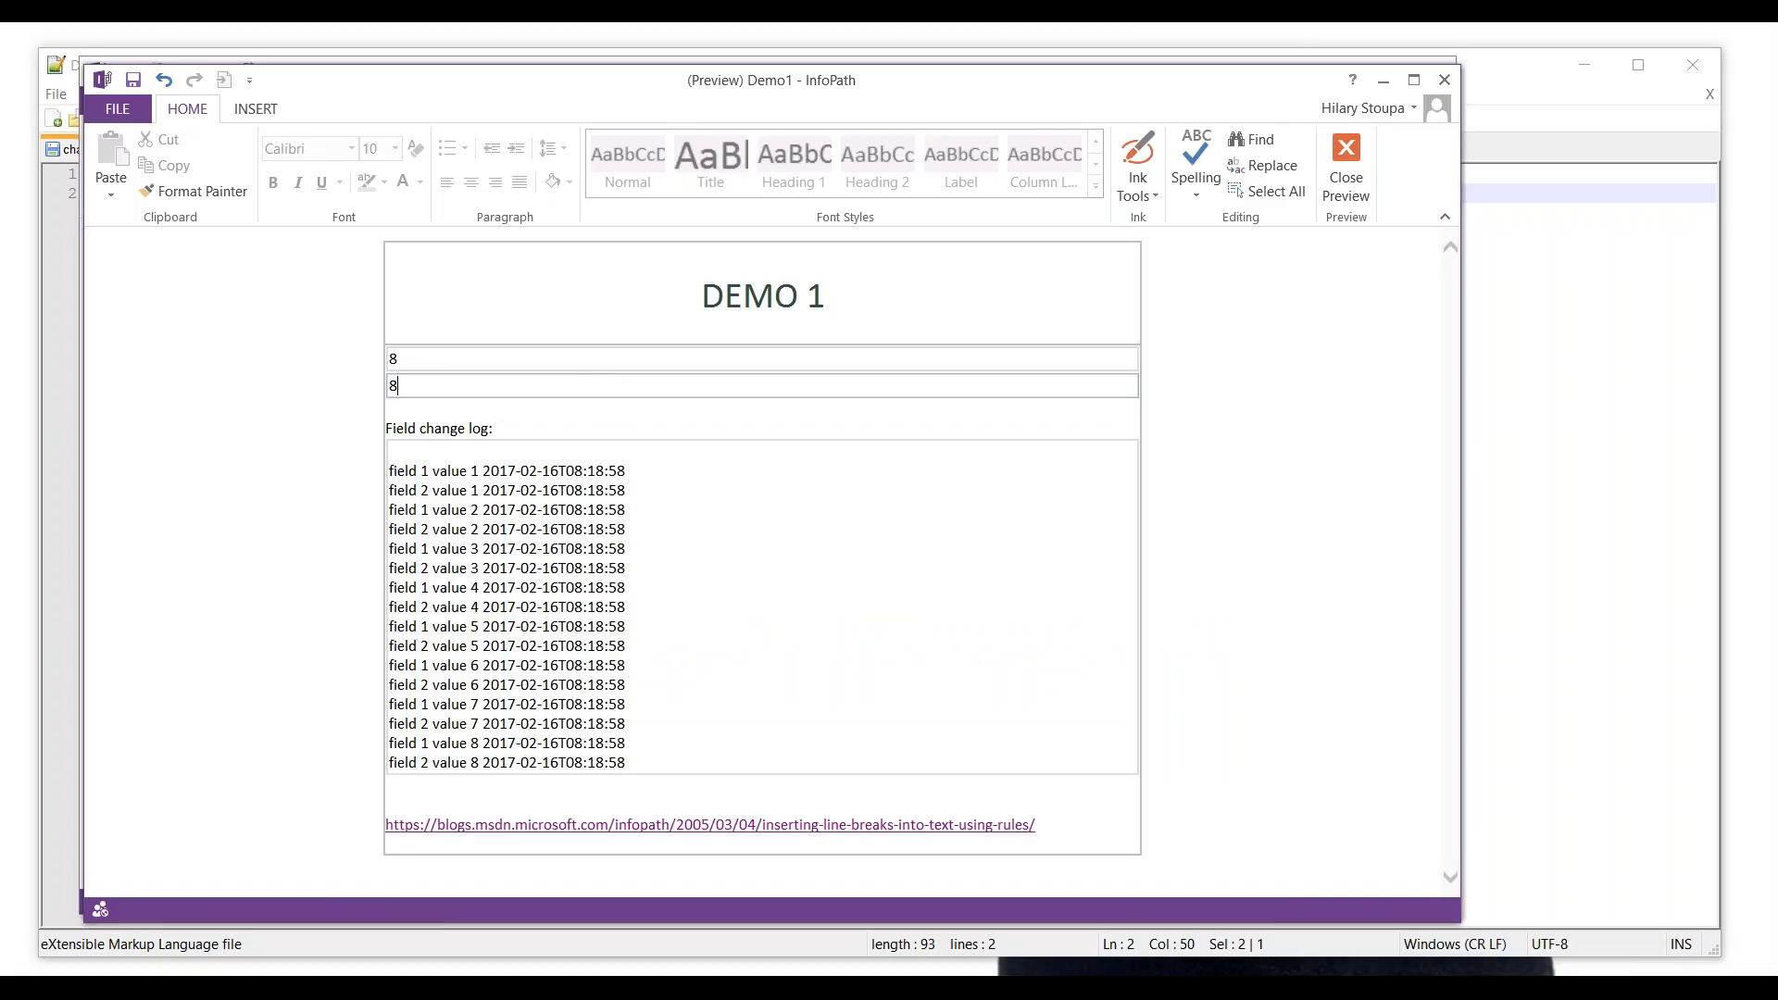
# Step: Examine the order of the field 1 and field 2 entries in the field change log, and close the preview
pyautogui.moveTo(389, 549); pyautogui.dragTo(419, 568)
pyautogui.click(698, 584)
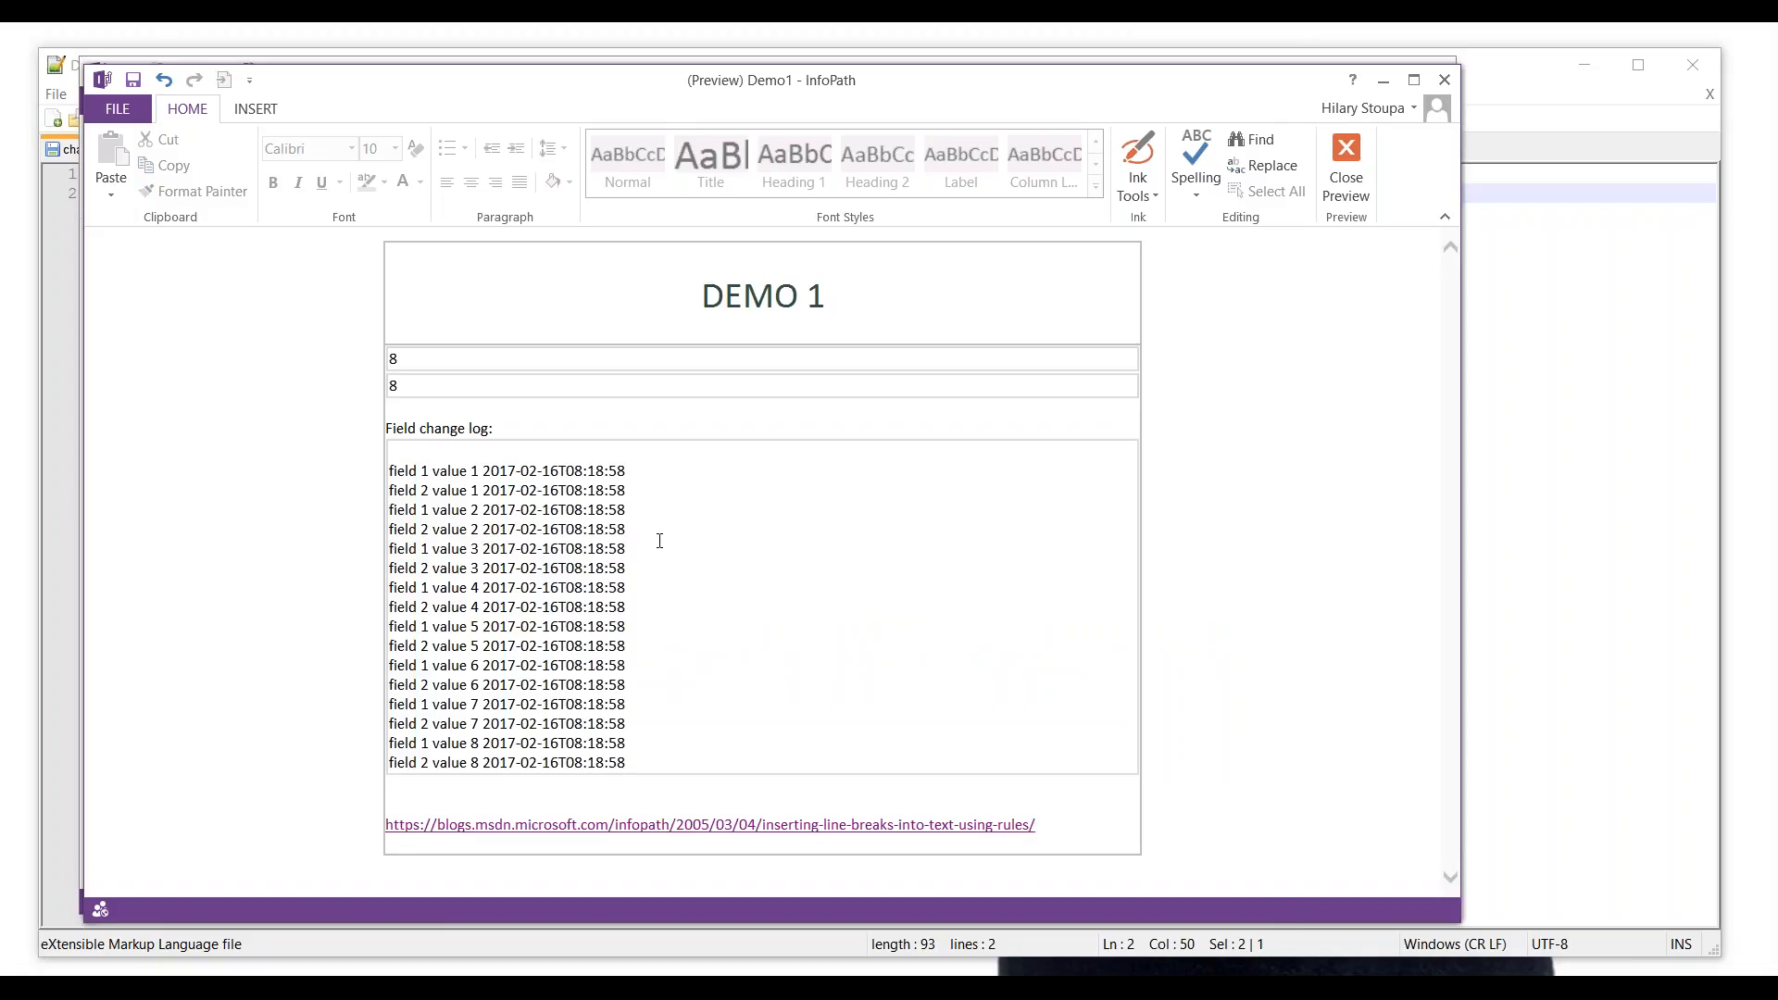
pyautogui.doubleClick(623, 470)
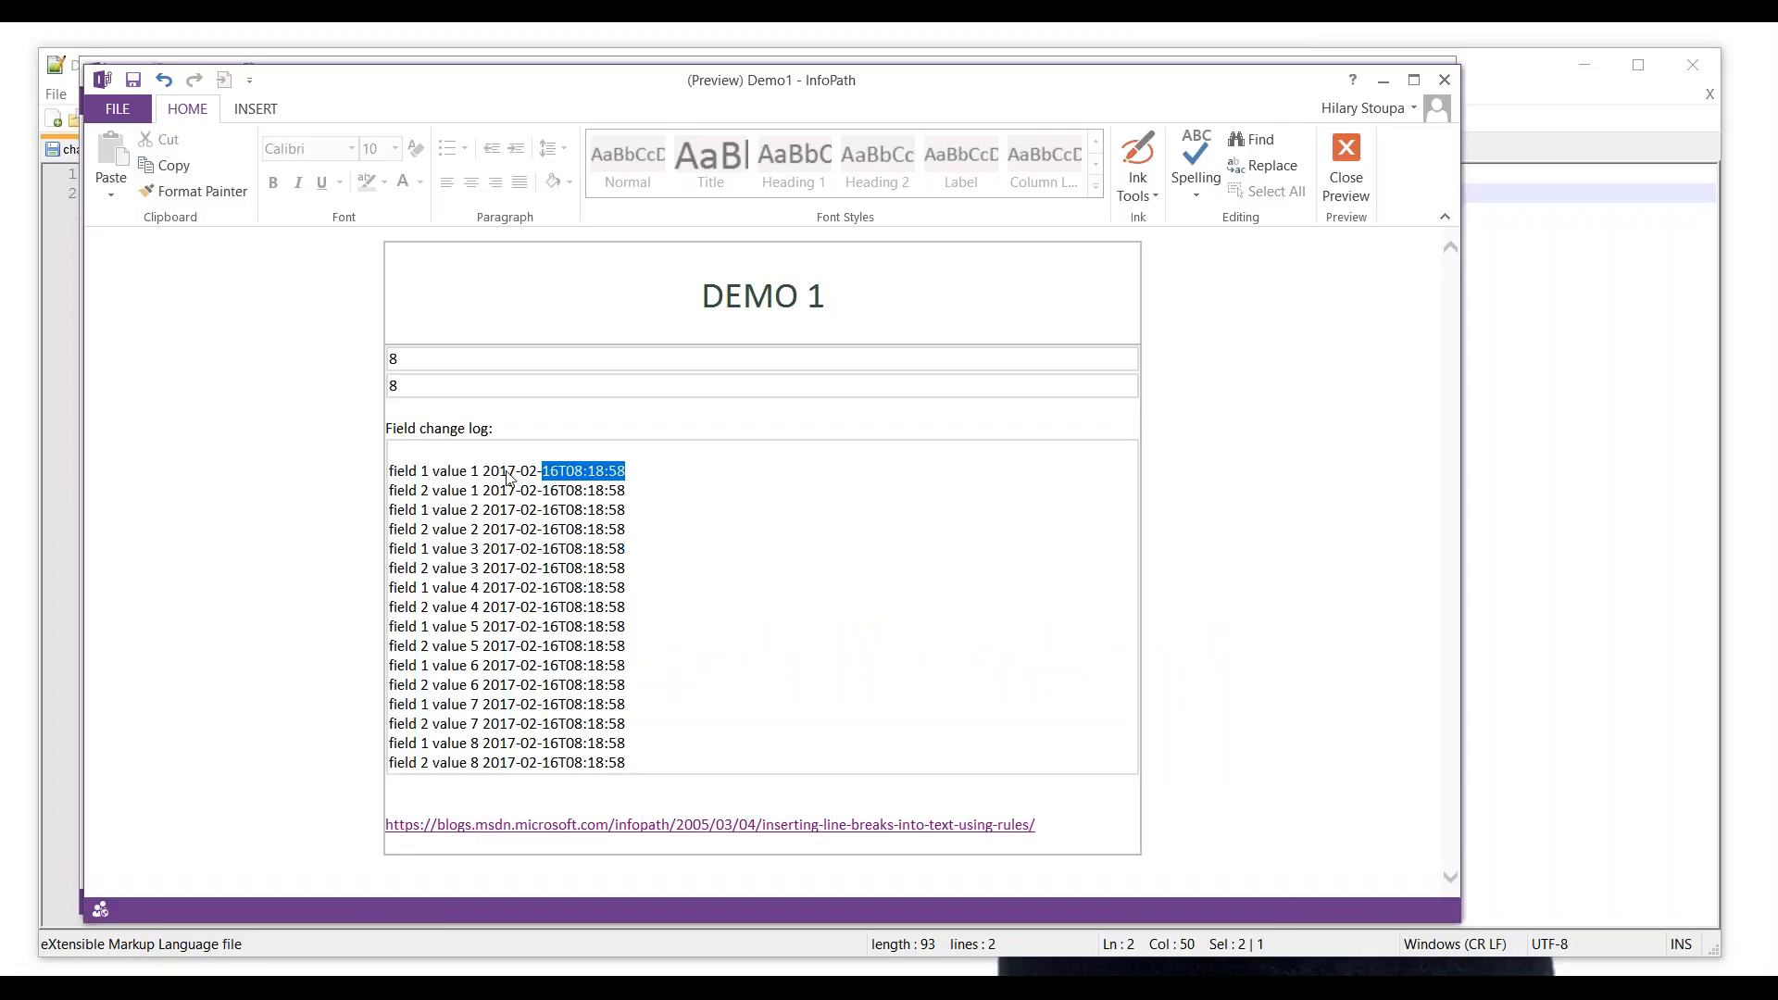
pyautogui.moveTo(507, 478); pyautogui.dragTo(382, 479)
pyautogui.click(626, 492)
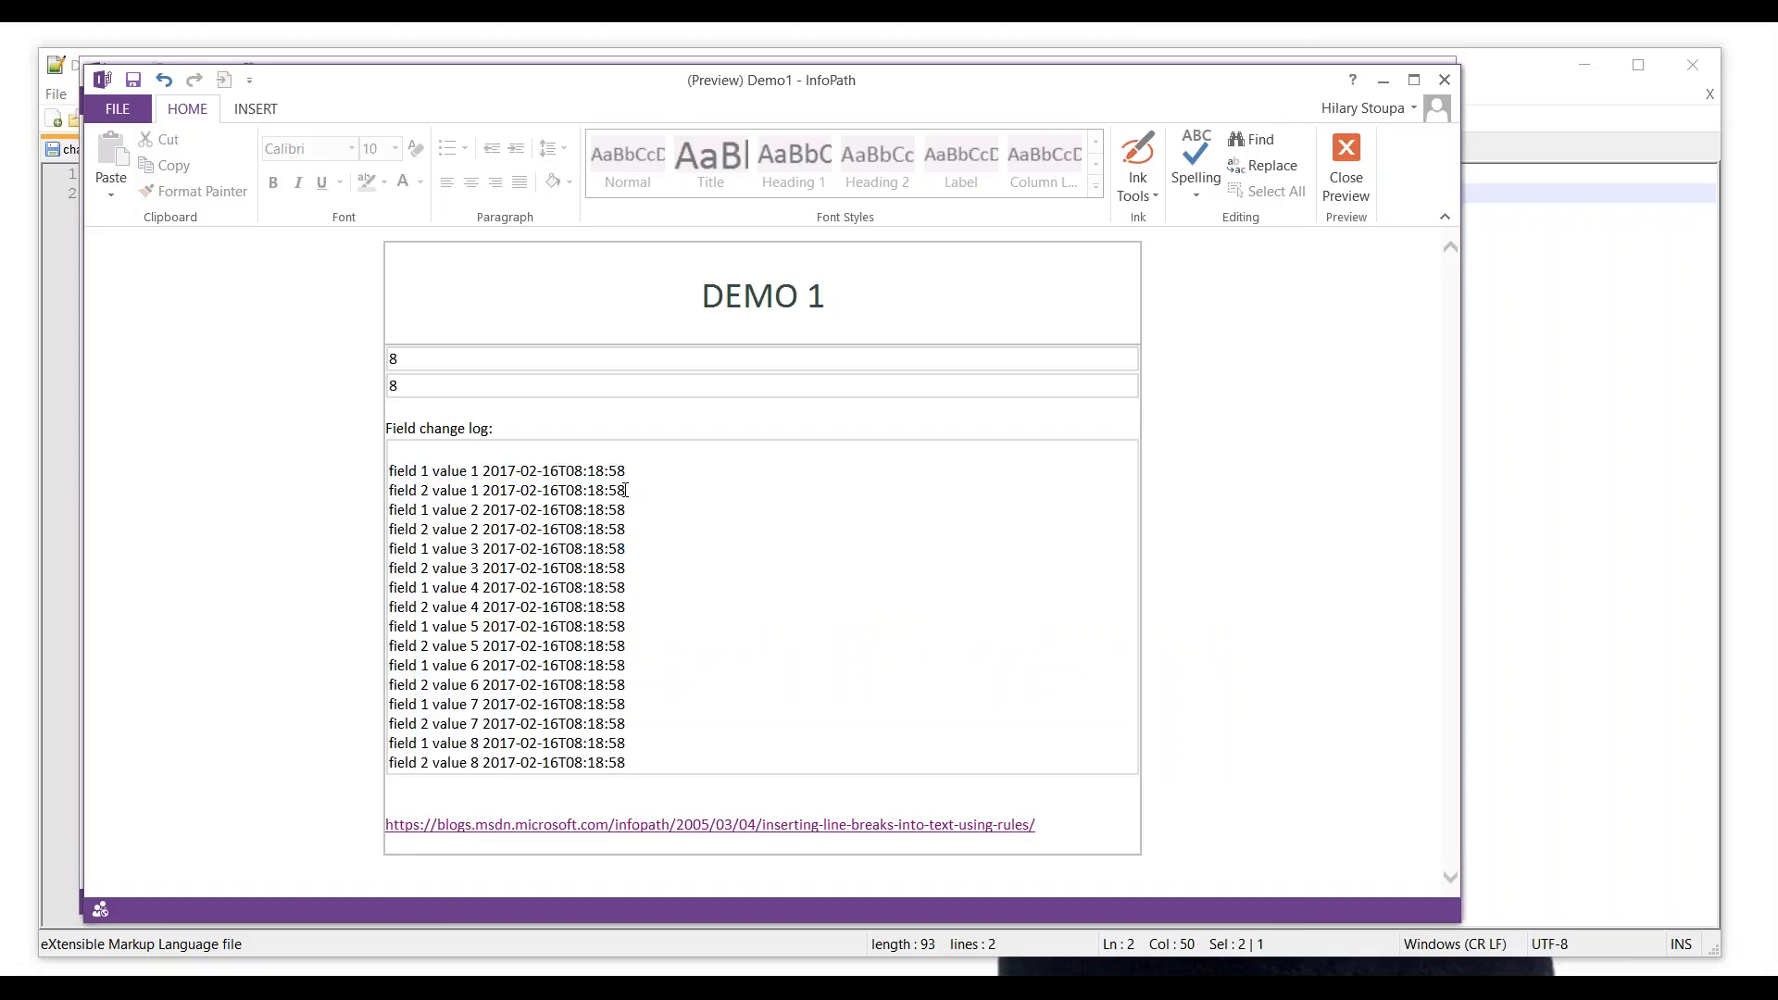
pyautogui.moveTo(626, 491); pyautogui.dragTo(374, 508)
pyautogui.click(454, 471)
pyautogui.click(1348, 169)
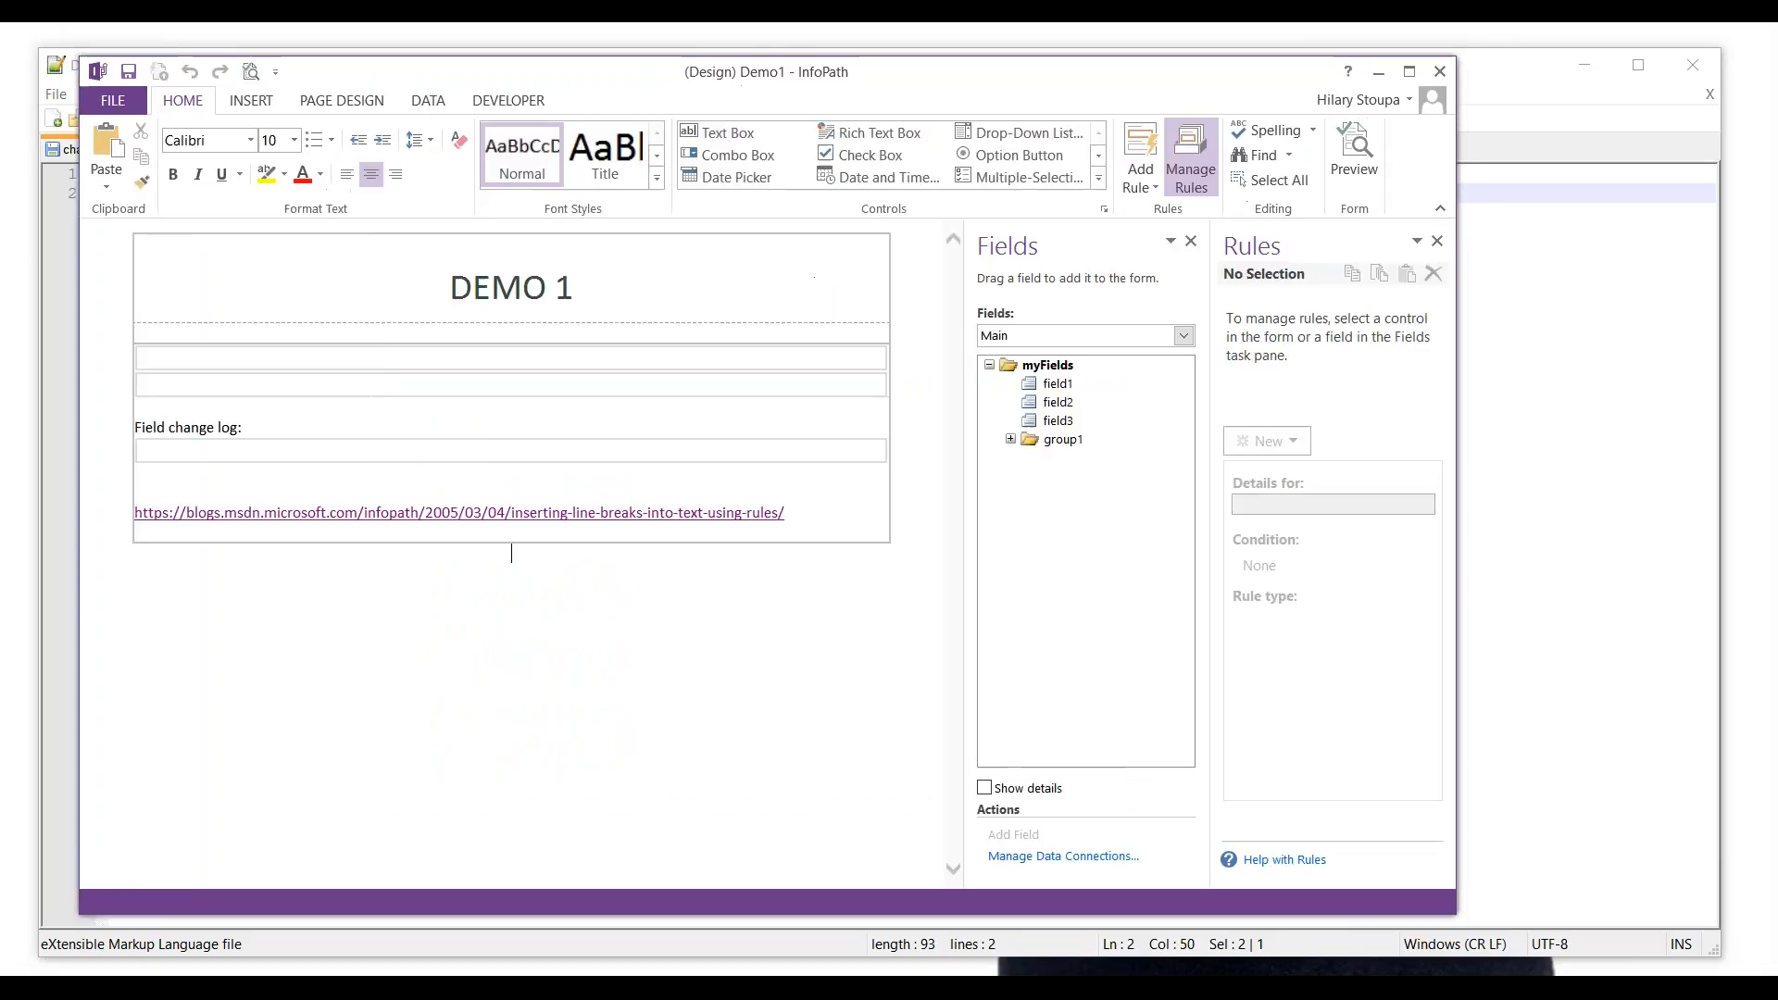
# Step: Set the form type to Web Browser Form (InfoPath 2010) in the form's compatibility options
pyautogui.click(1081, 384)
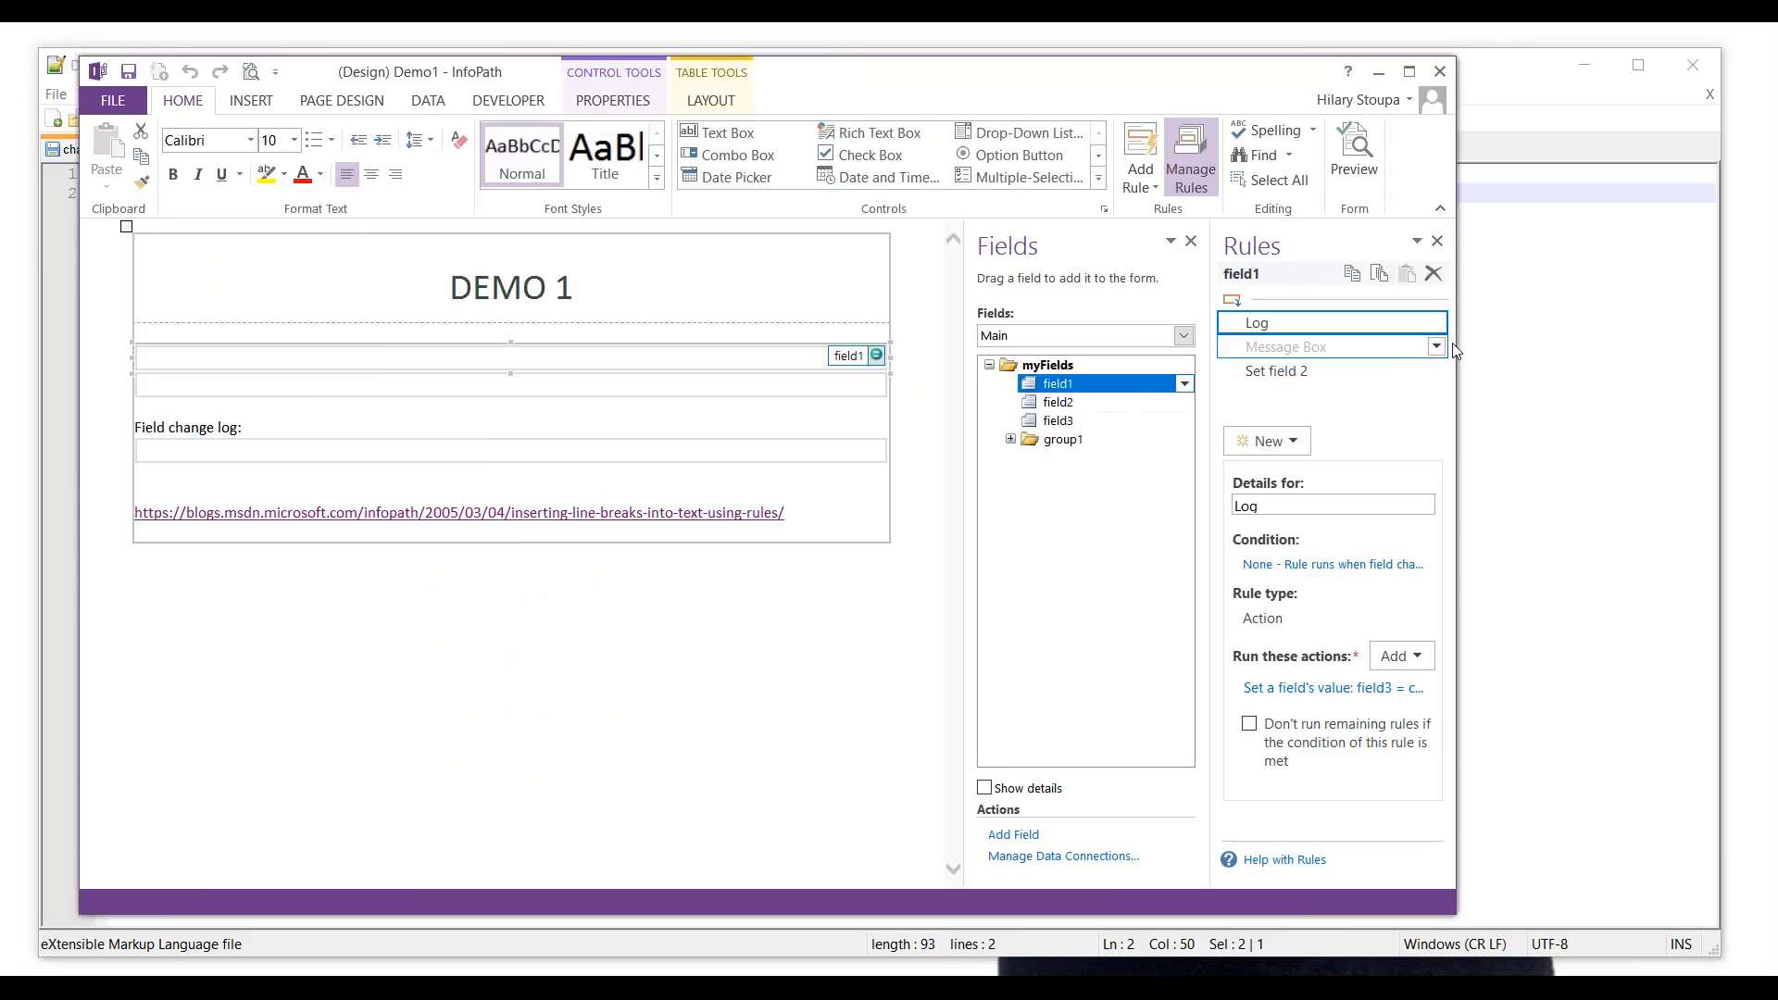
pyautogui.click(118, 103)
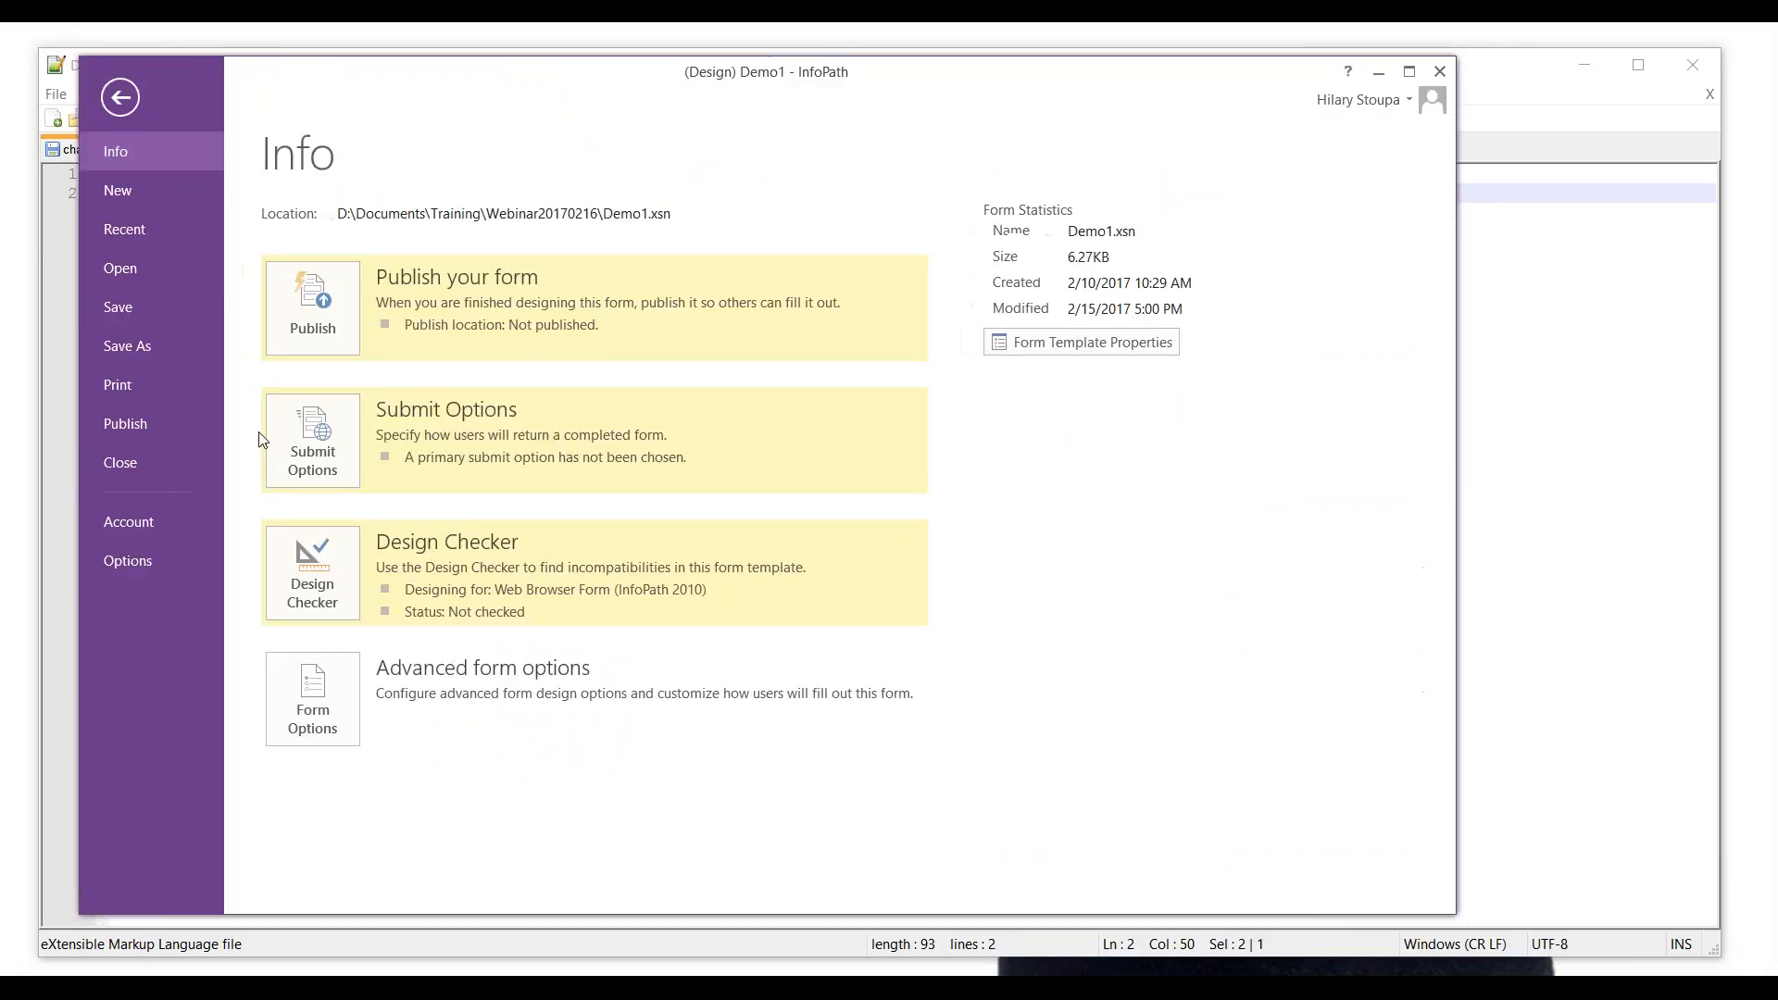
pyautogui.click(326, 713)
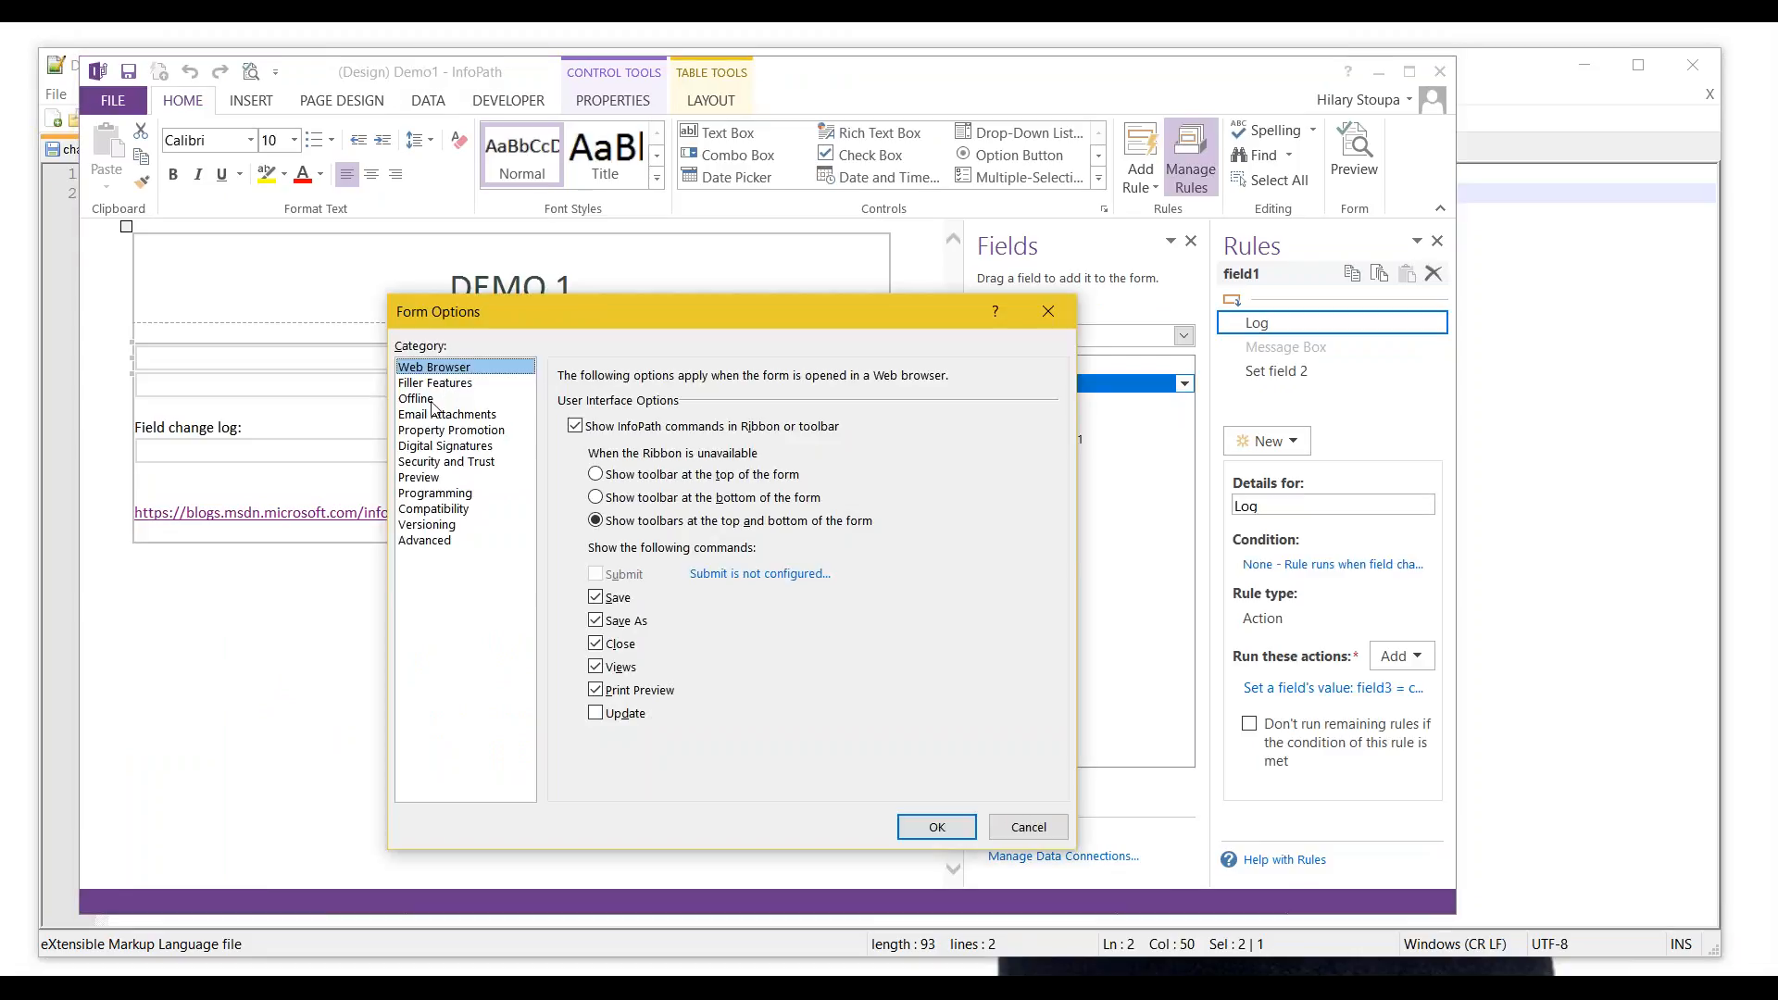
pyautogui.click(434, 508)
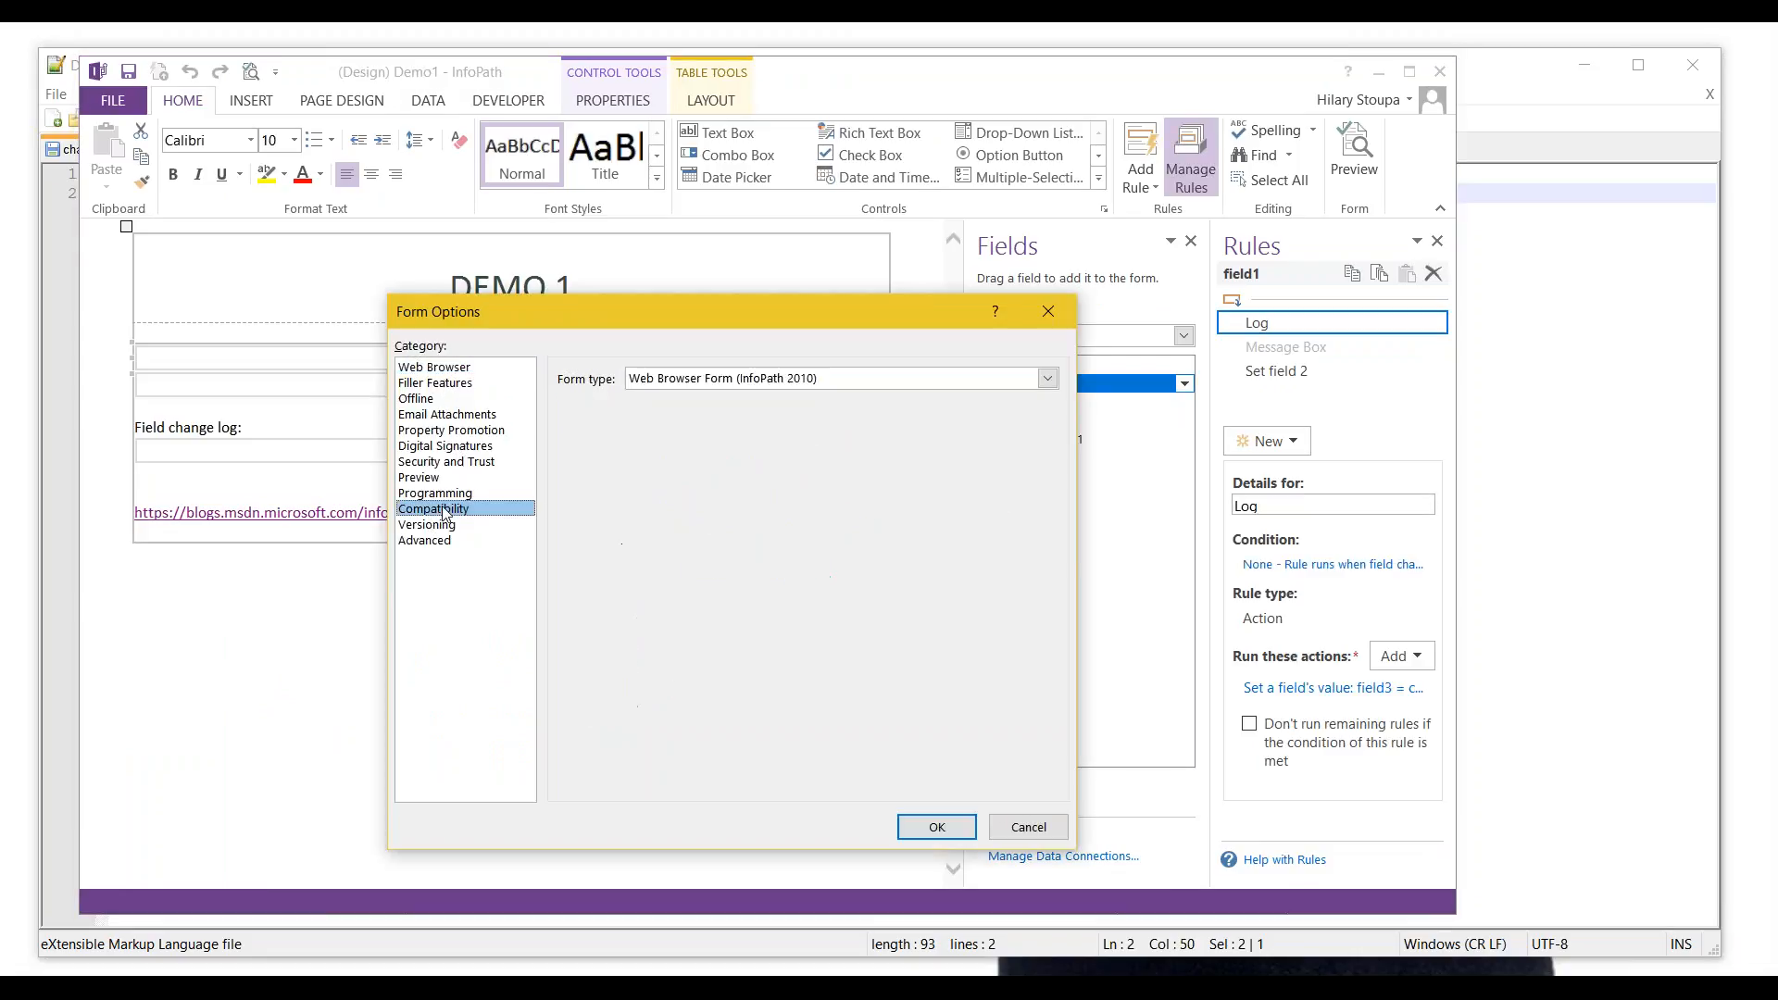
pyautogui.click(815, 379)
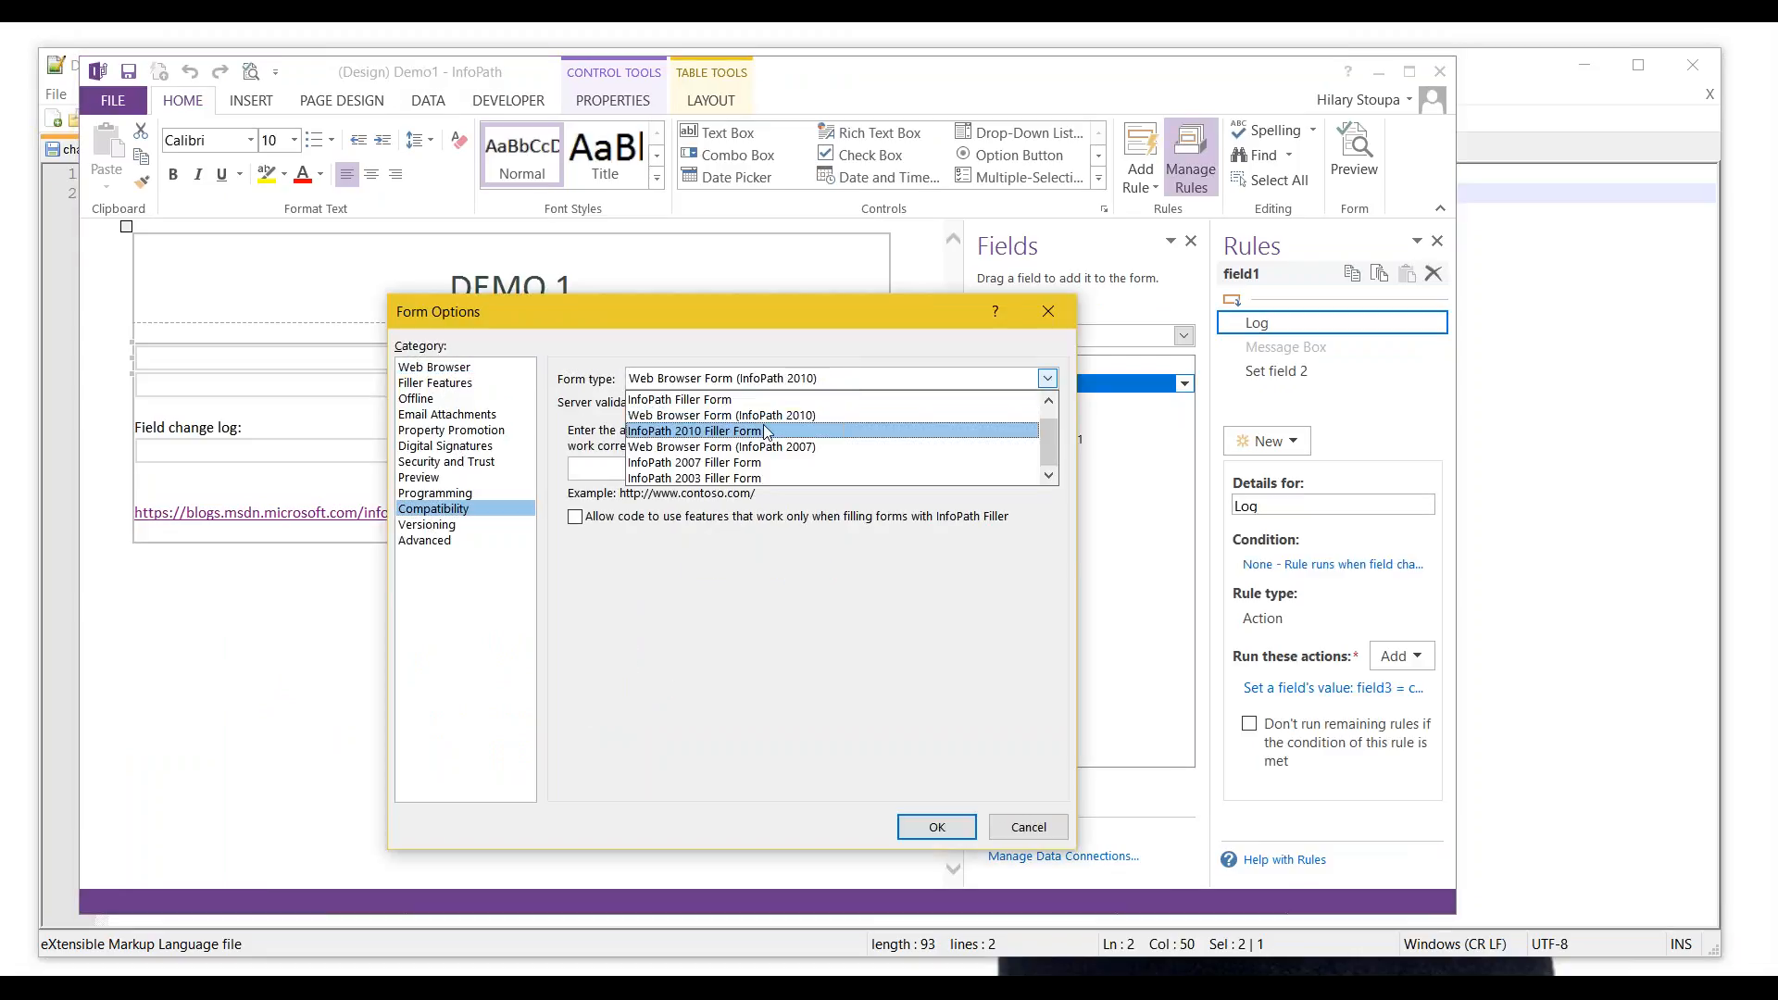
pyautogui.click(787, 416)
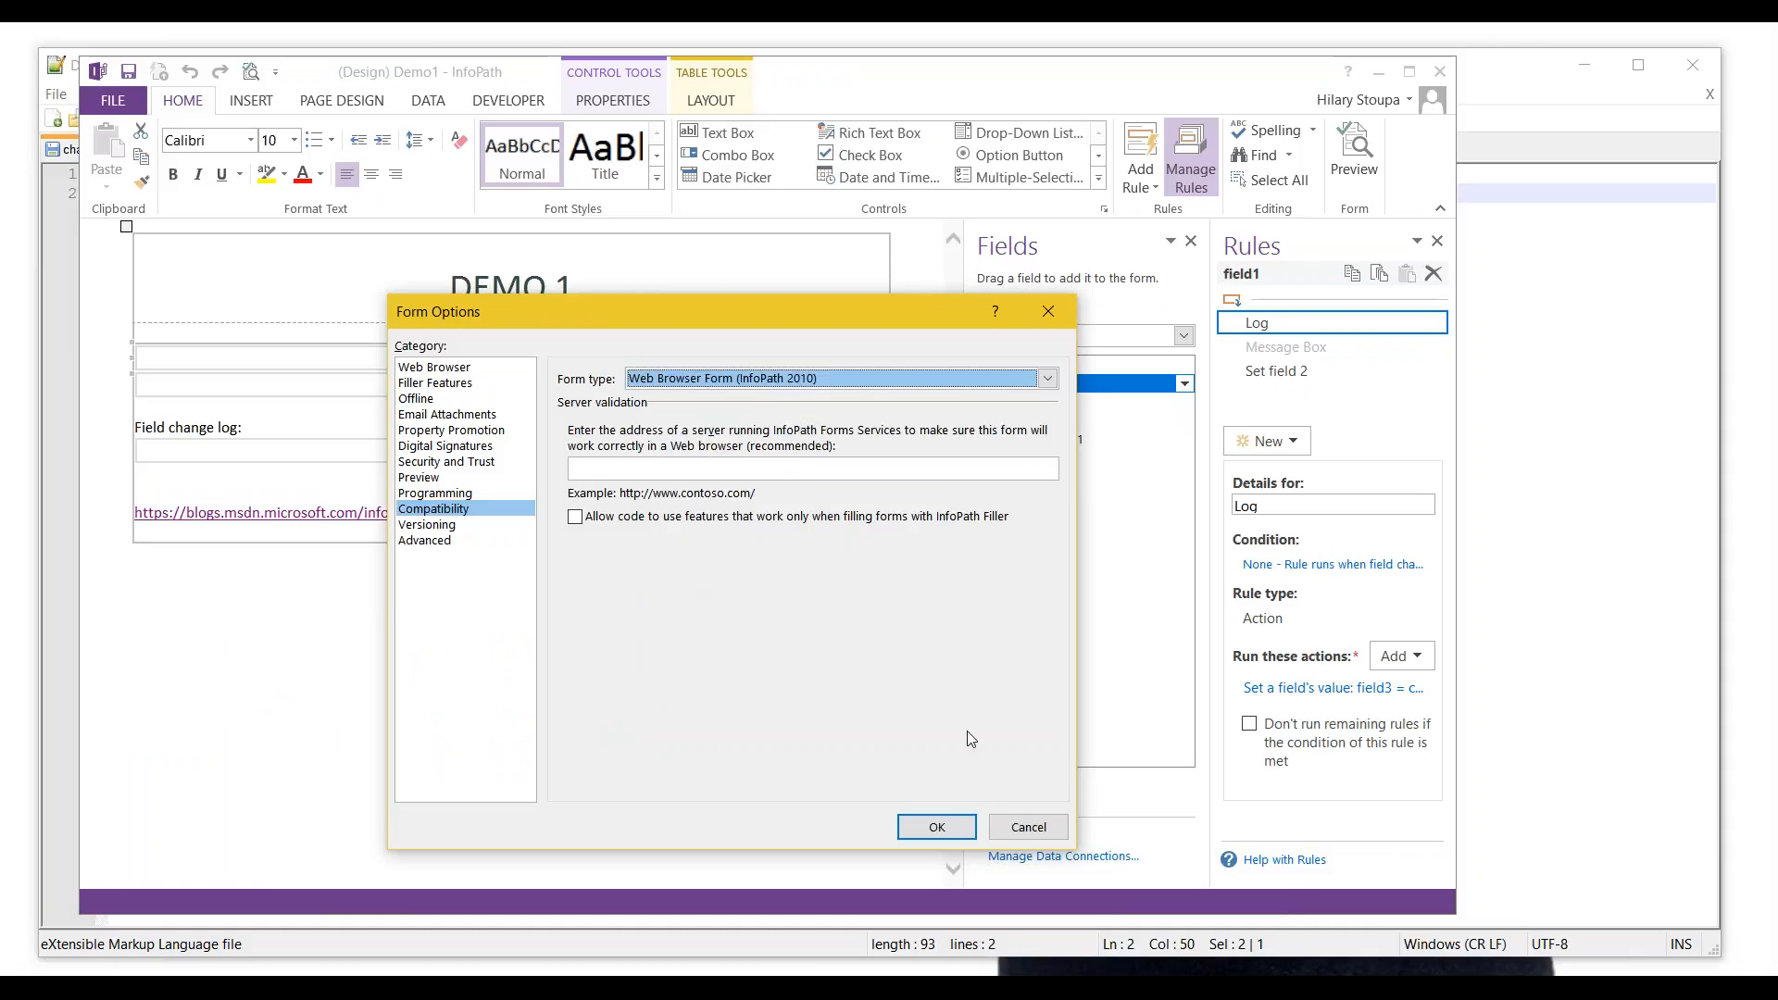
pyautogui.click(965, 830)
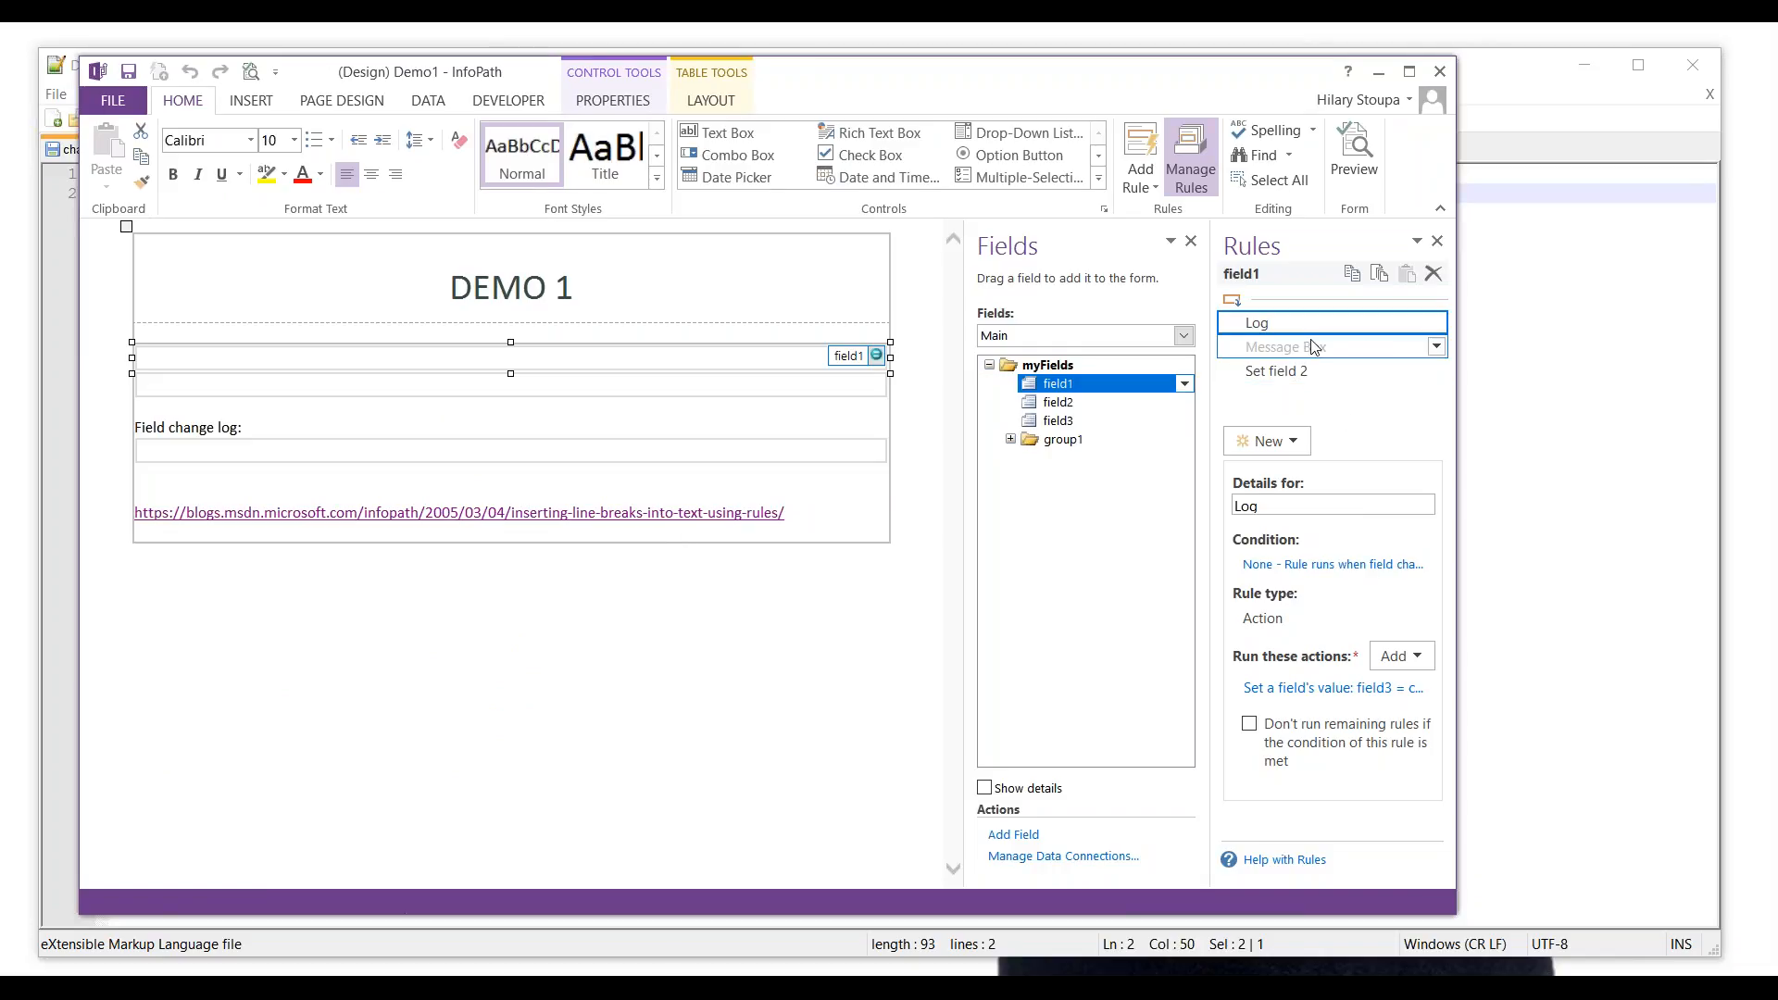
# Step: Enable the disabled Message Box rule on field1
pyautogui.click(1344, 351)
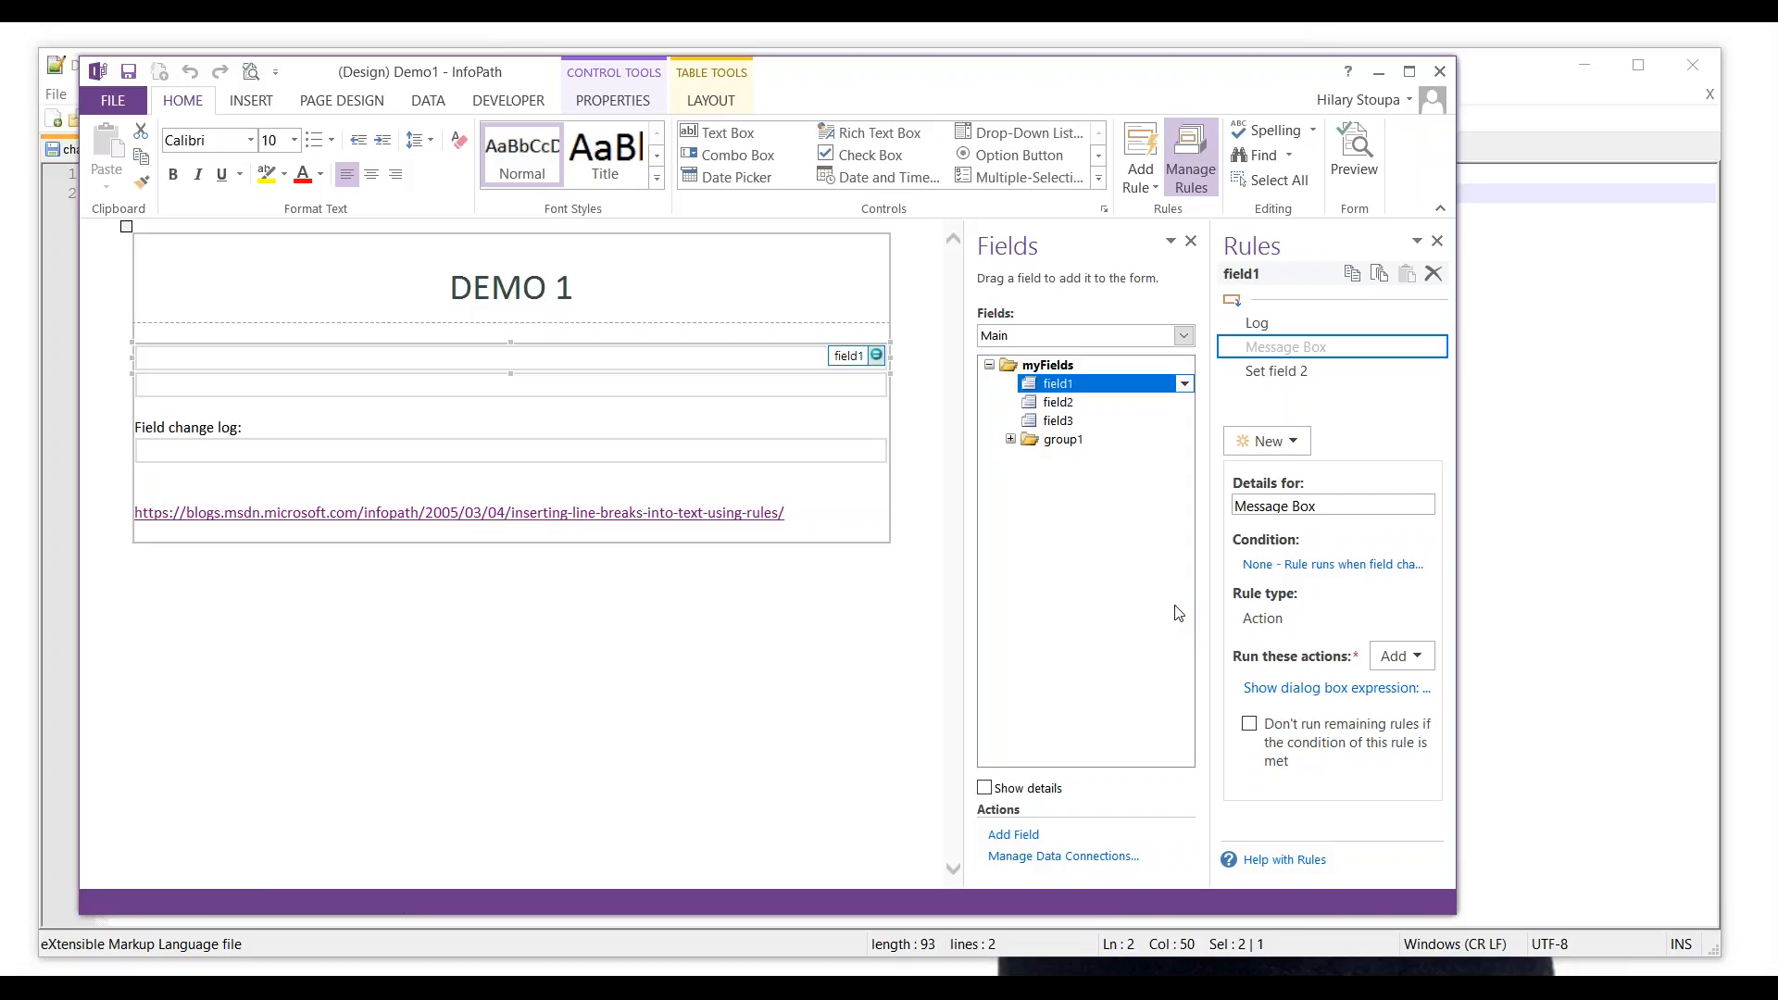
pyautogui.click(1434, 347)
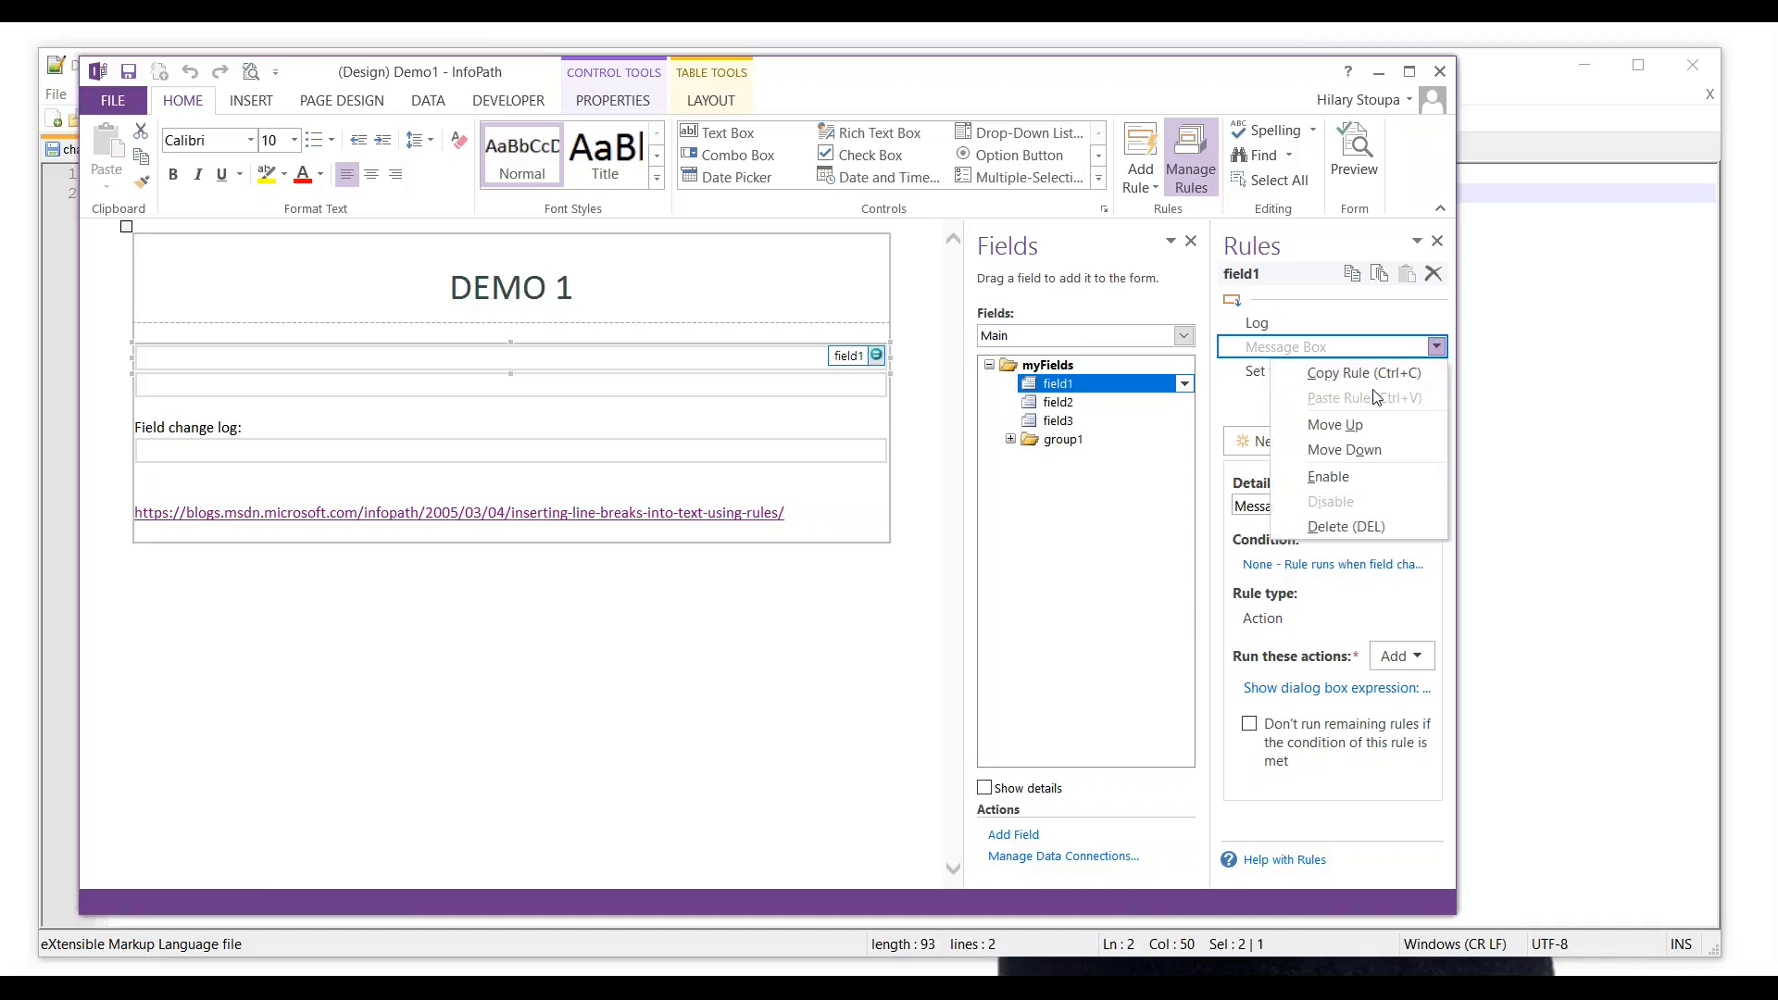
pyautogui.click(1367, 477)
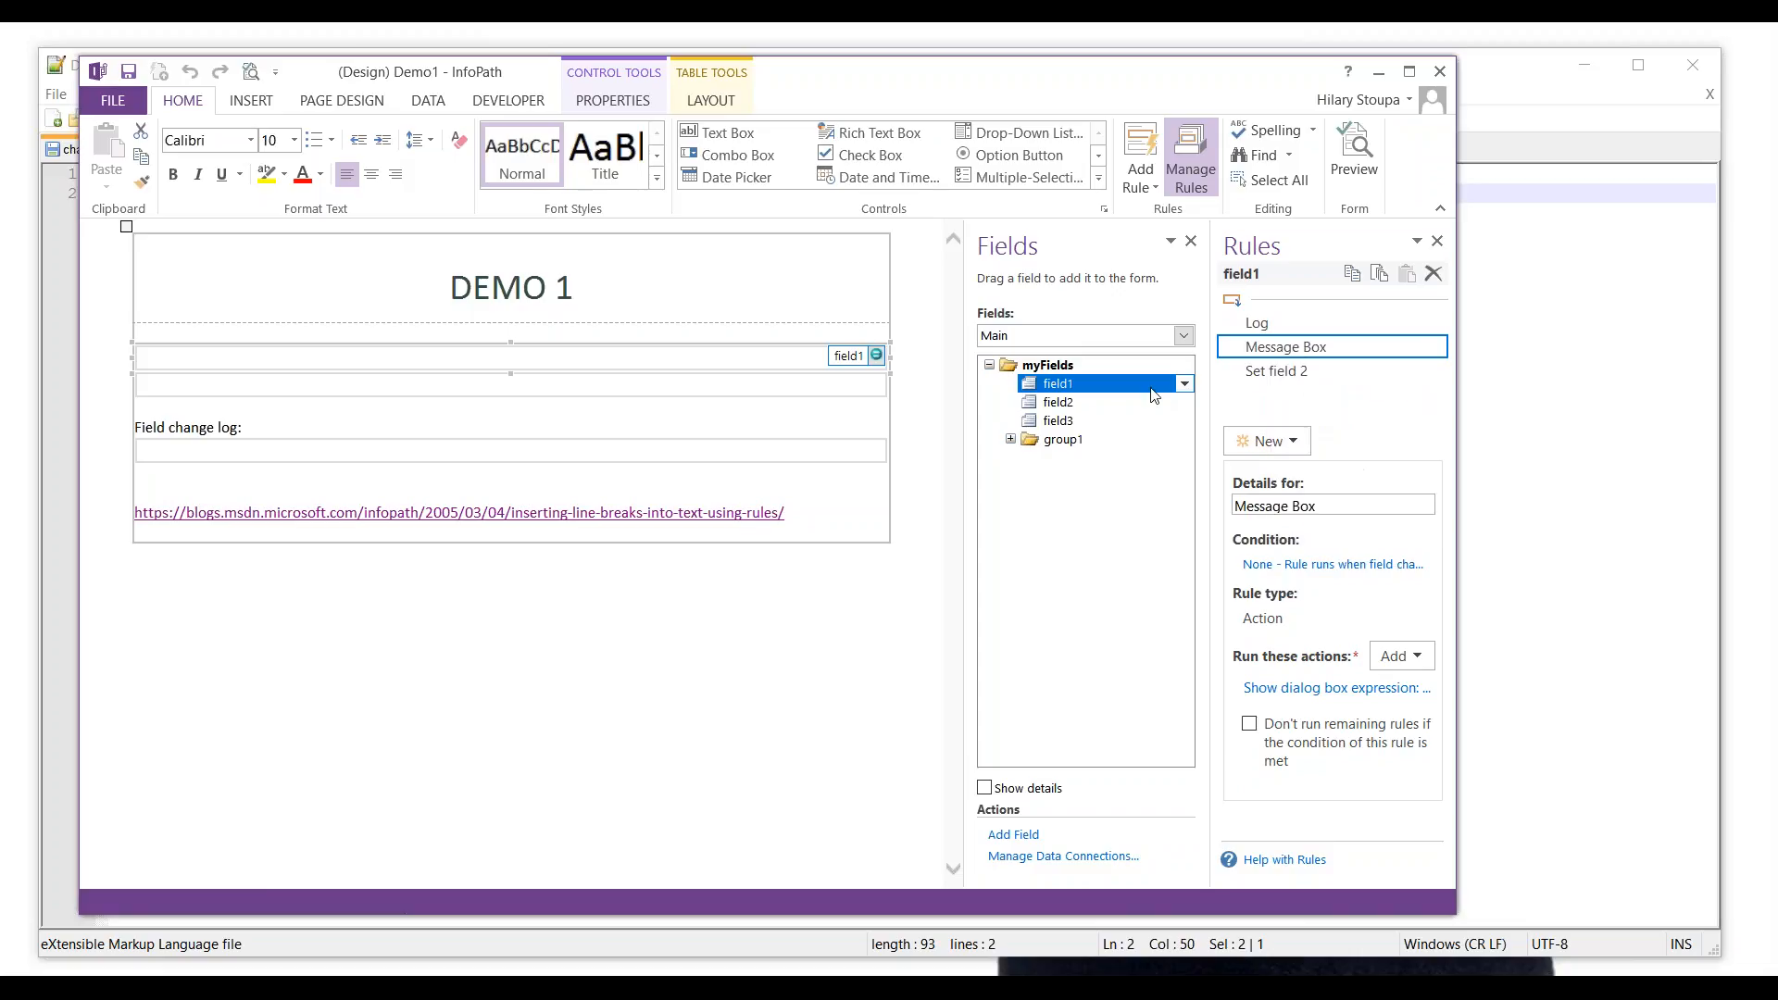
# Step: Enable the disabled Message Box rule on field2 as well
pyautogui.click(518, 387)
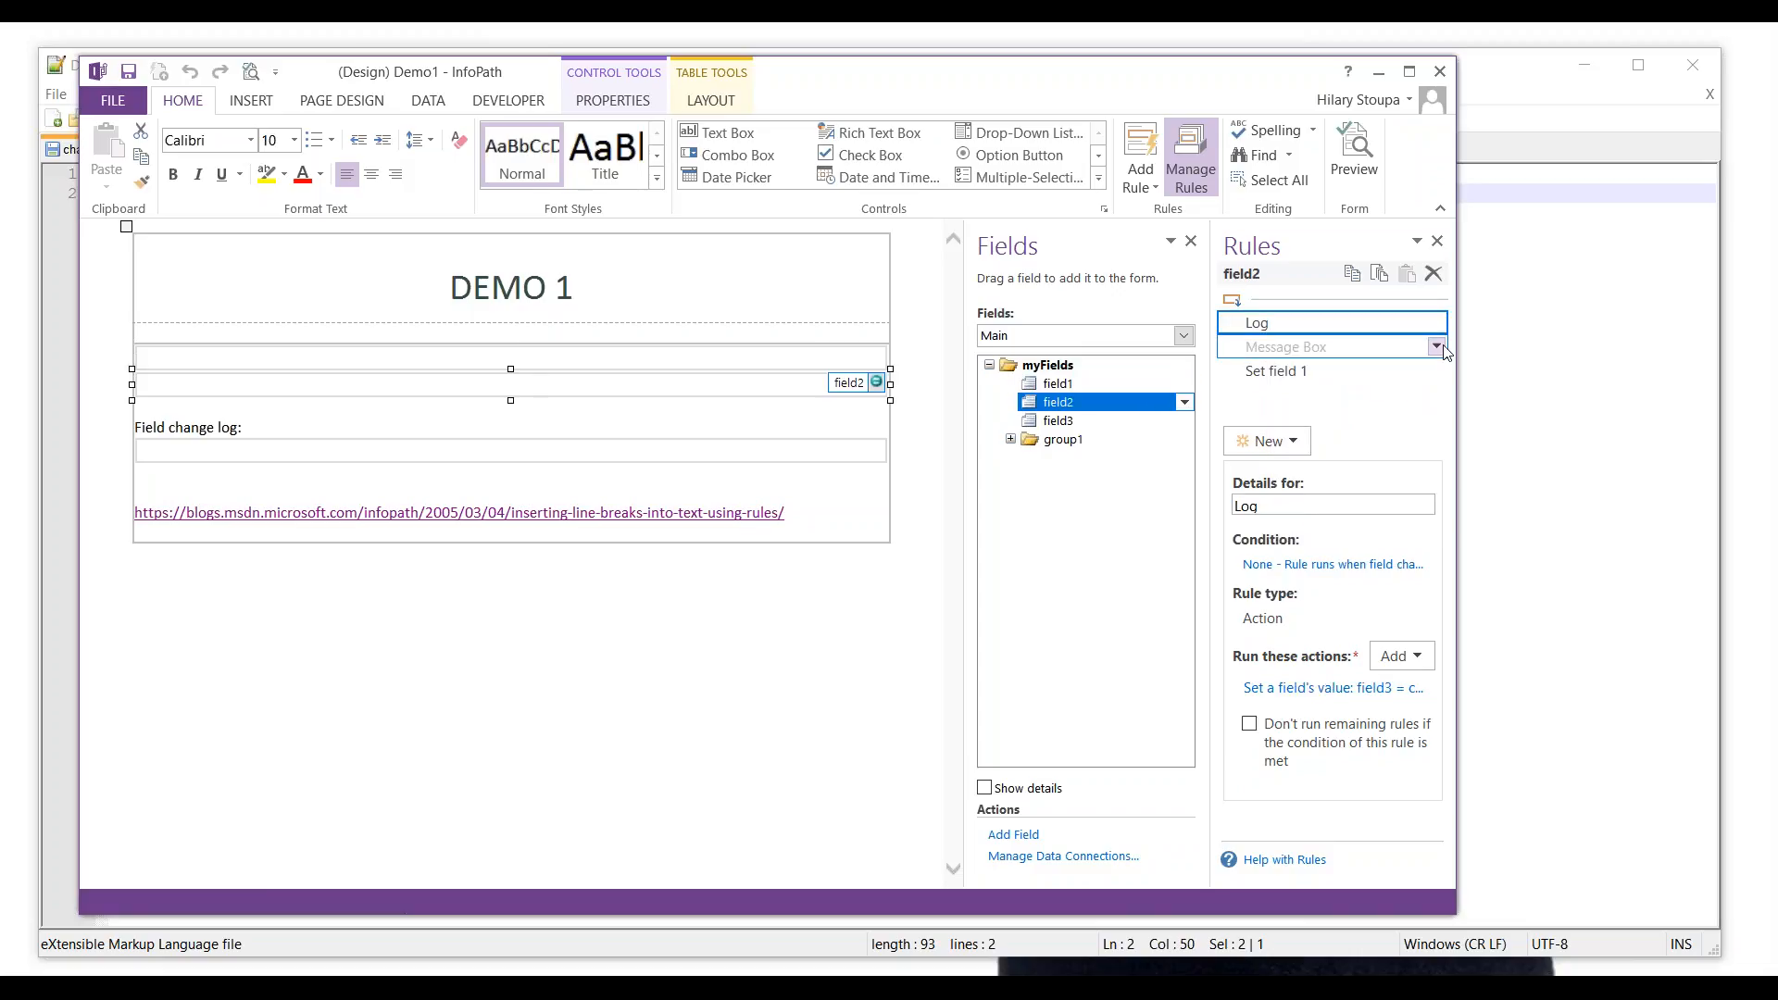
pyautogui.click(1436, 347)
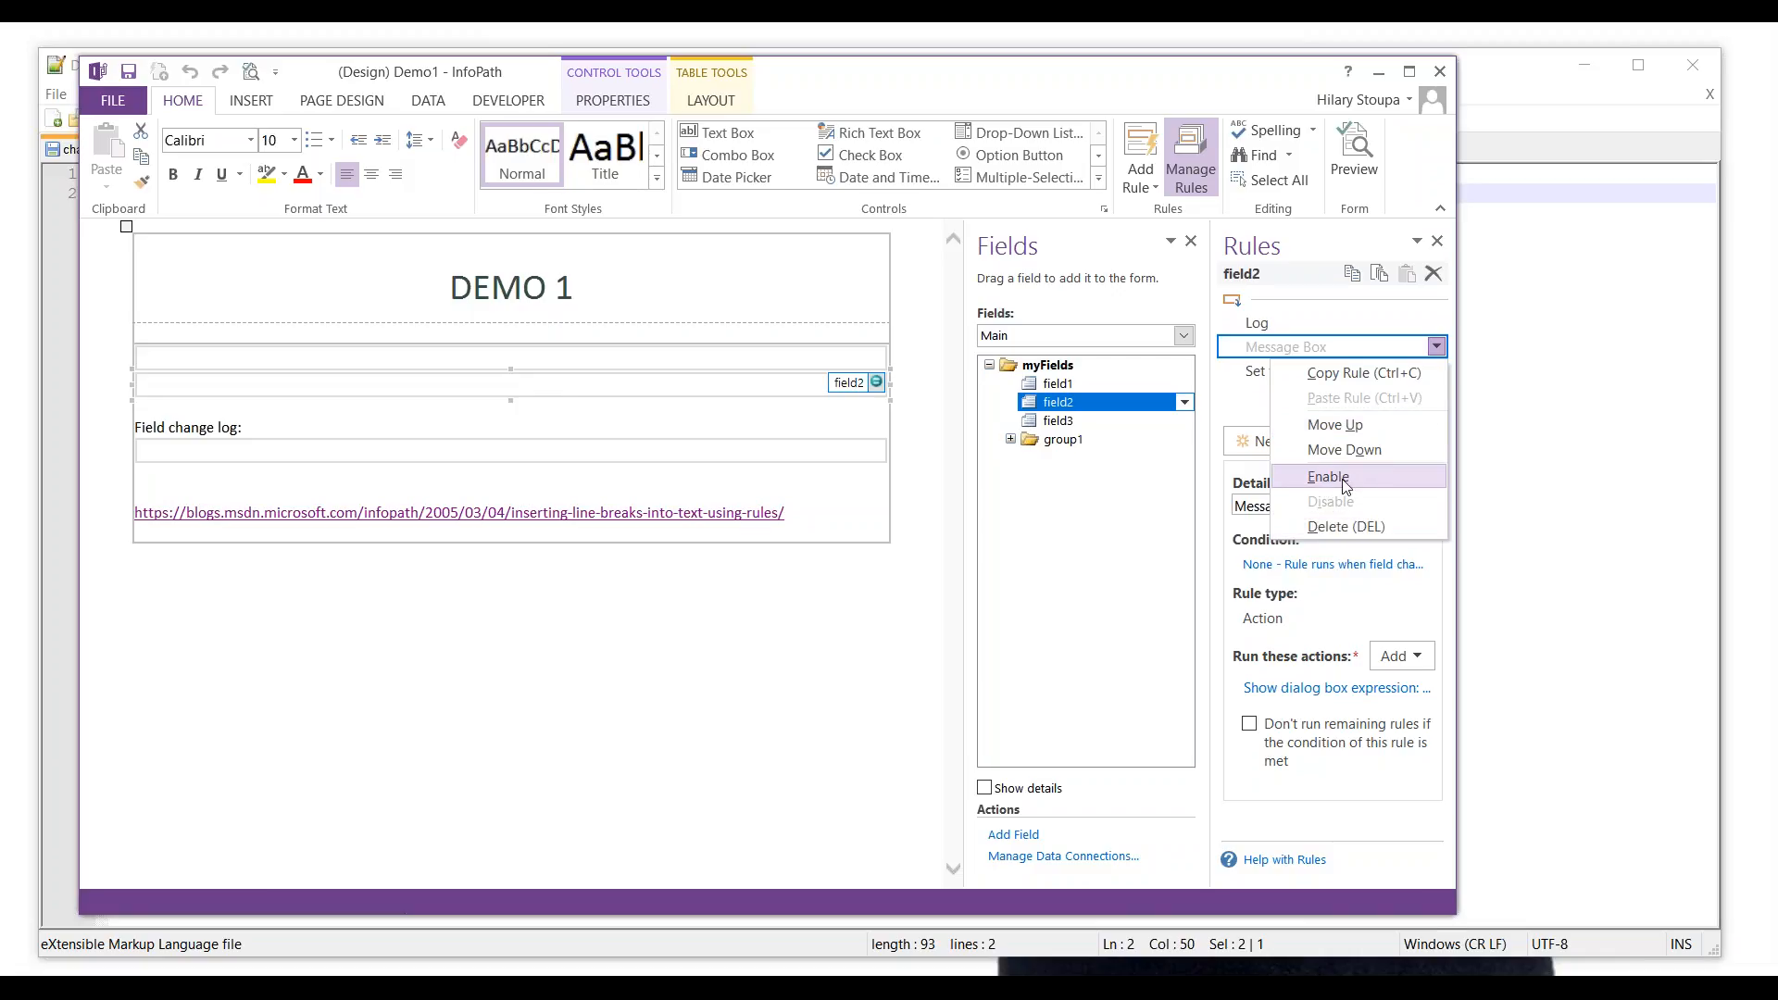
pyautogui.click(1339, 477)
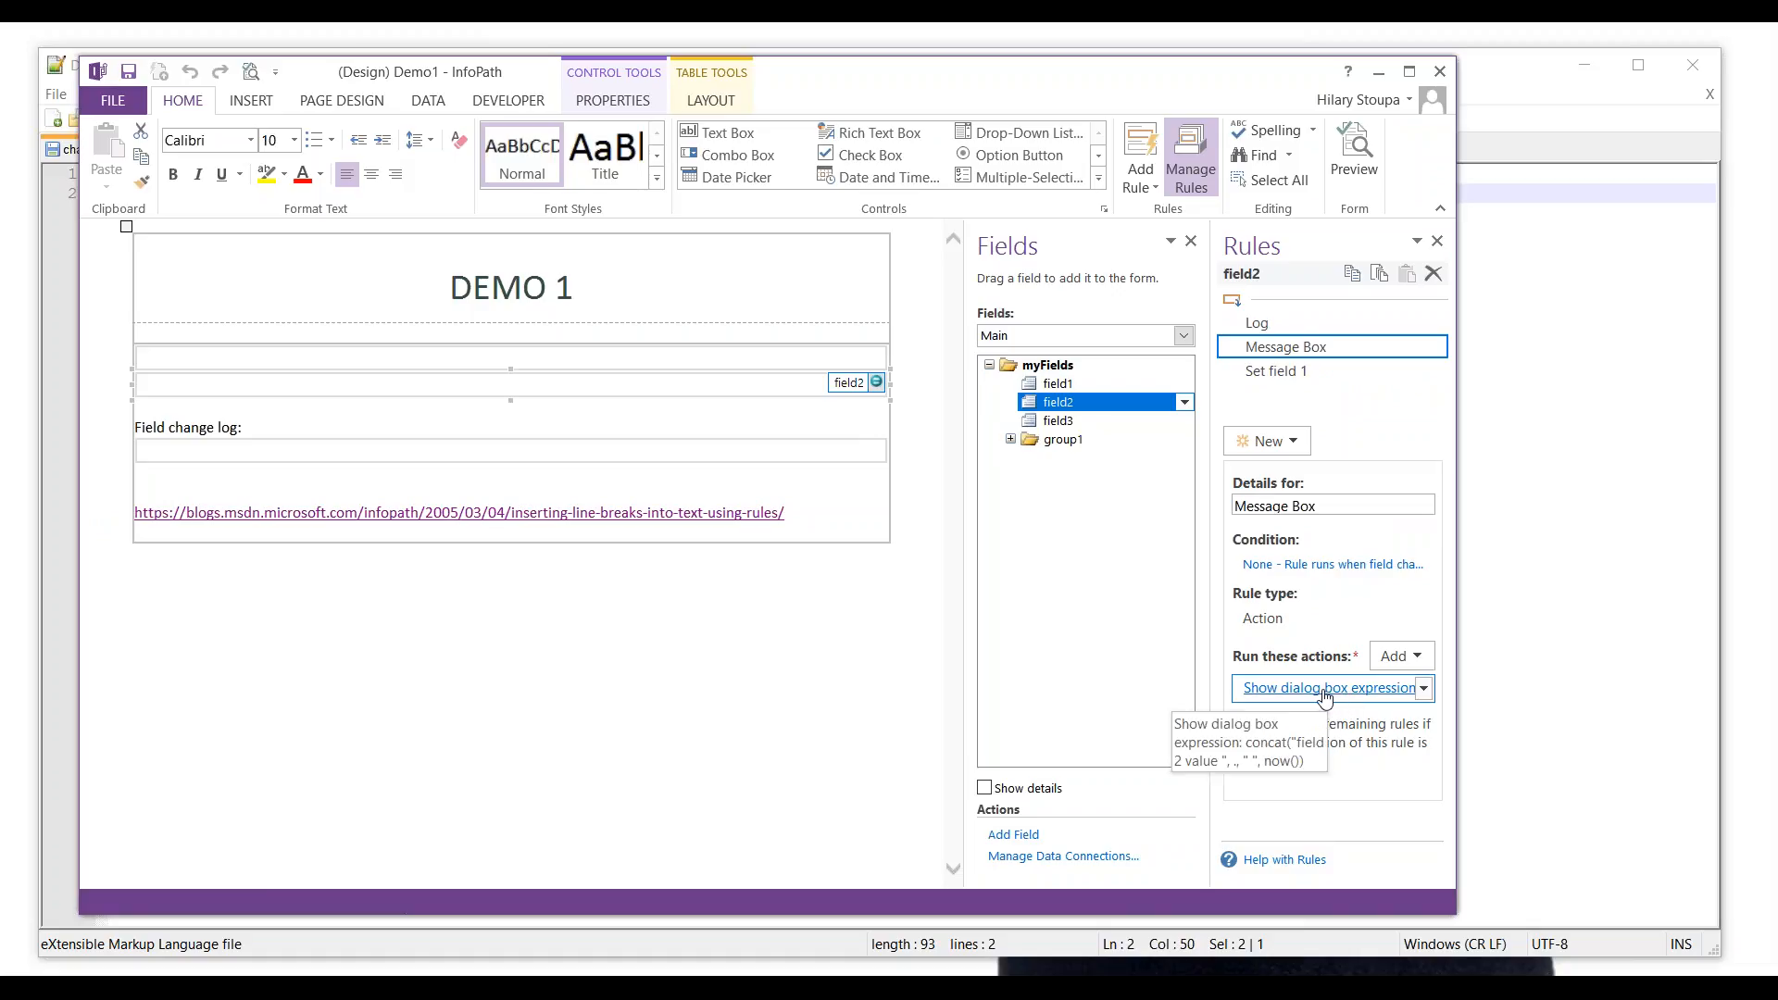
# Step: Preview the form, enter 1 in field1, and dismiss each message box raised by the field1 and field2 rules
pyautogui.click(1353, 158)
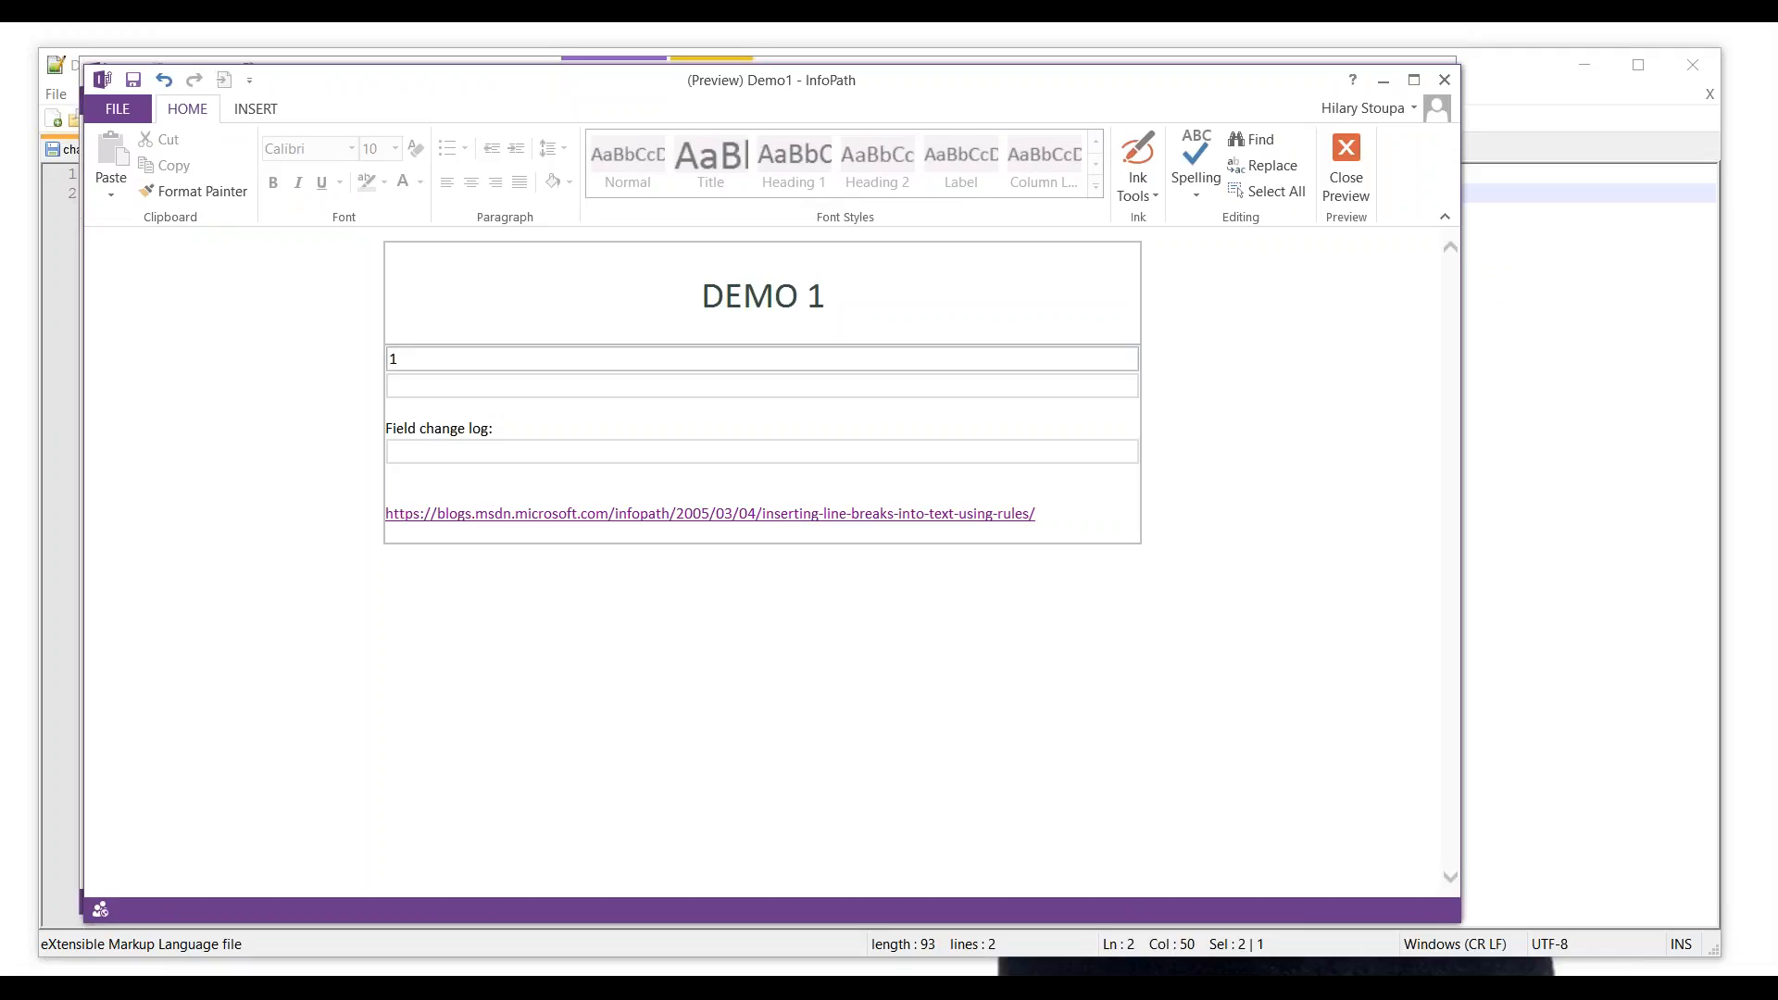
pyautogui.press('Tab')
pyautogui.click(895, 575)
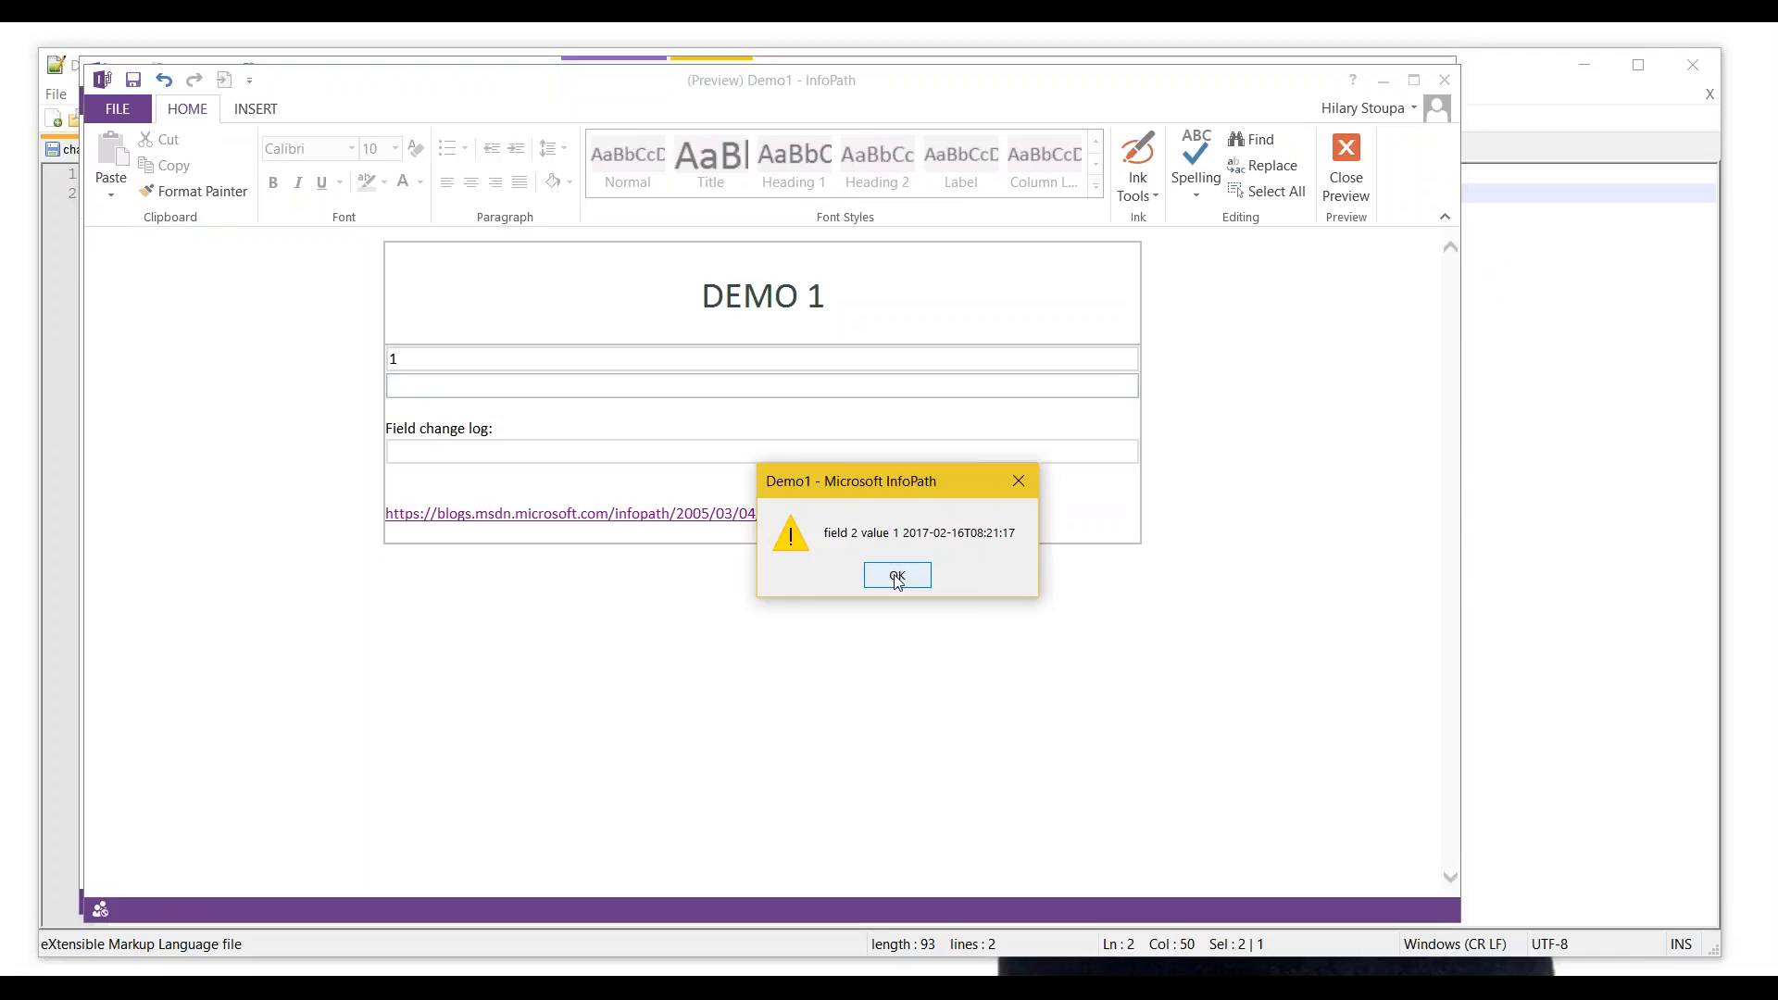
pyautogui.click(895, 575)
pyautogui.click(890, 580)
pyautogui.click(892, 580)
pyautogui.click(891, 580)
pyautogui.click(898, 576)
pyautogui.click(899, 577)
pyautogui.click(901, 578)
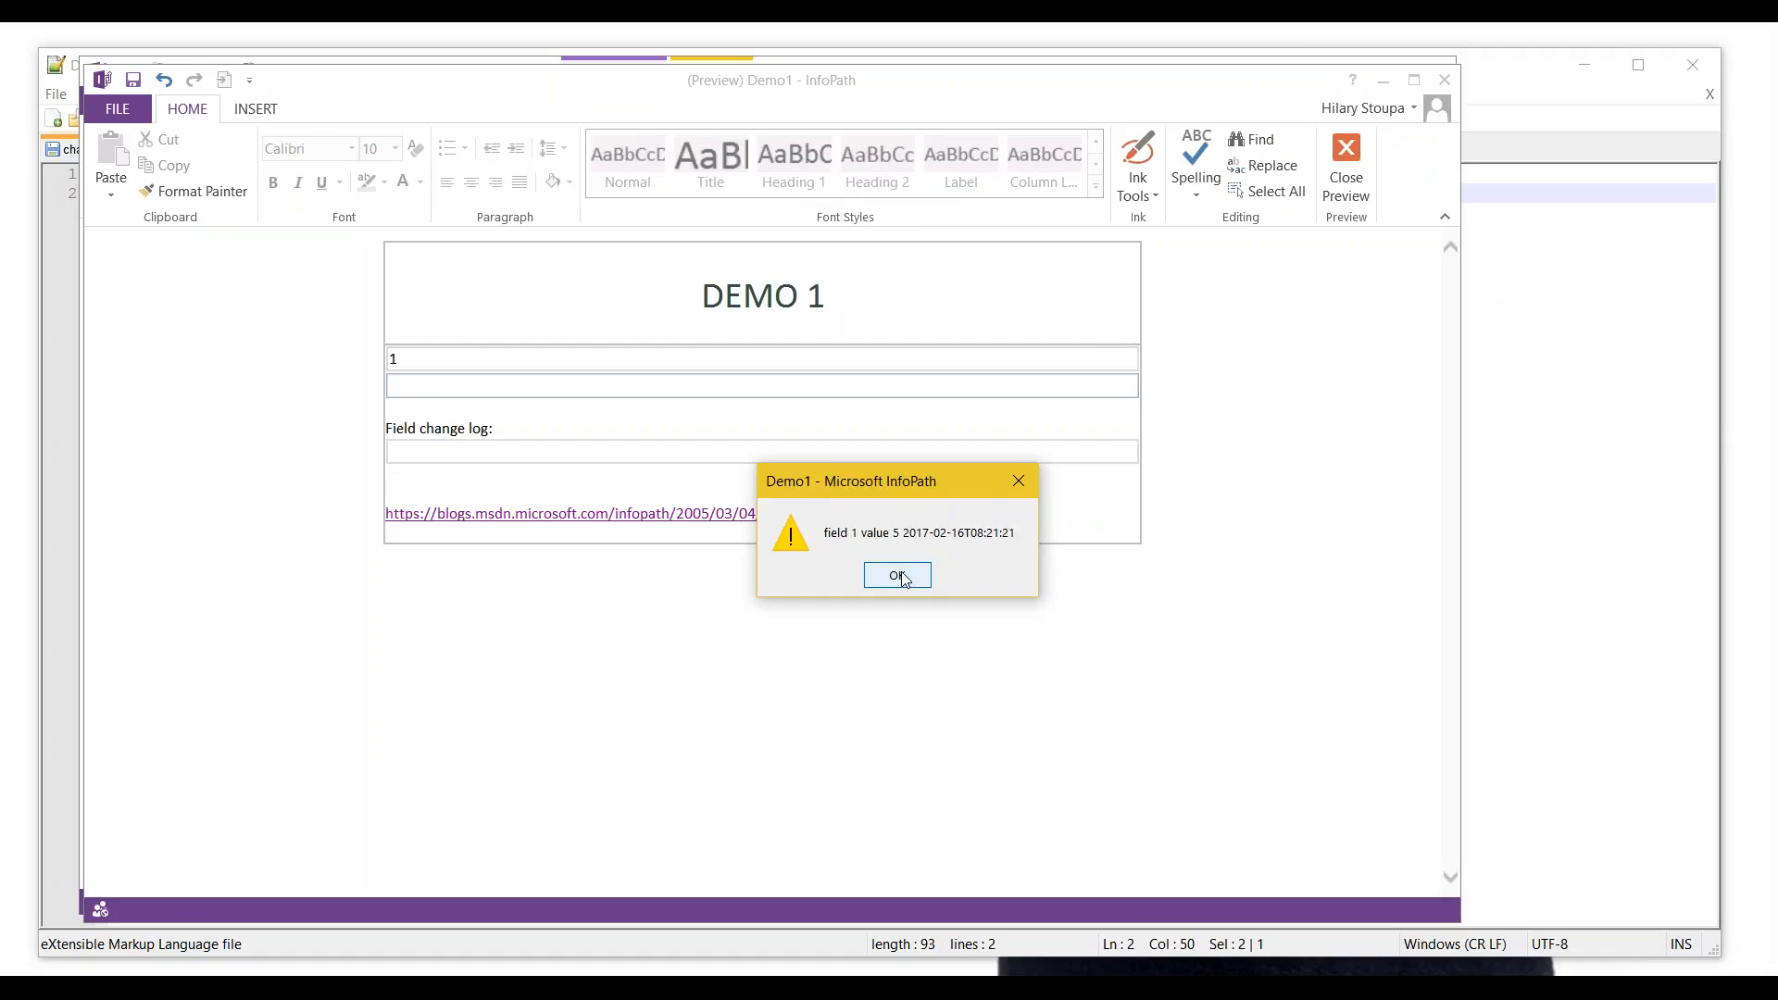
pyautogui.click(902, 578)
pyautogui.click(903, 578)
pyautogui.click(904, 577)
pyautogui.click(906, 579)
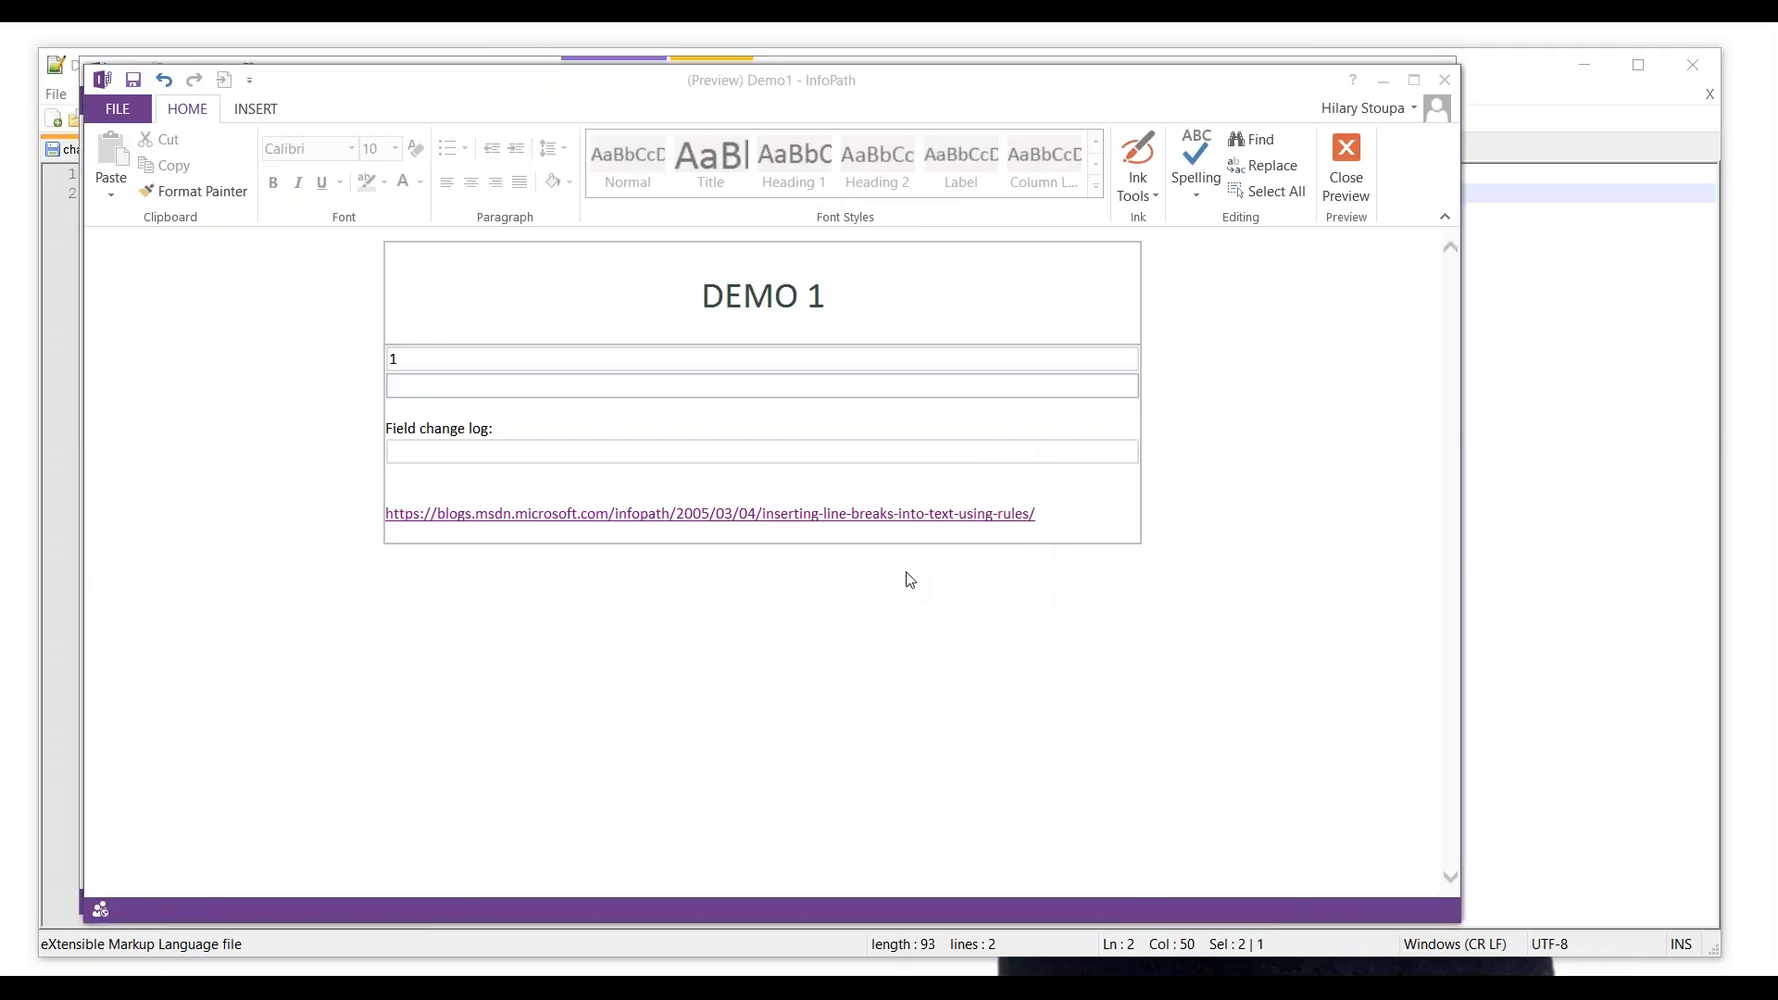
pyautogui.click(910, 577)
pyautogui.click(911, 577)
pyautogui.click(916, 575)
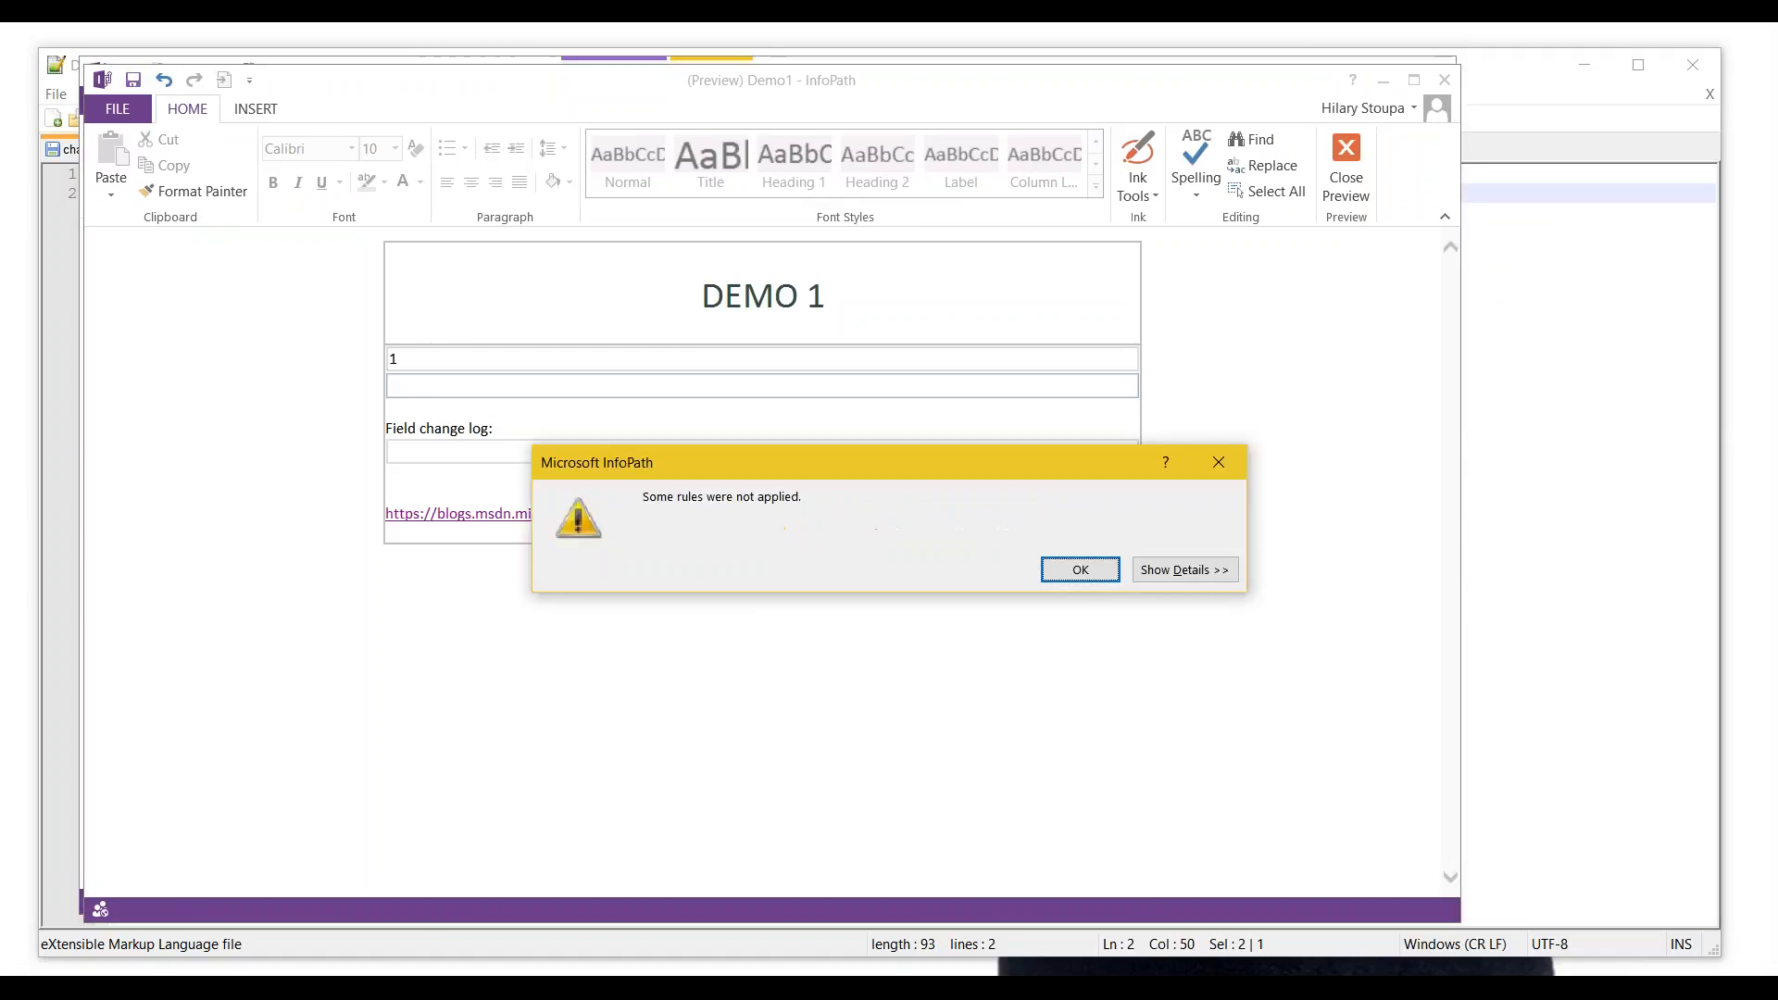
# Step: Examine the details of the rules error, dismiss it, review the field change log, and close the preview
pyautogui.click(1174, 572)
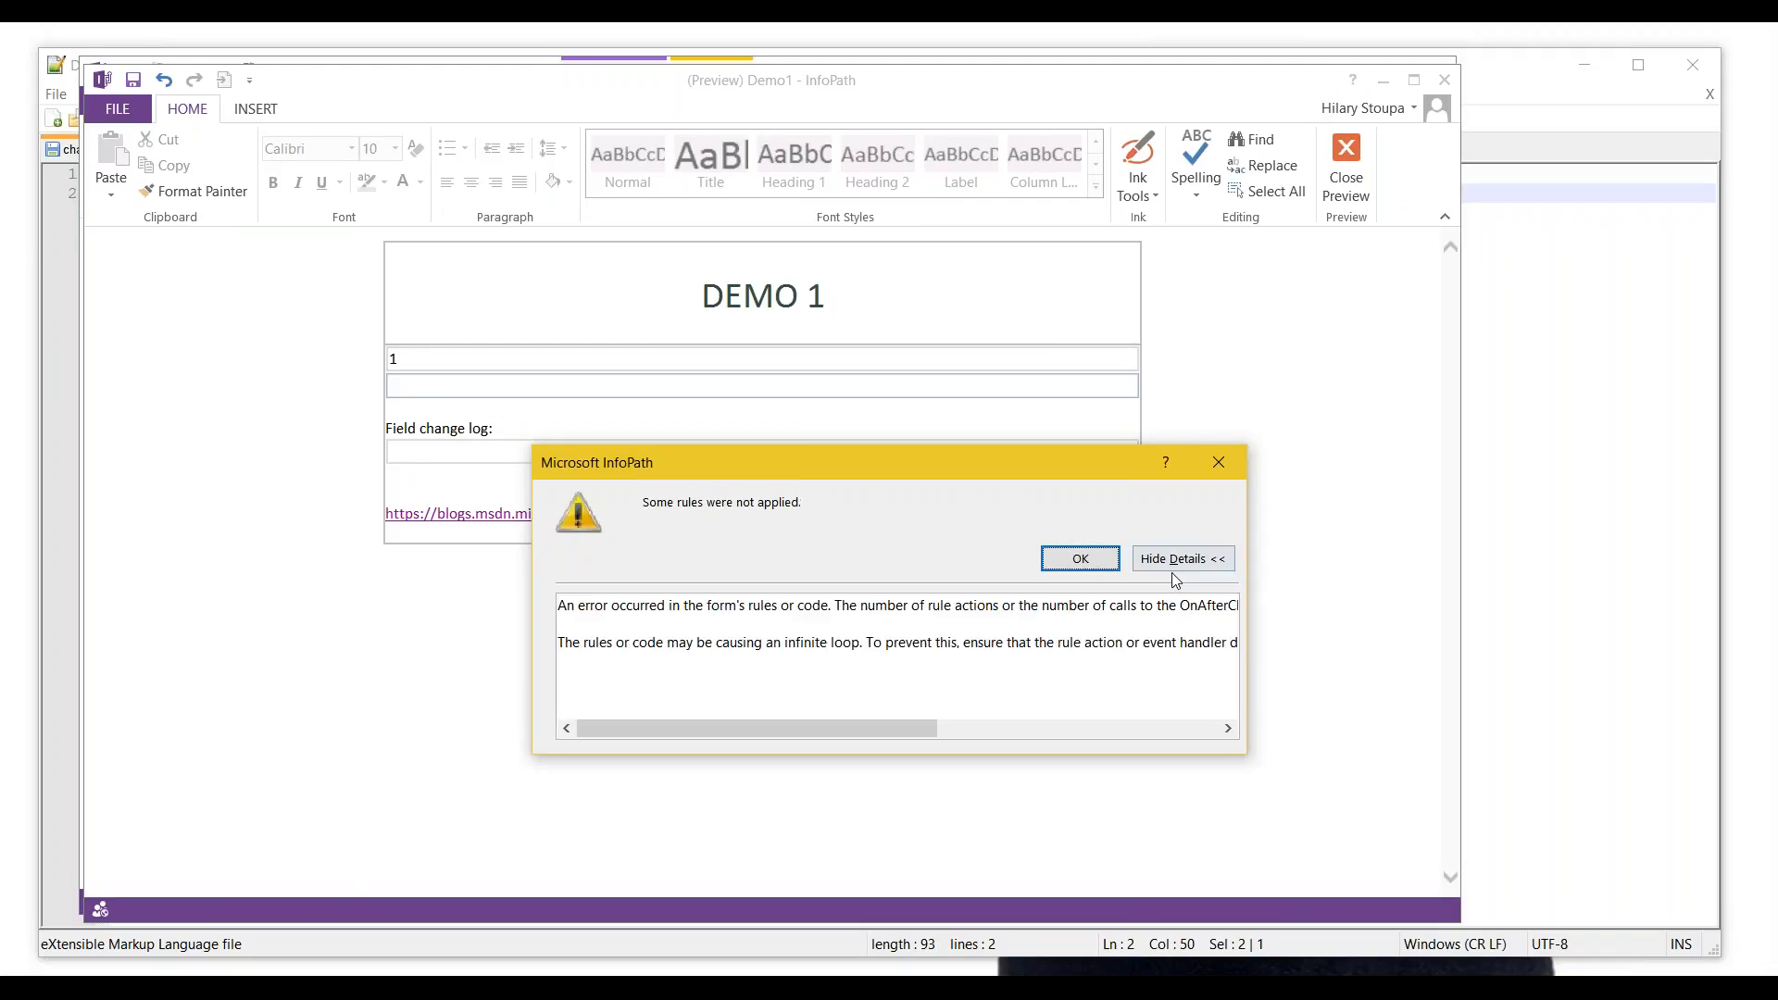
pyautogui.click(1102, 560)
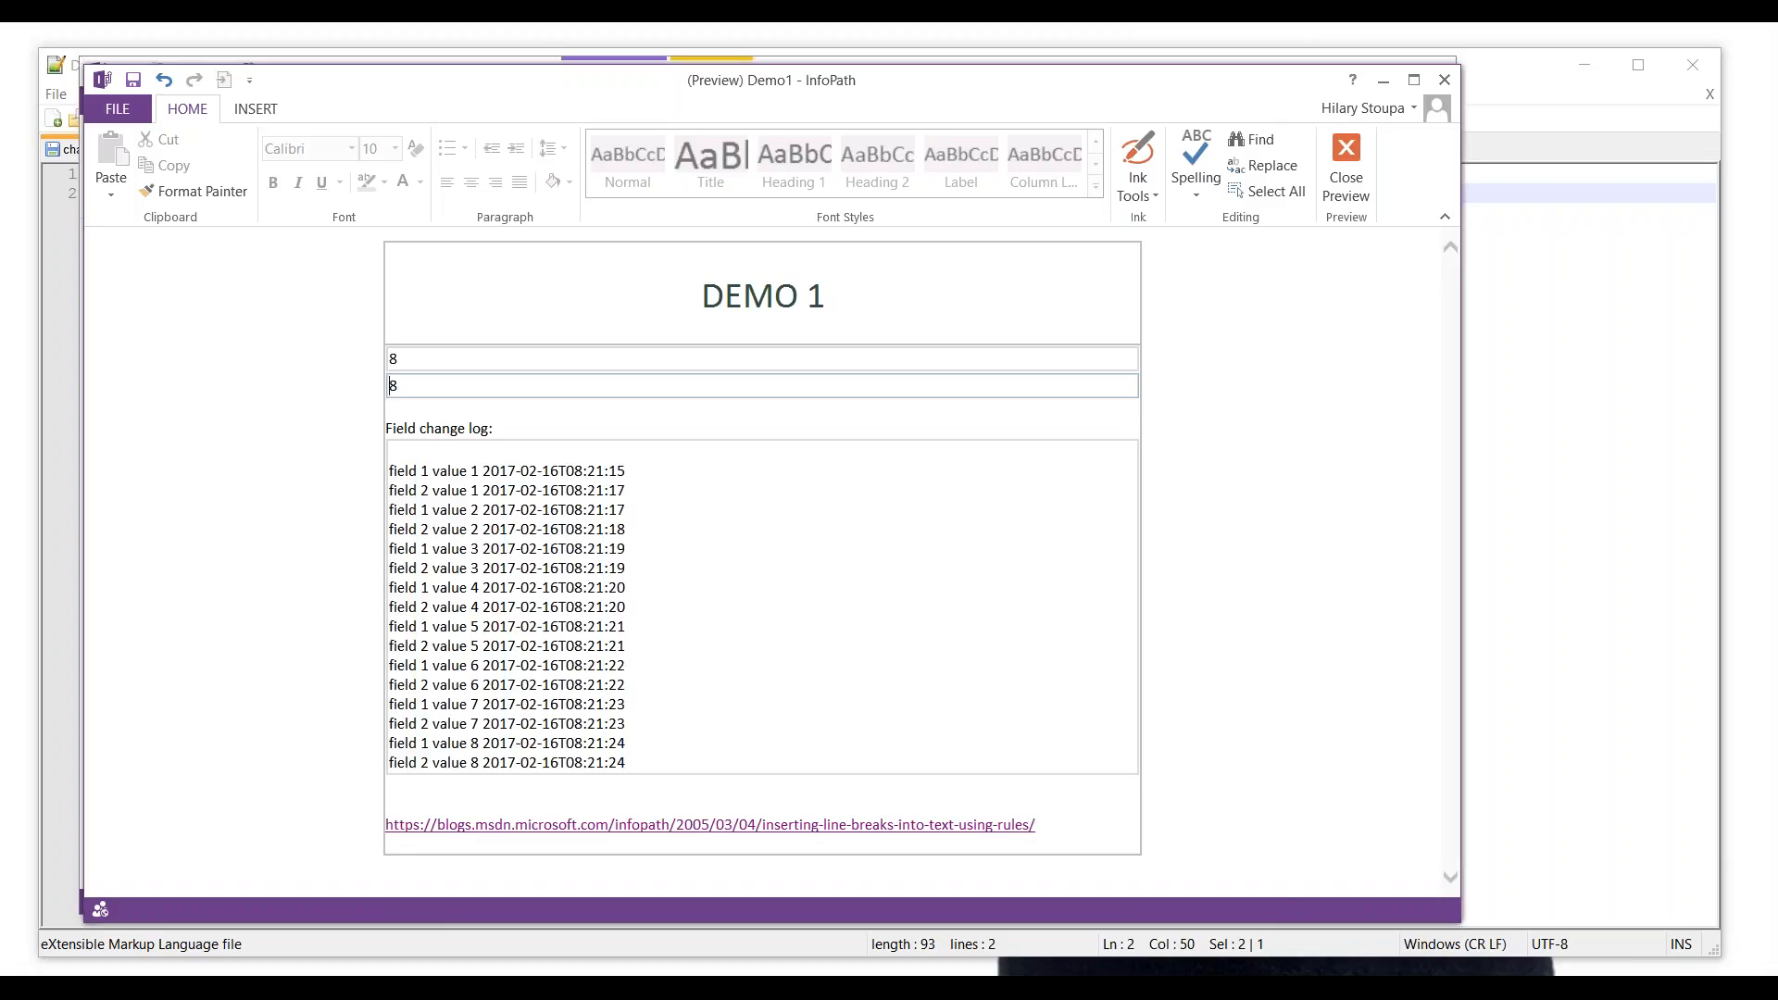
pyautogui.click(1352, 164)
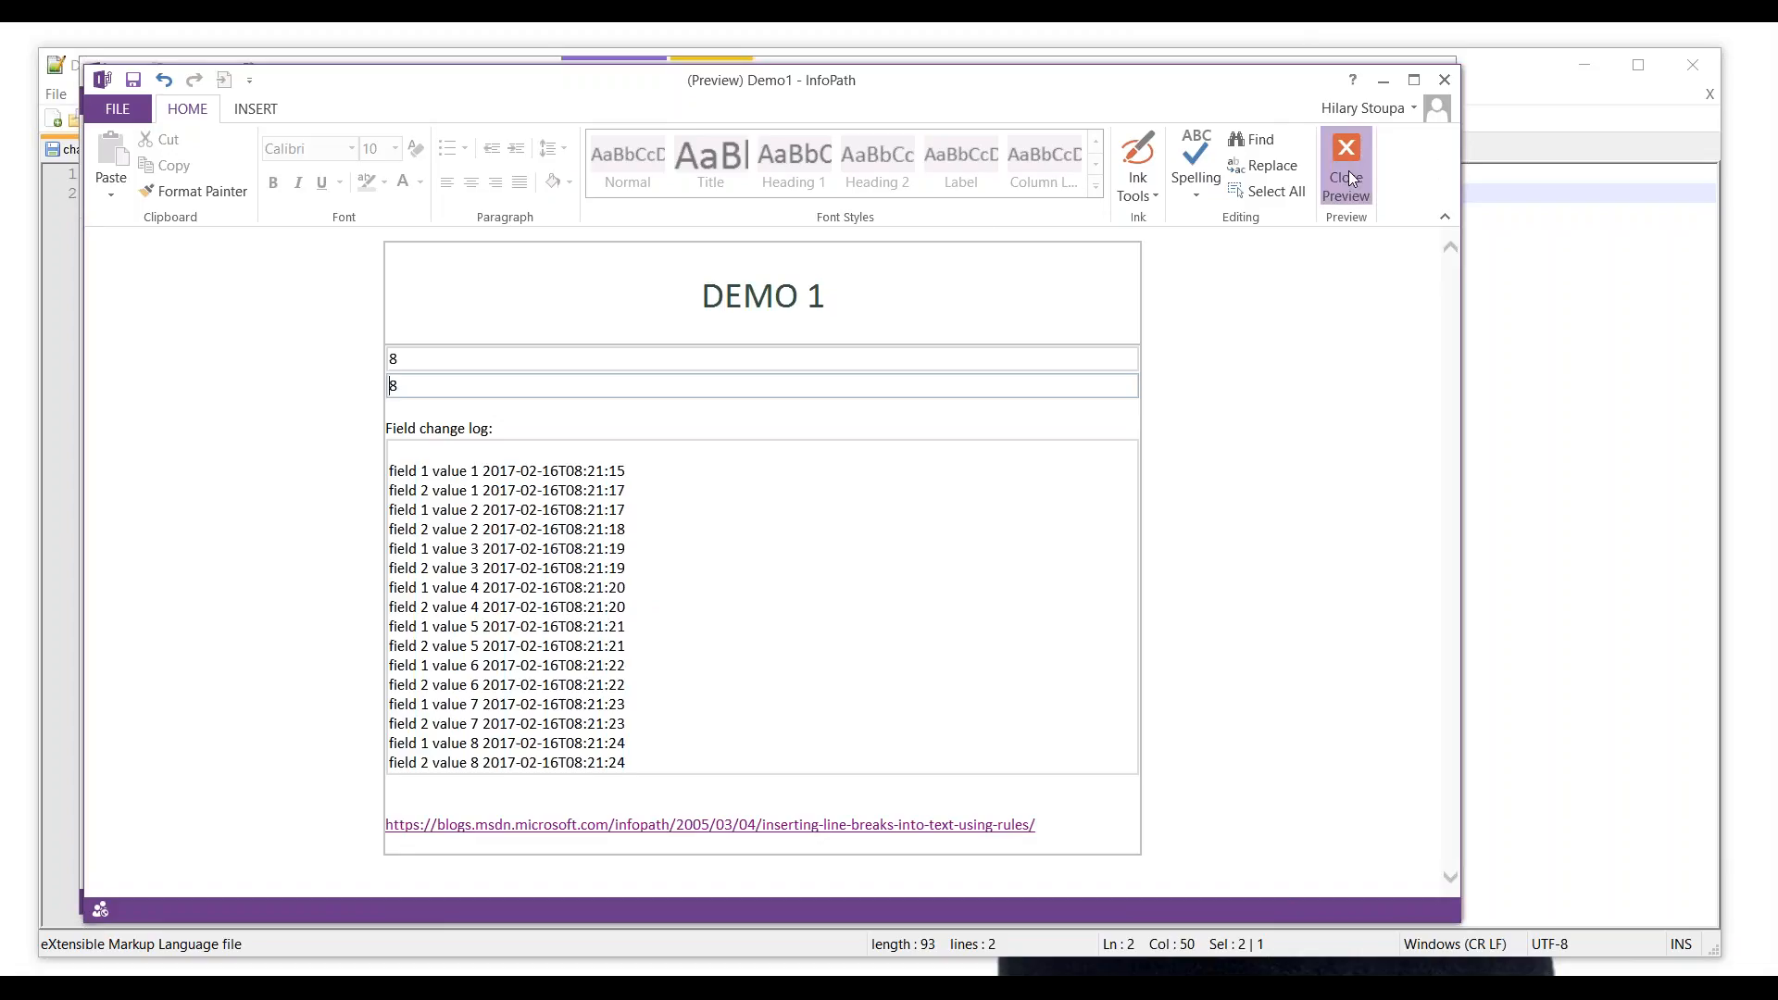
pyautogui.moveTo(1257, 322); pyautogui.dragTo(1267, 375)
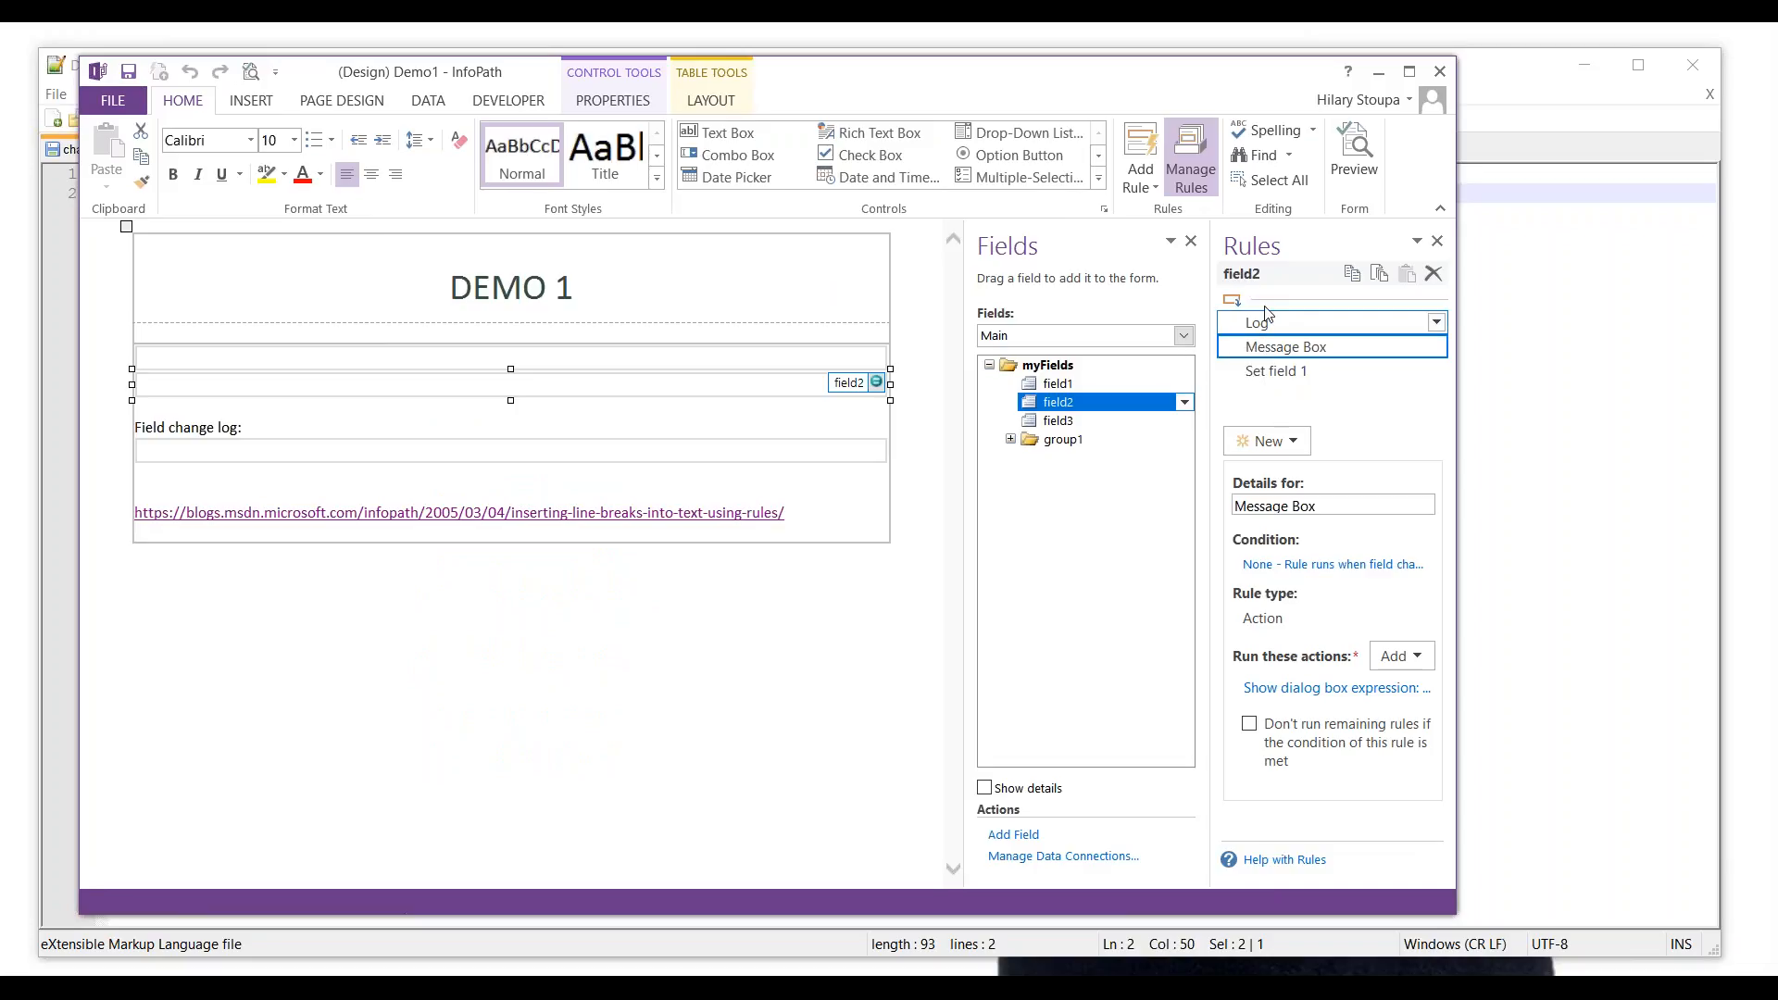
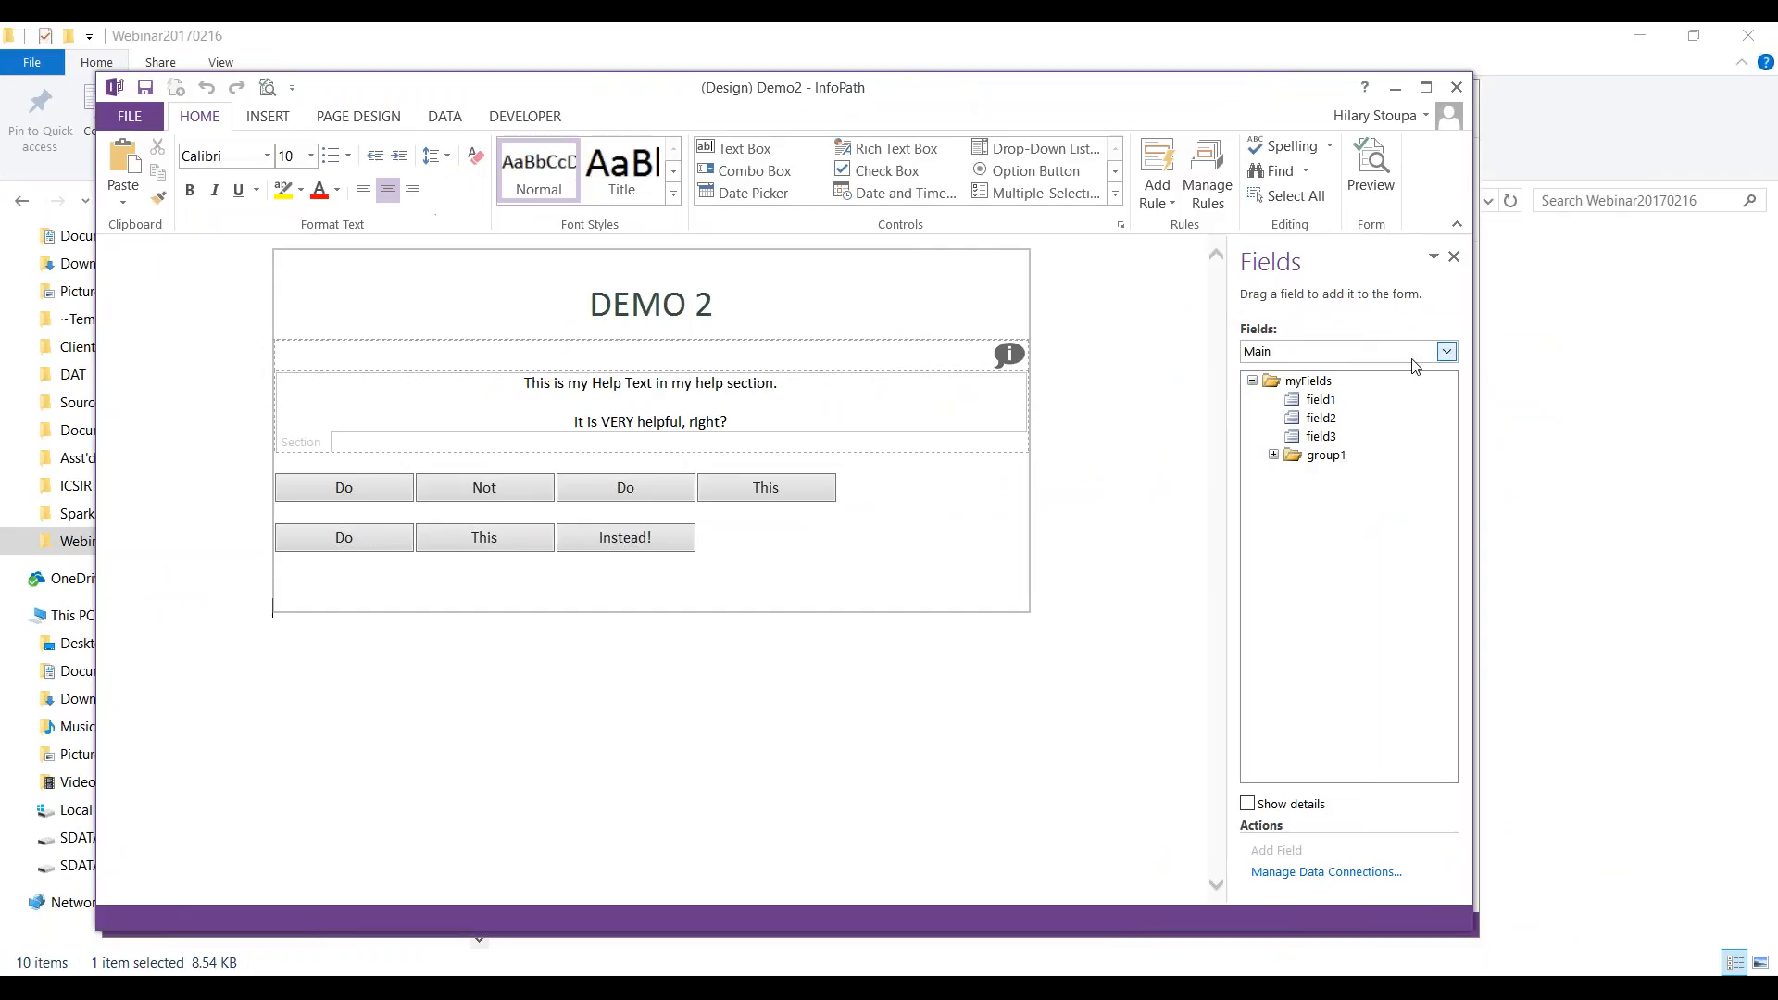
# Step: Examine the Email Submit data connection and trace its To formula to the Email group in the FormLogic data source
pyautogui.click(1364, 872)
pyautogui.click(585, 306)
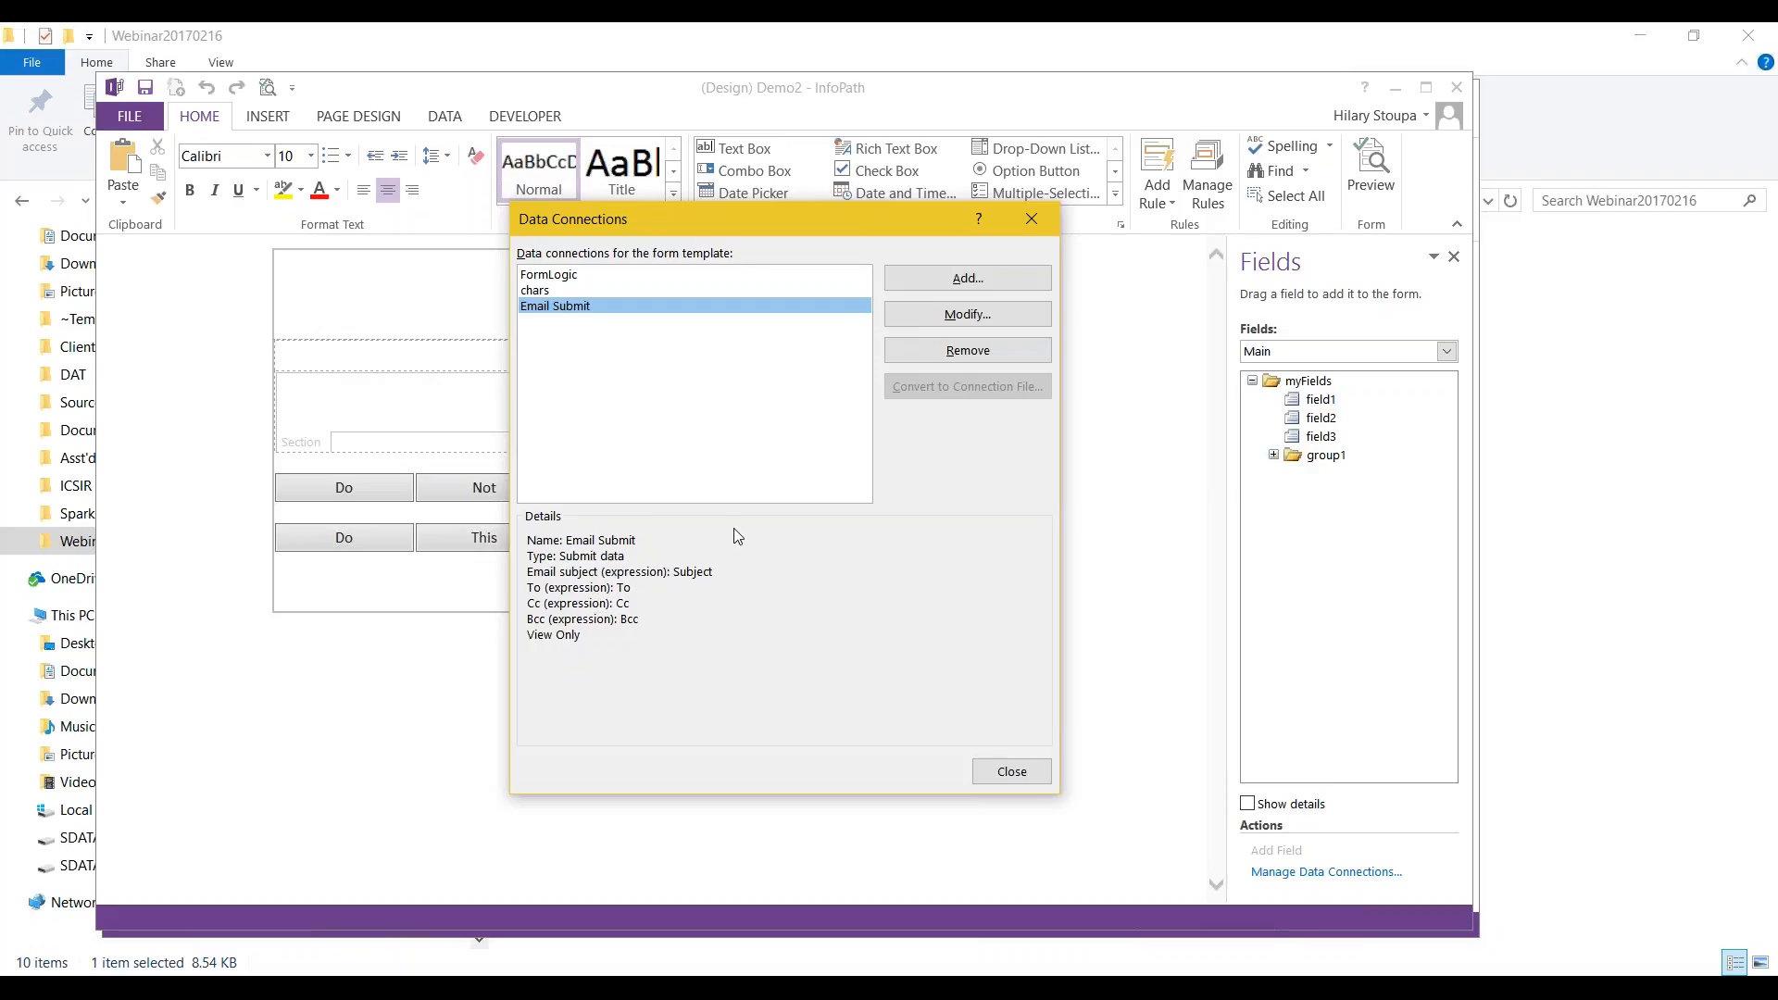
pyautogui.click(955, 315)
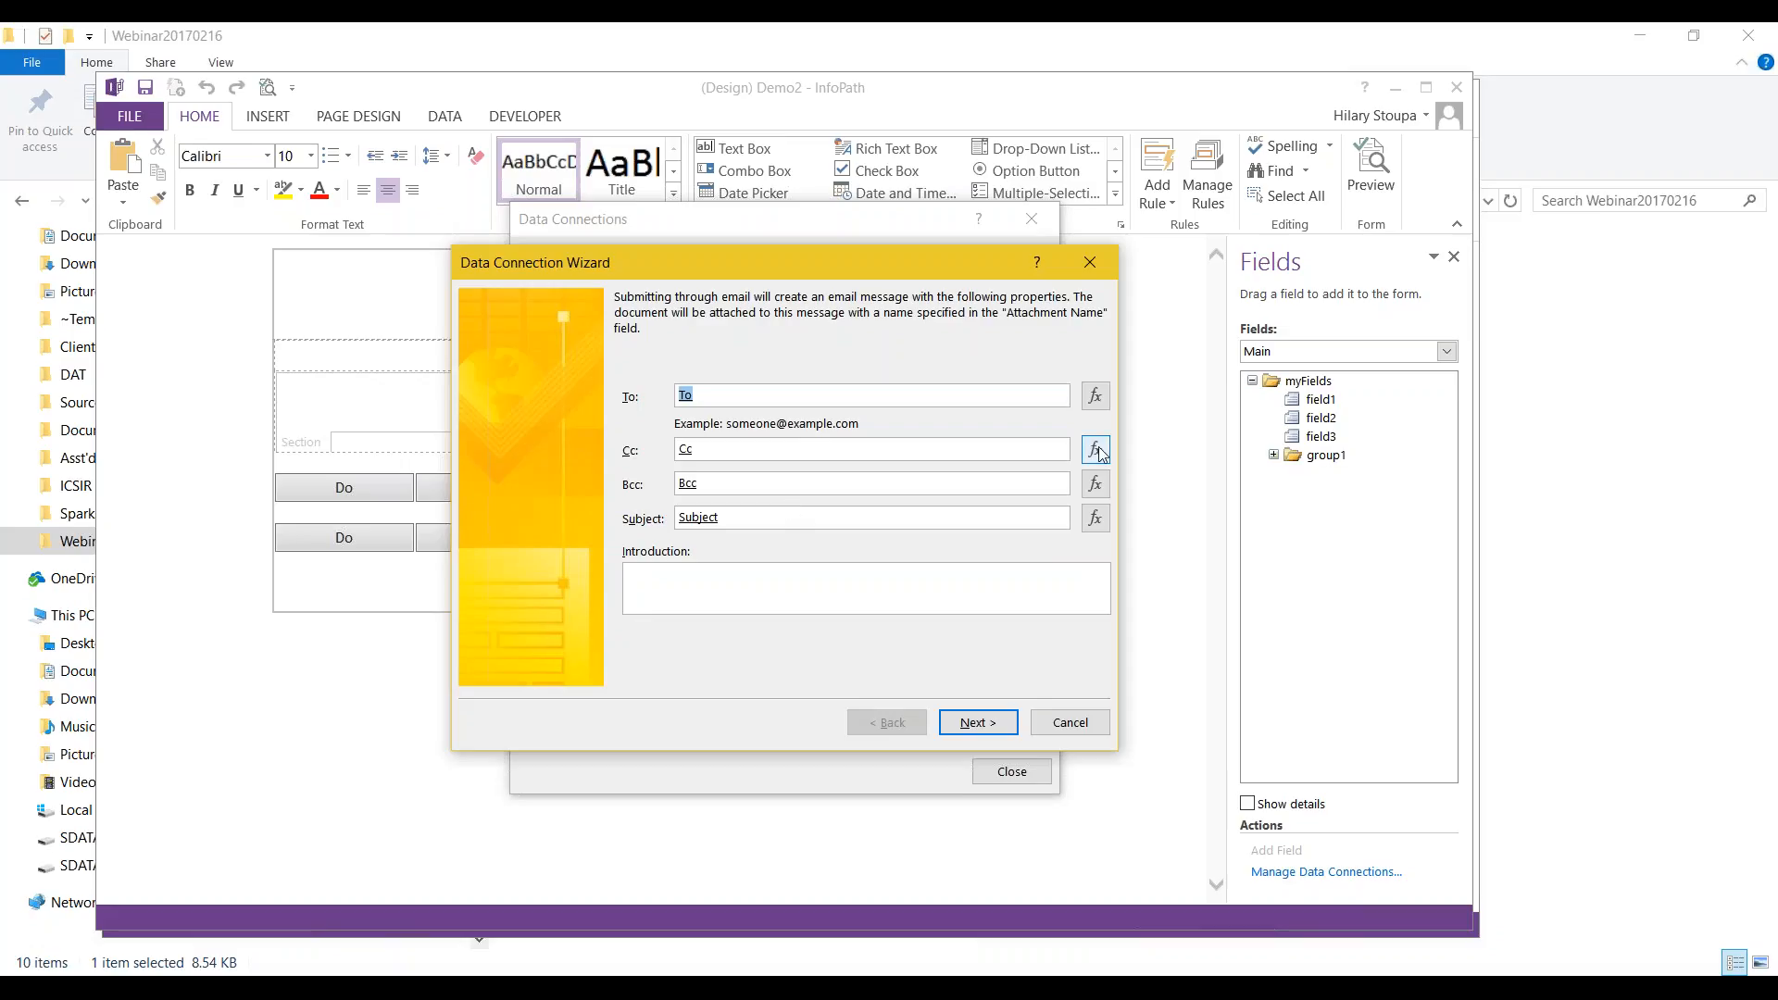
pyautogui.click(1097, 400)
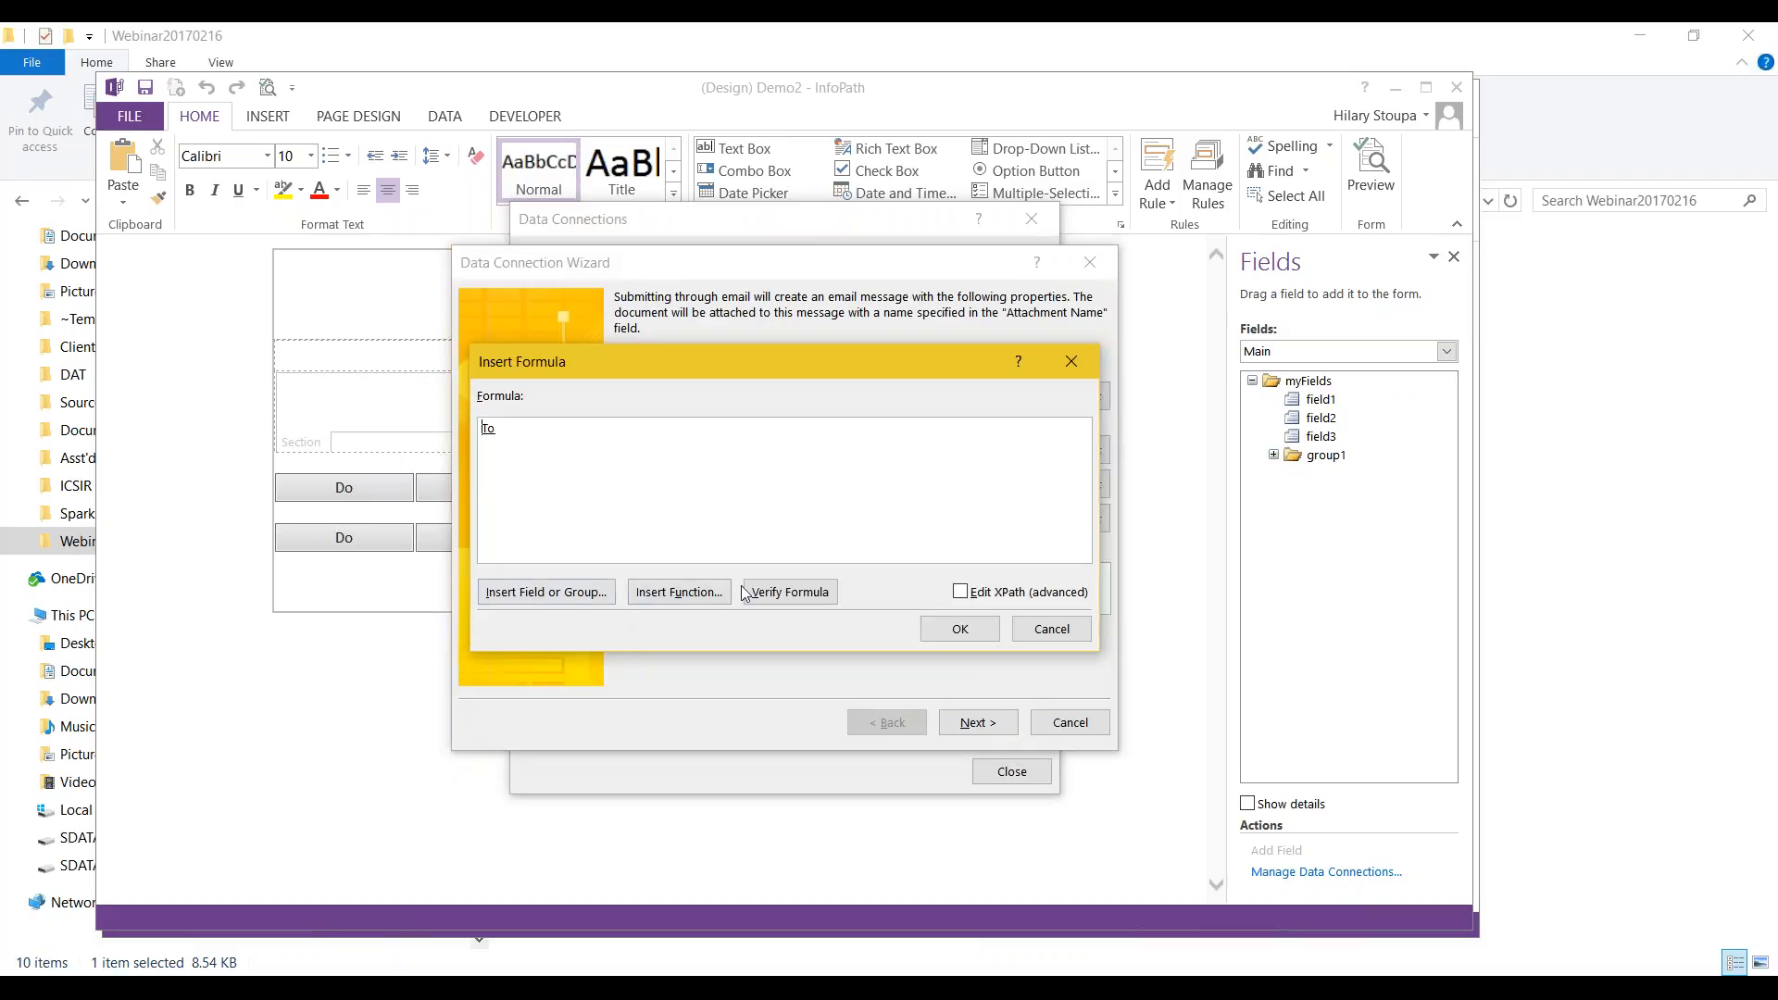
pyautogui.doubleClick(501, 426)
pyautogui.click(545, 592)
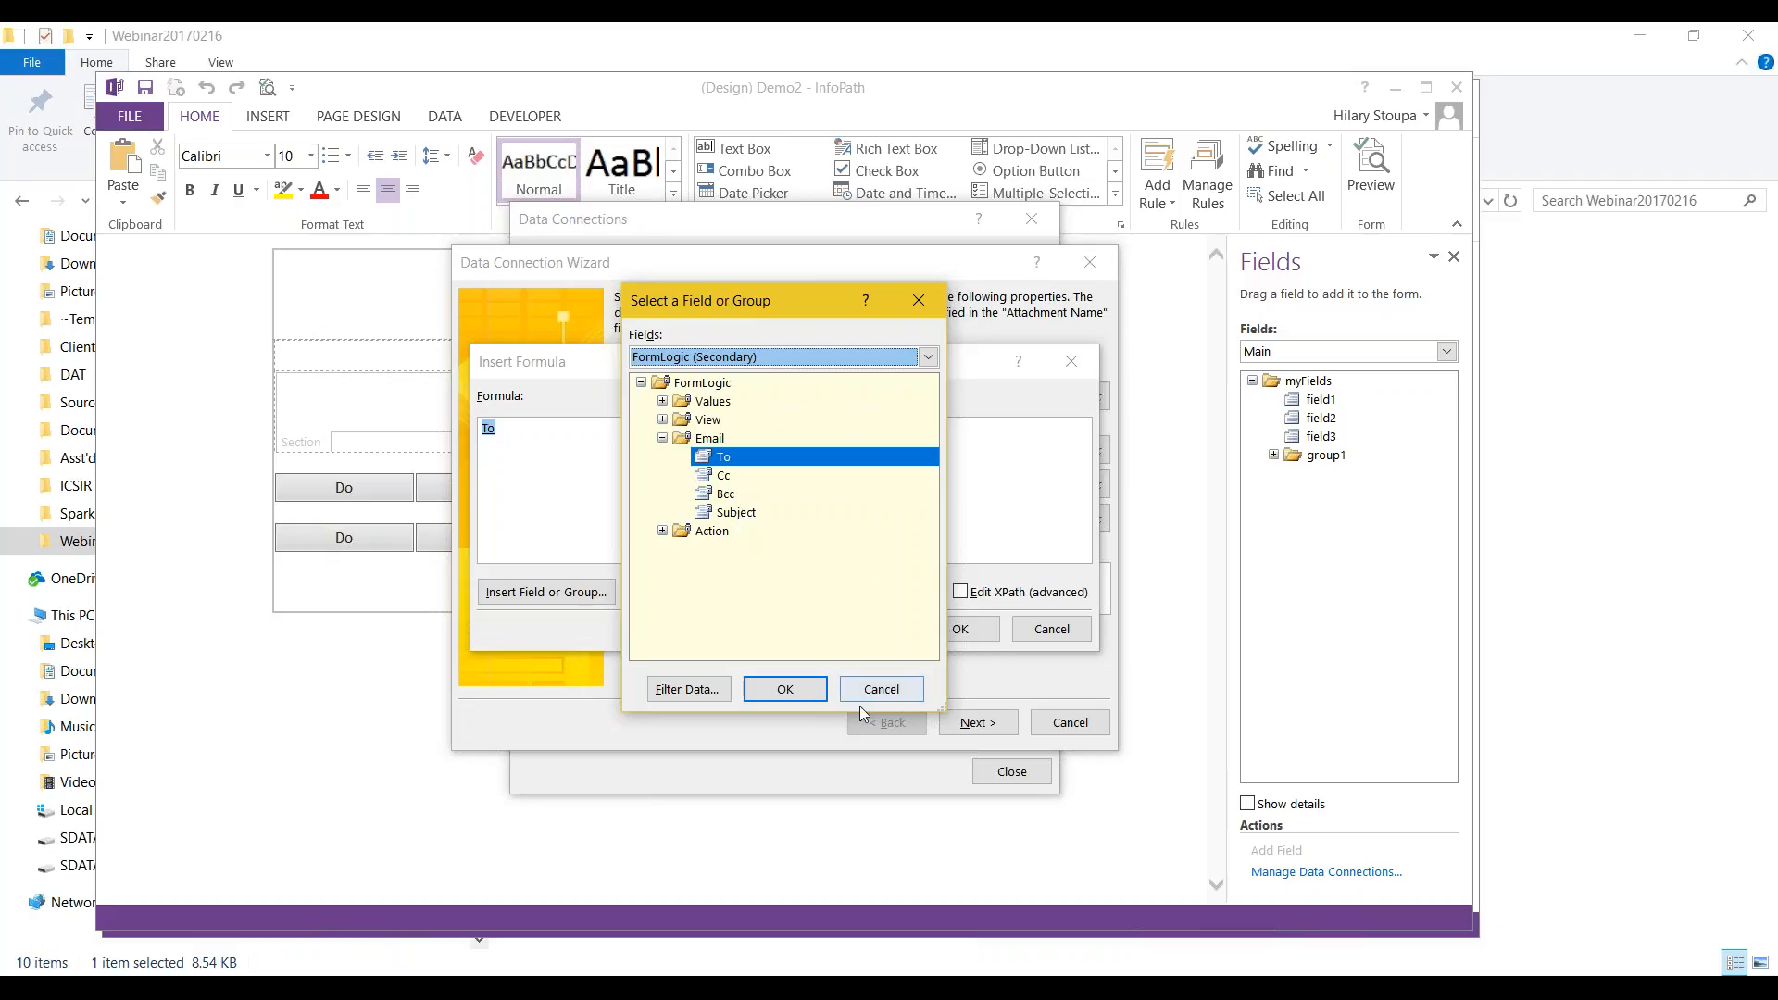
pyautogui.click(791, 693)
pyautogui.click(987, 624)
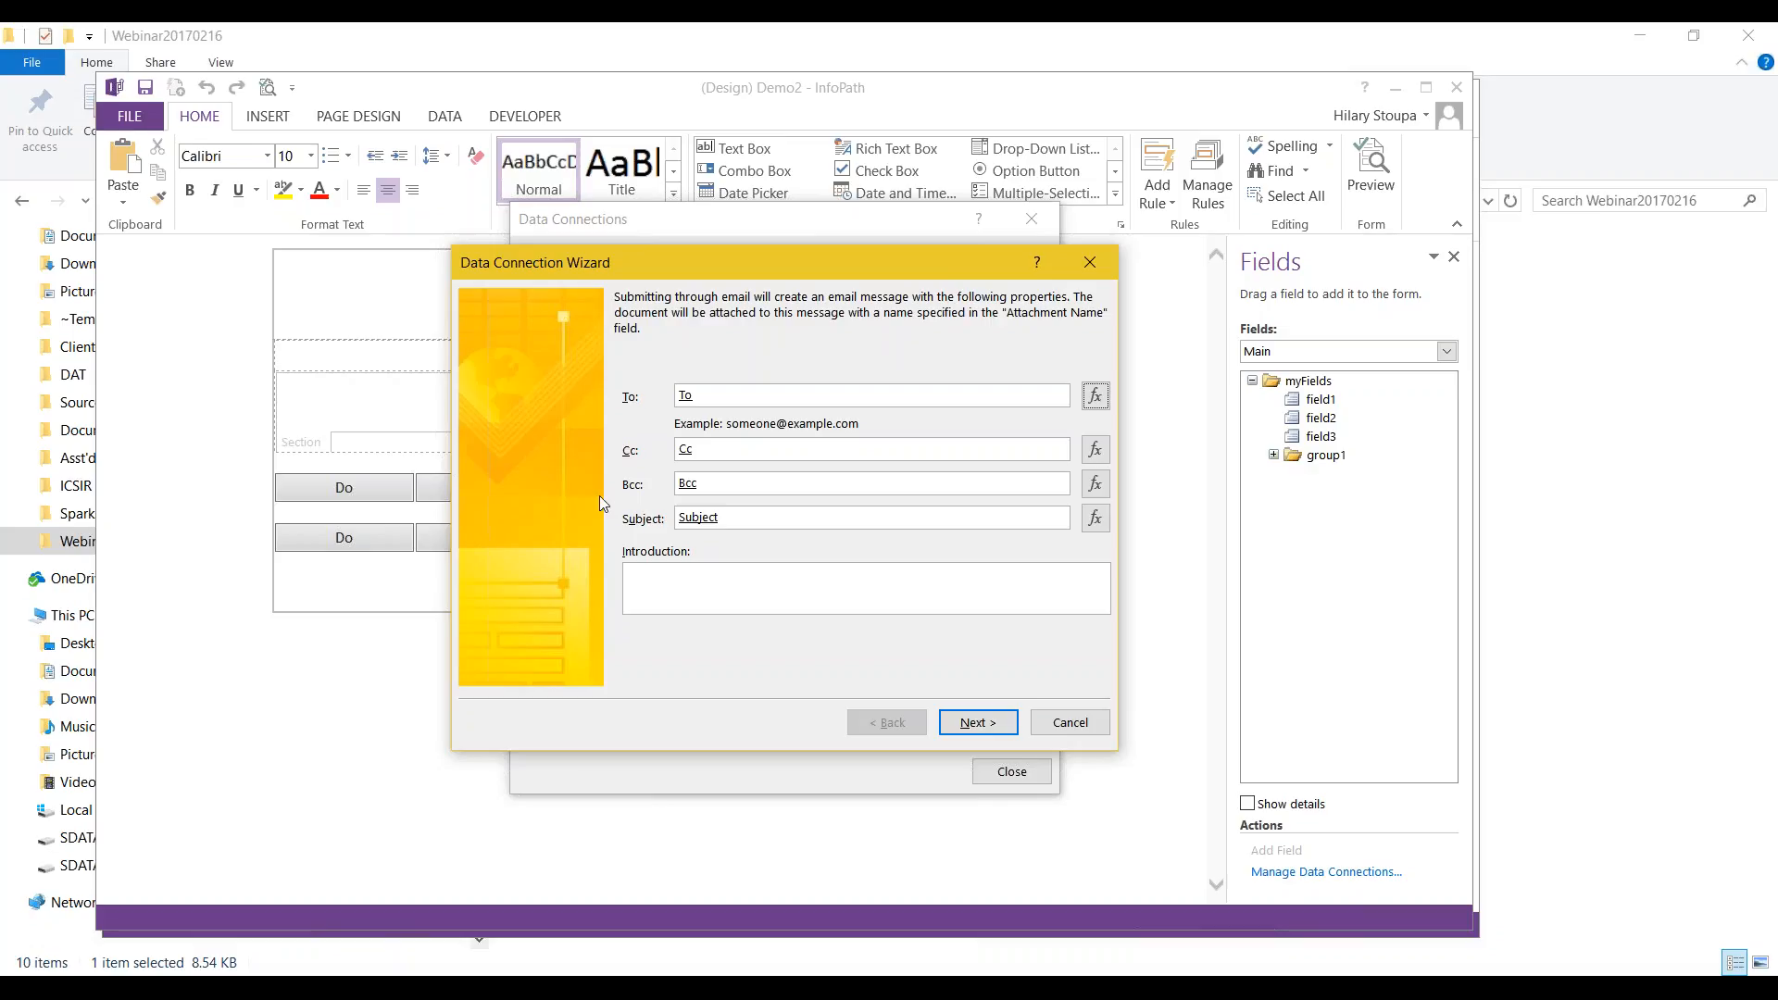
pyautogui.click(1067, 723)
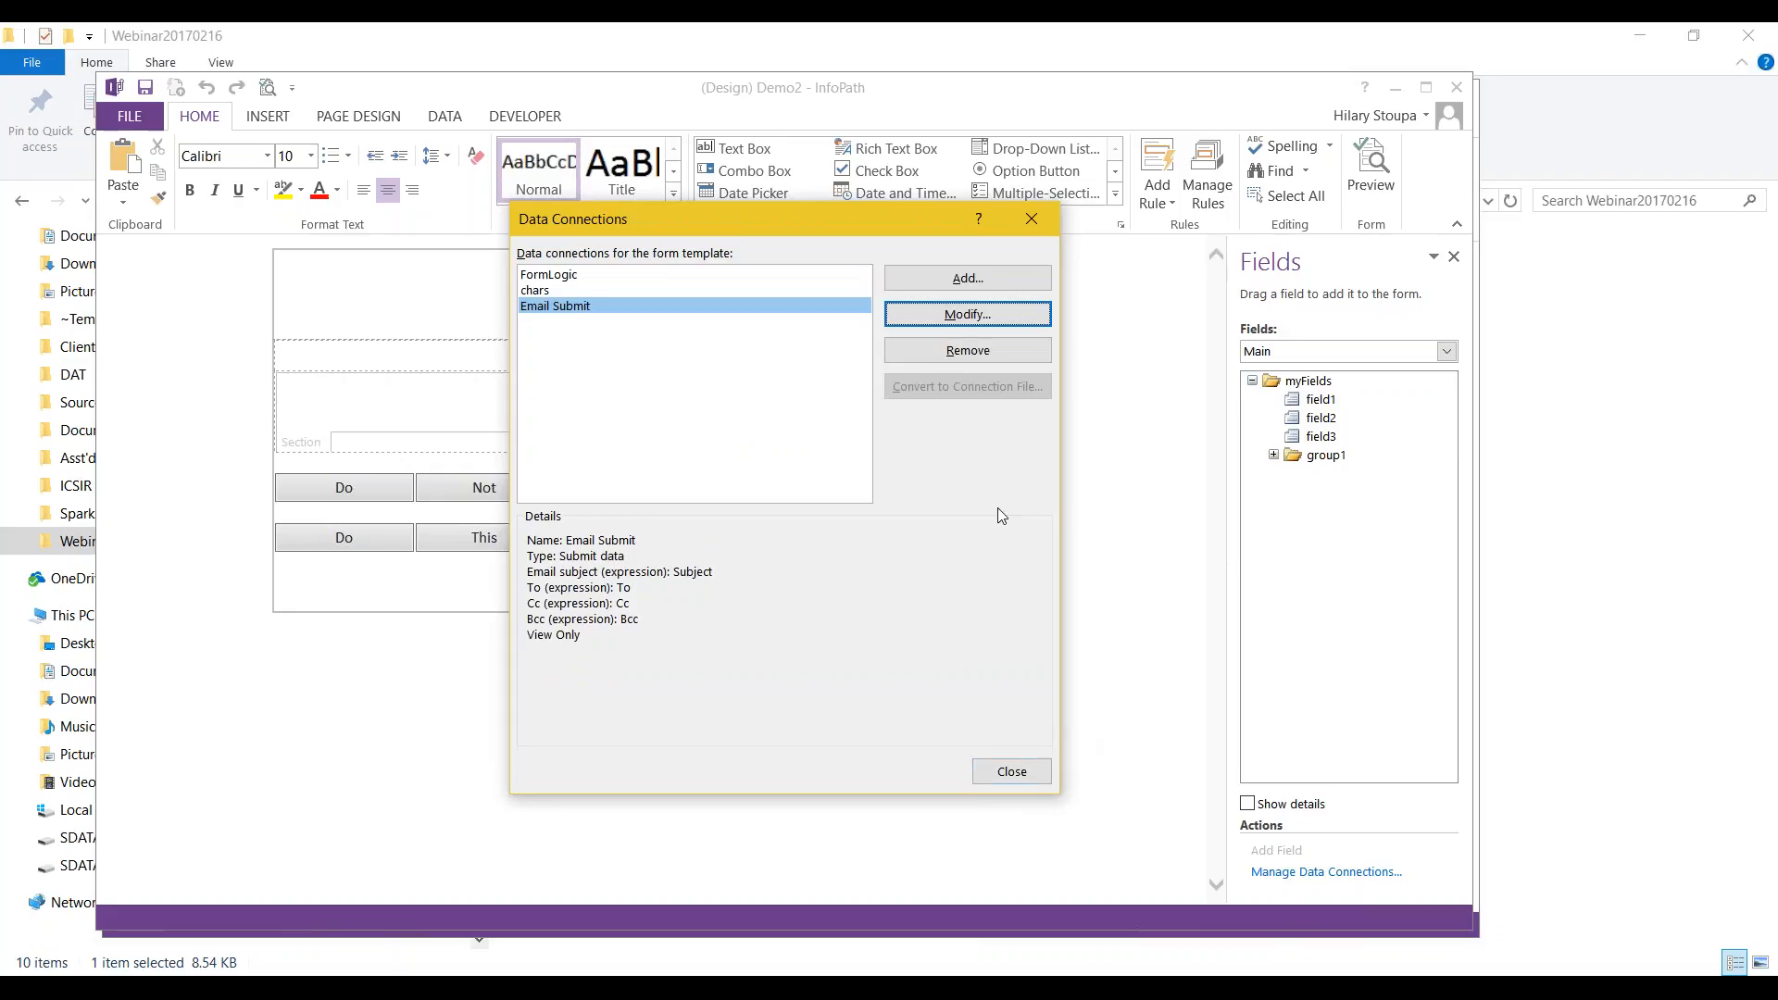
pyautogui.click(1001, 778)
# Step: Show the FormLogic secondary data source, expand its Email and Action groups, and widen the Fields pane
pyautogui.click(1445, 351)
pyautogui.click(1306, 381)
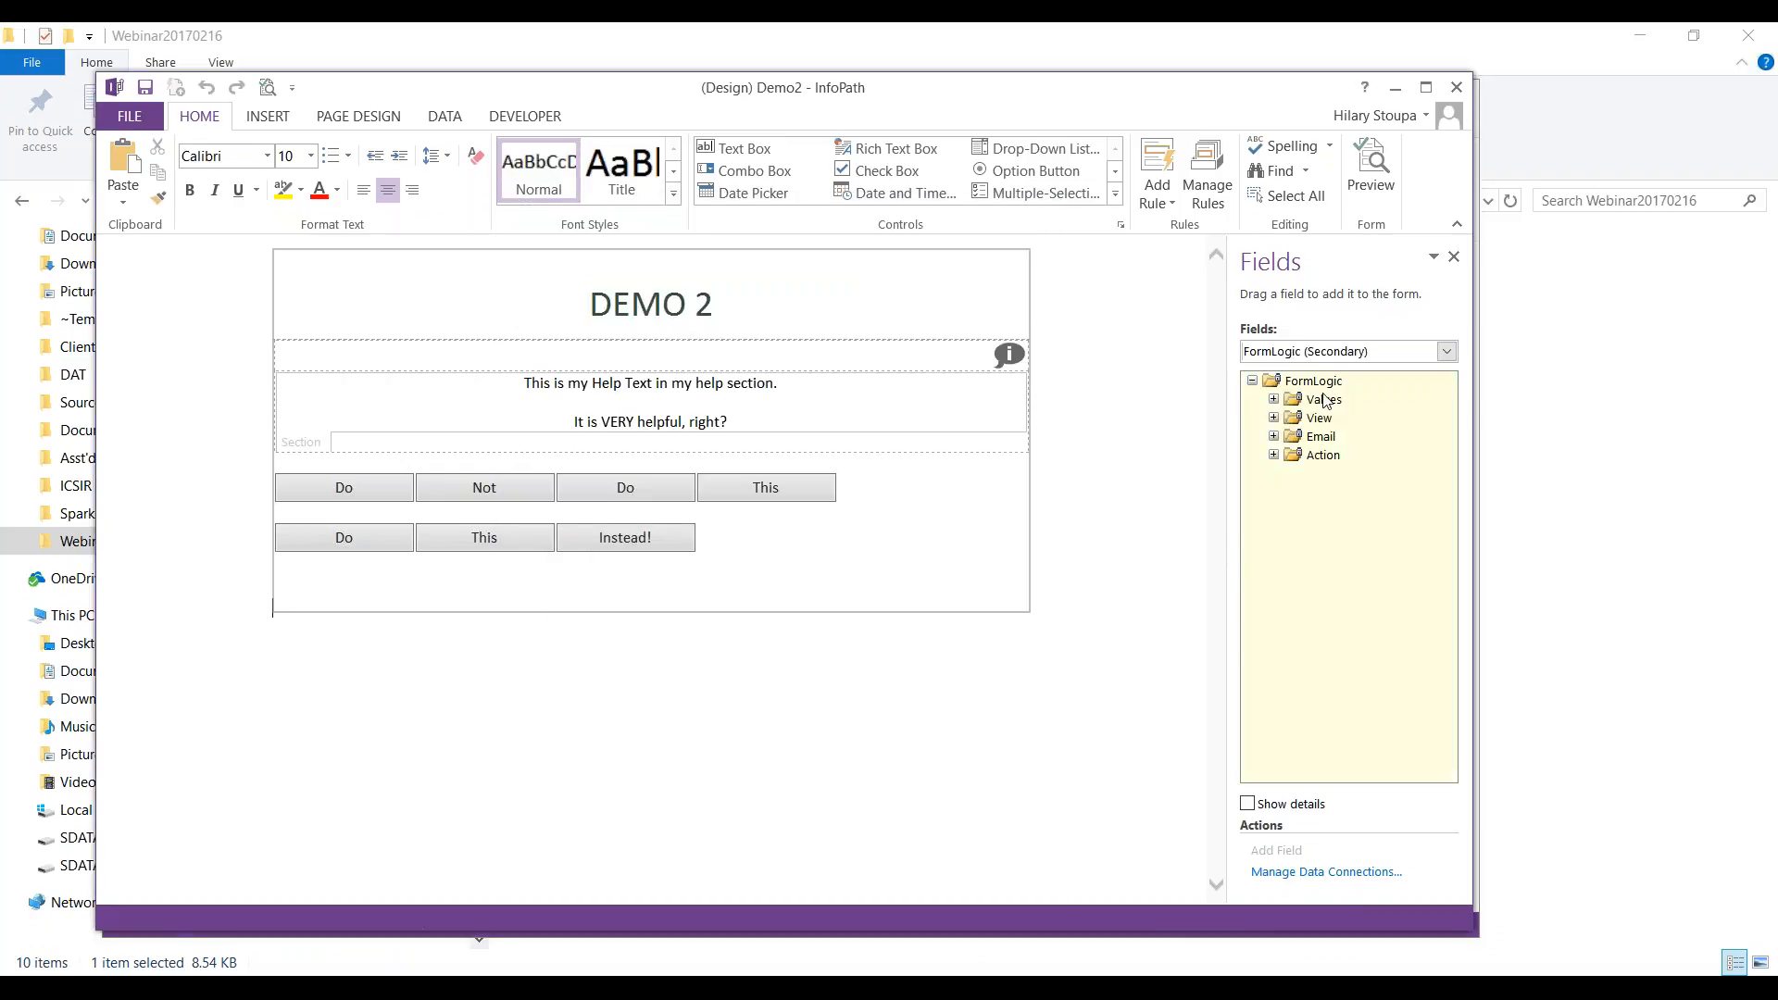
pyautogui.click(1273, 455)
pyautogui.click(1273, 436)
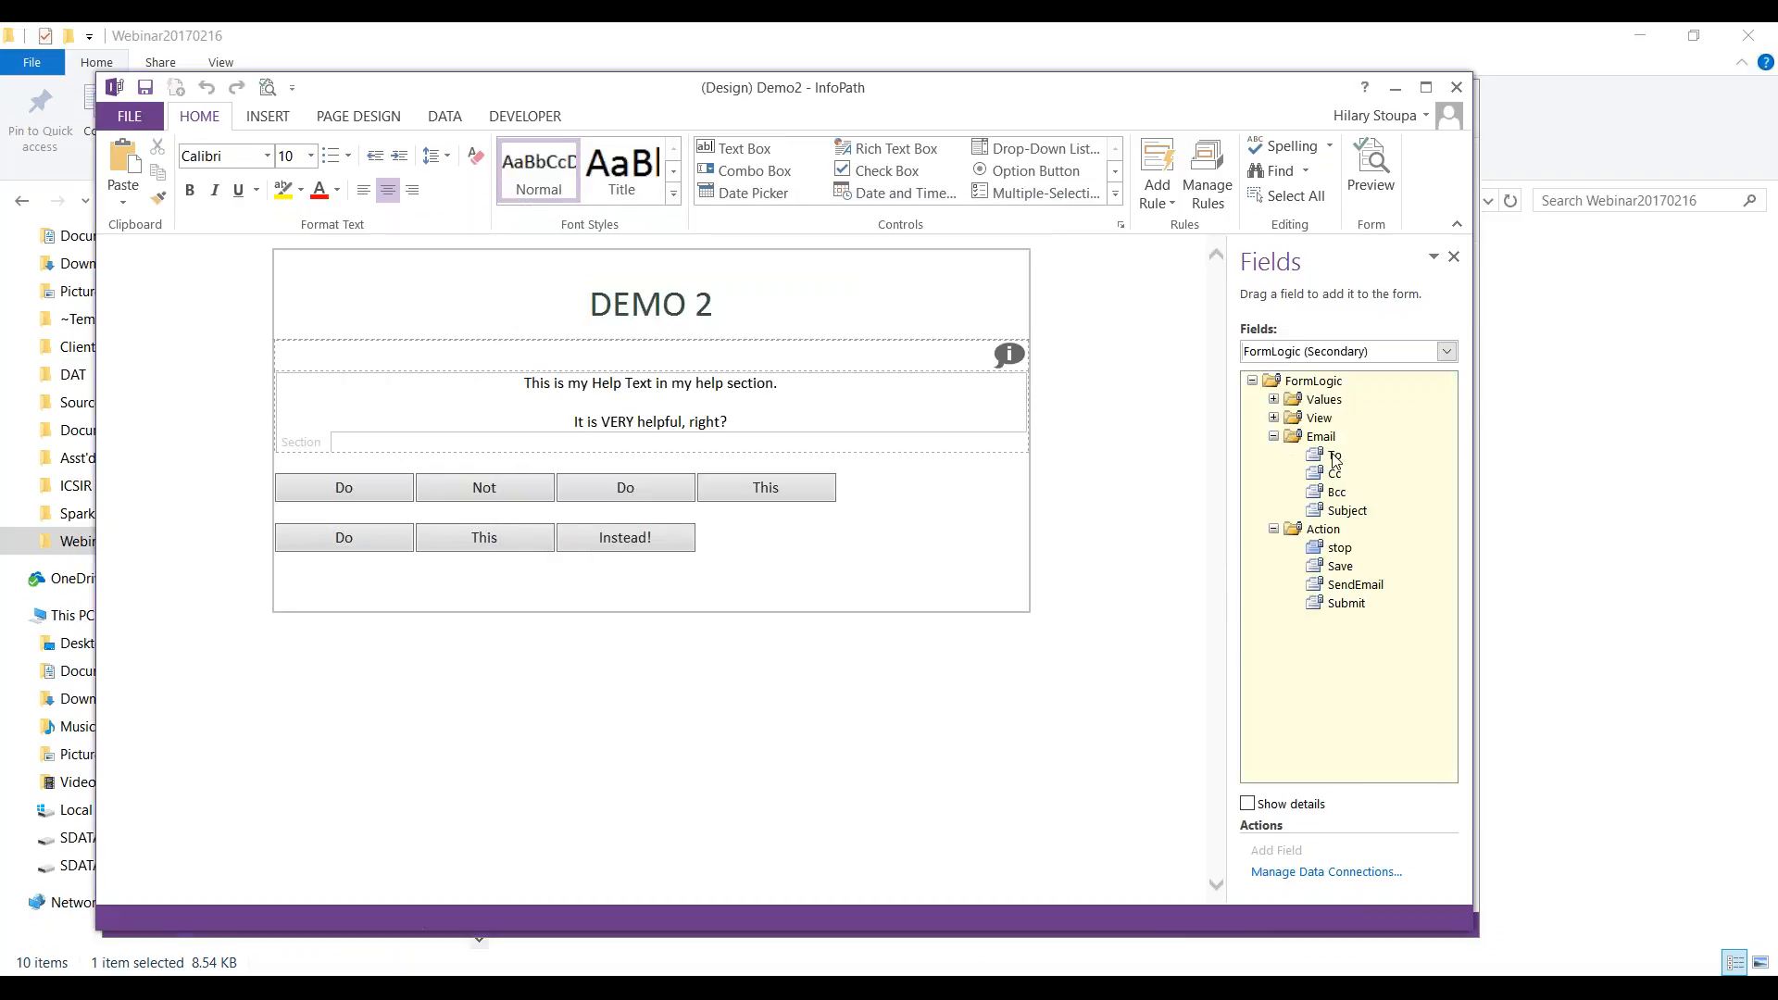
pyautogui.click(1334, 455)
pyautogui.click(1335, 475)
pyautogui.click(1347, 510)
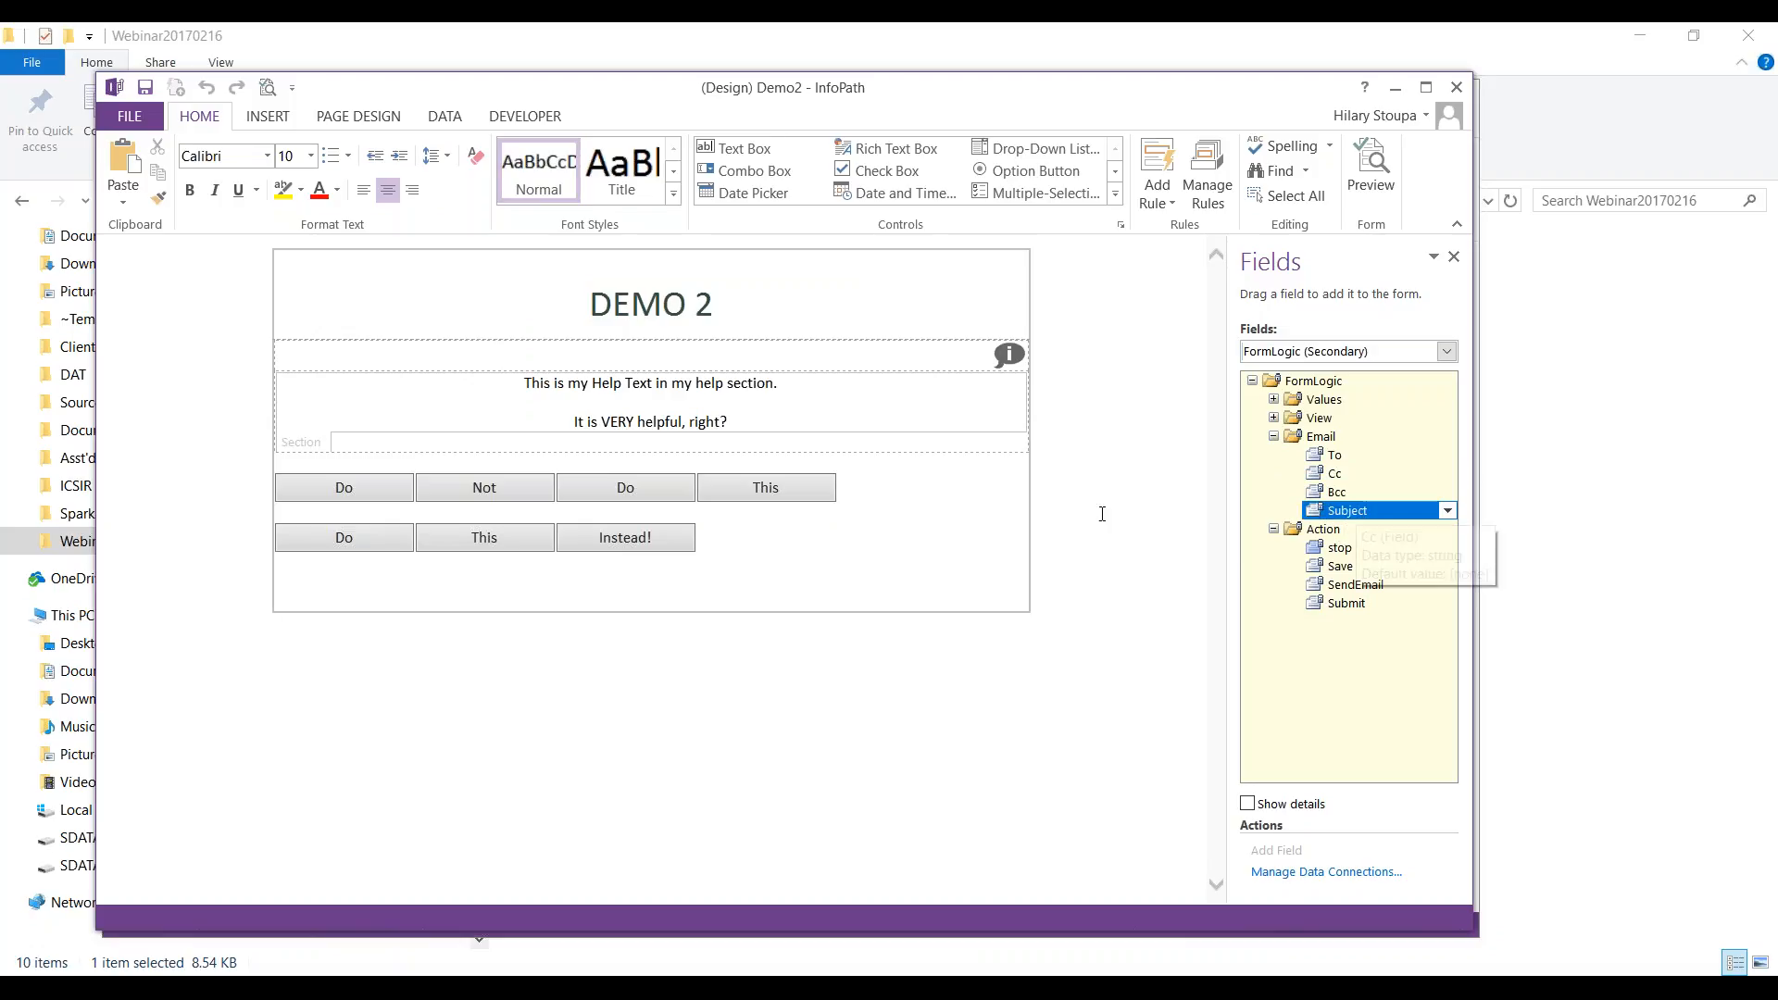
pyautogui.moveTo(1230, 503); pyautogui.dragTo(1093, 505)
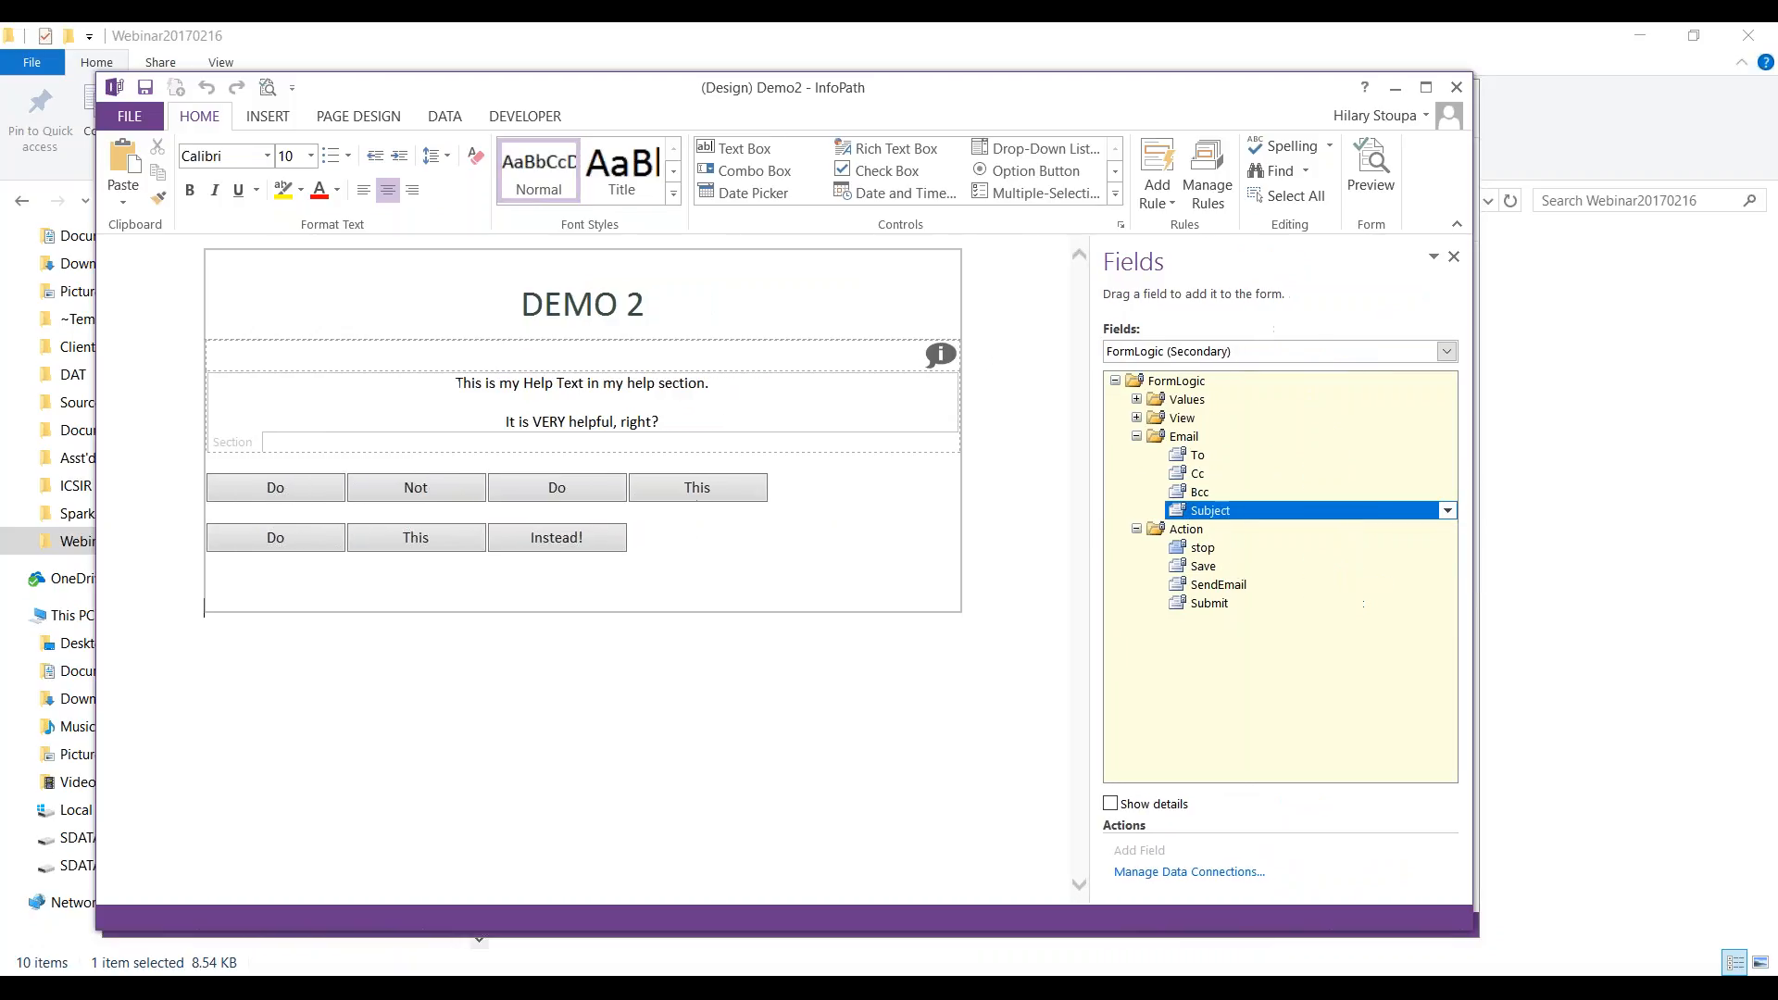
# Step: Display the rules of the SendEmail field in the Action group and examine each rule's condition and actions
pyautogui.click(1234, 583)
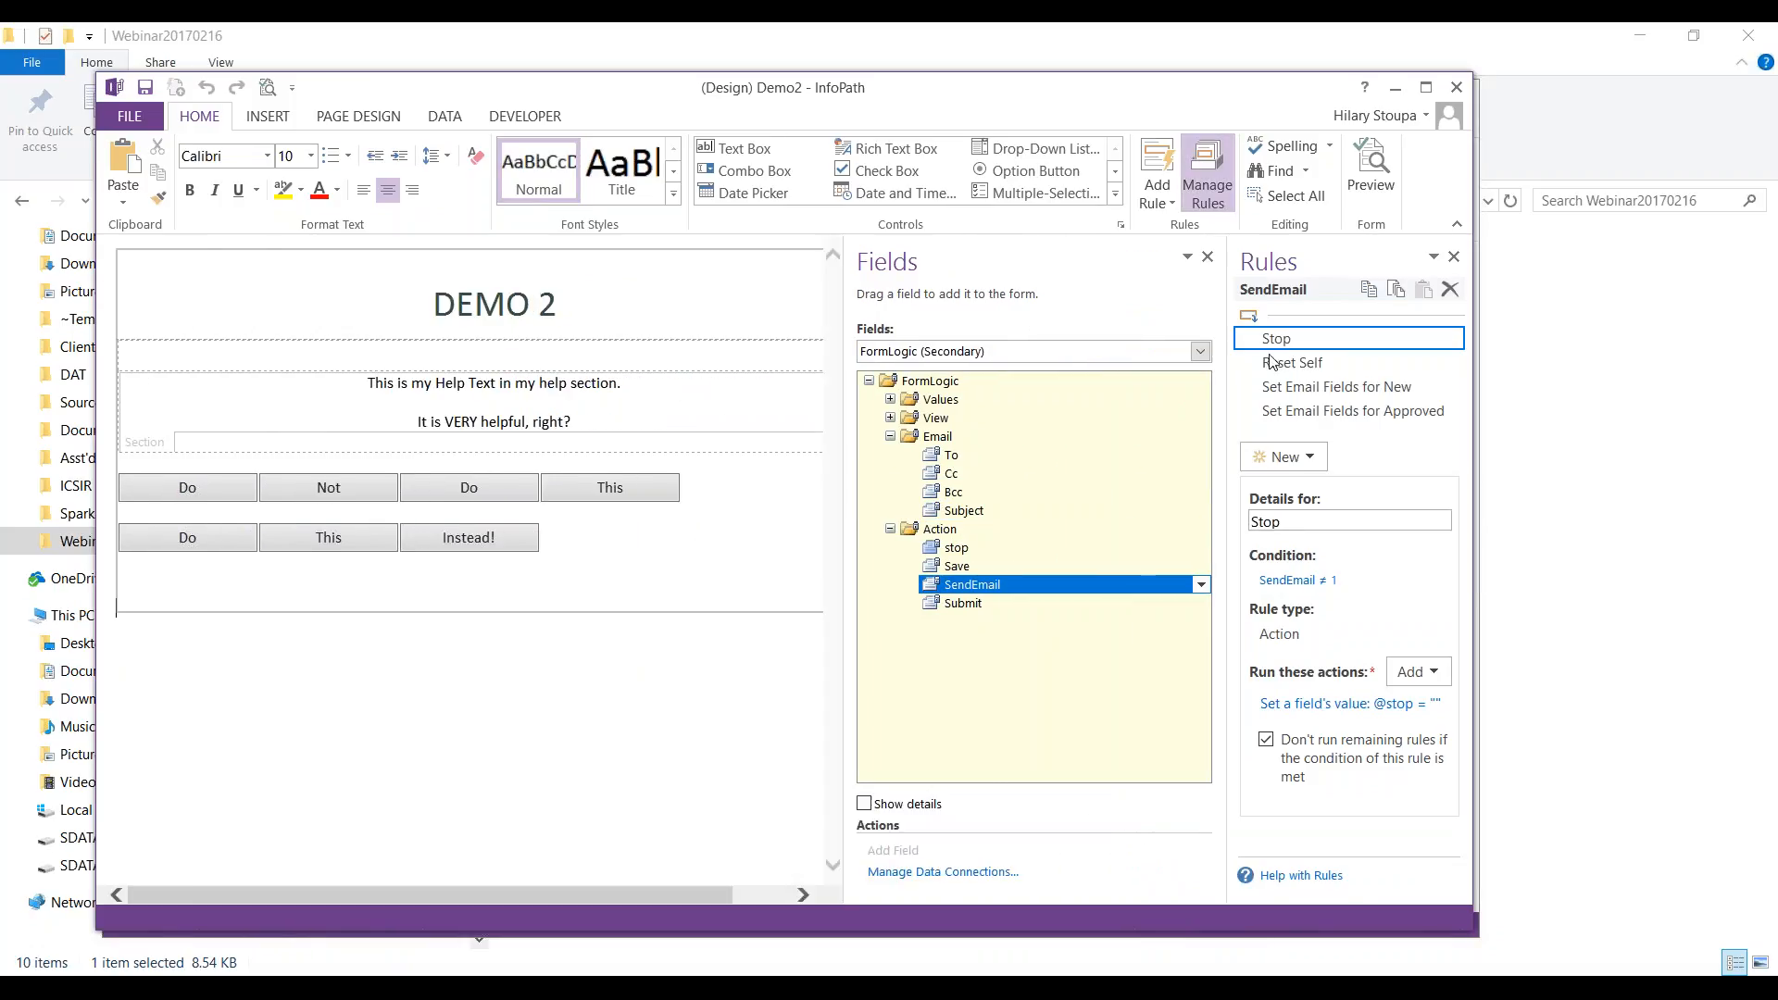
pyautogui.click(1208, 176)
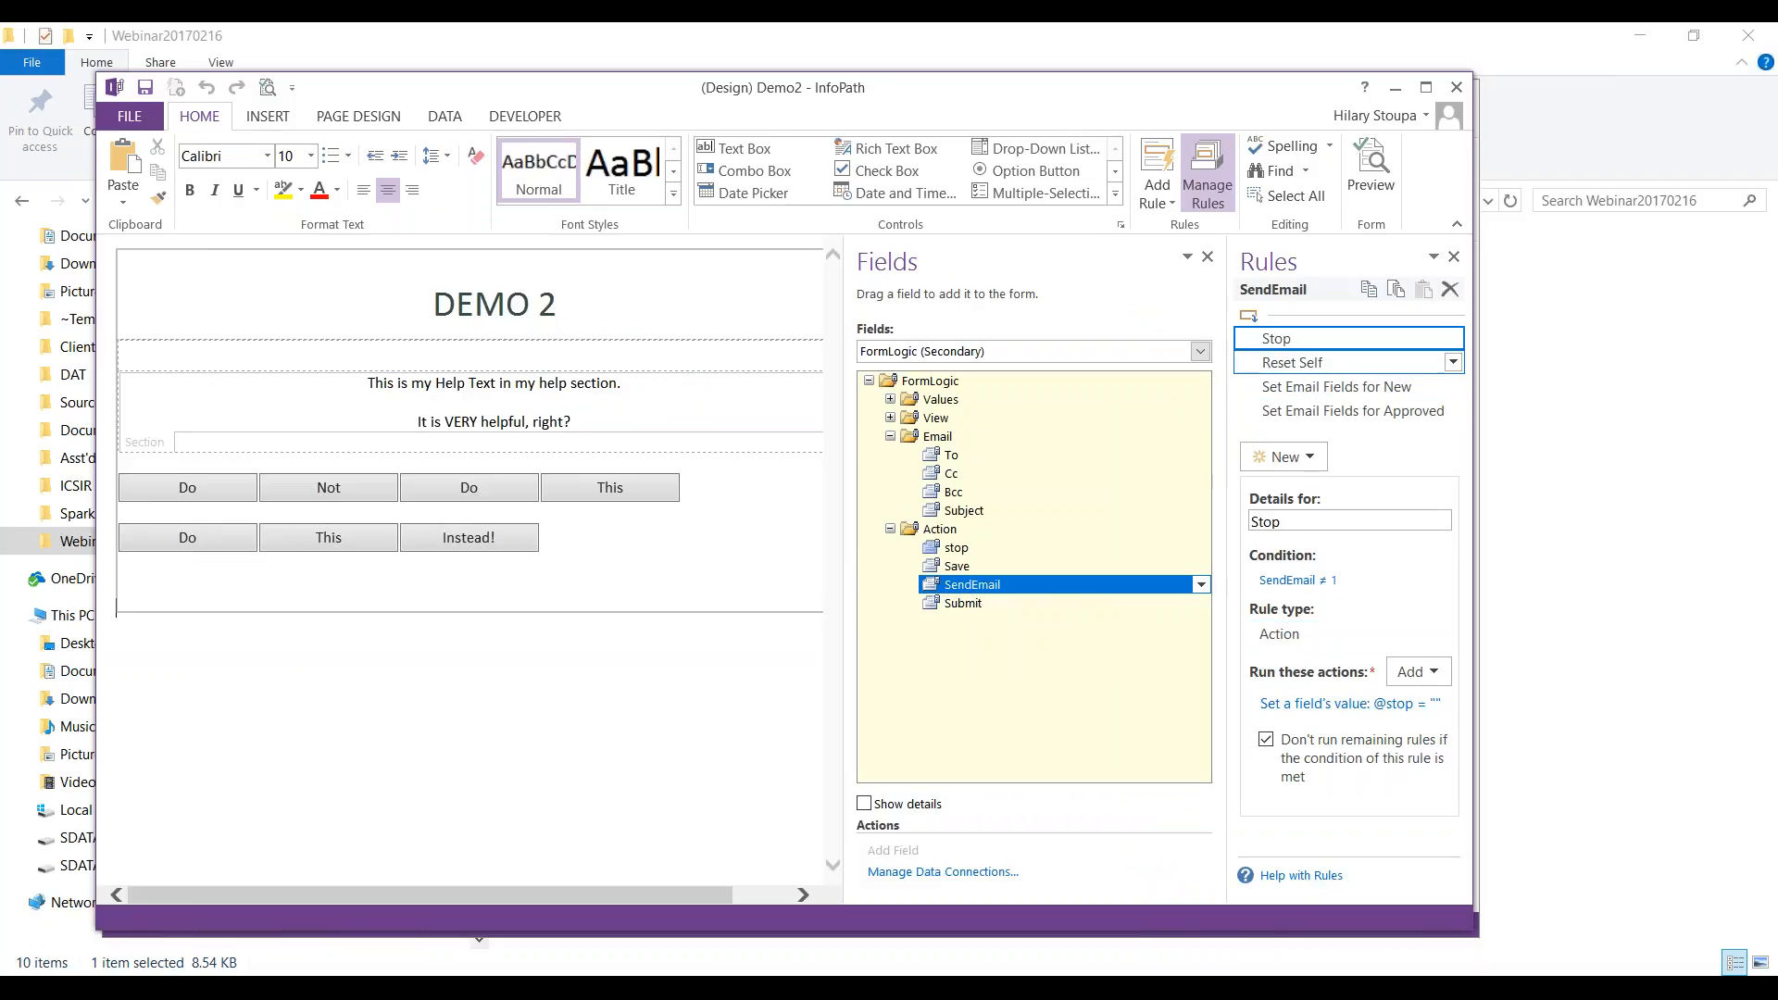
pyautogui.click(1347, 389)
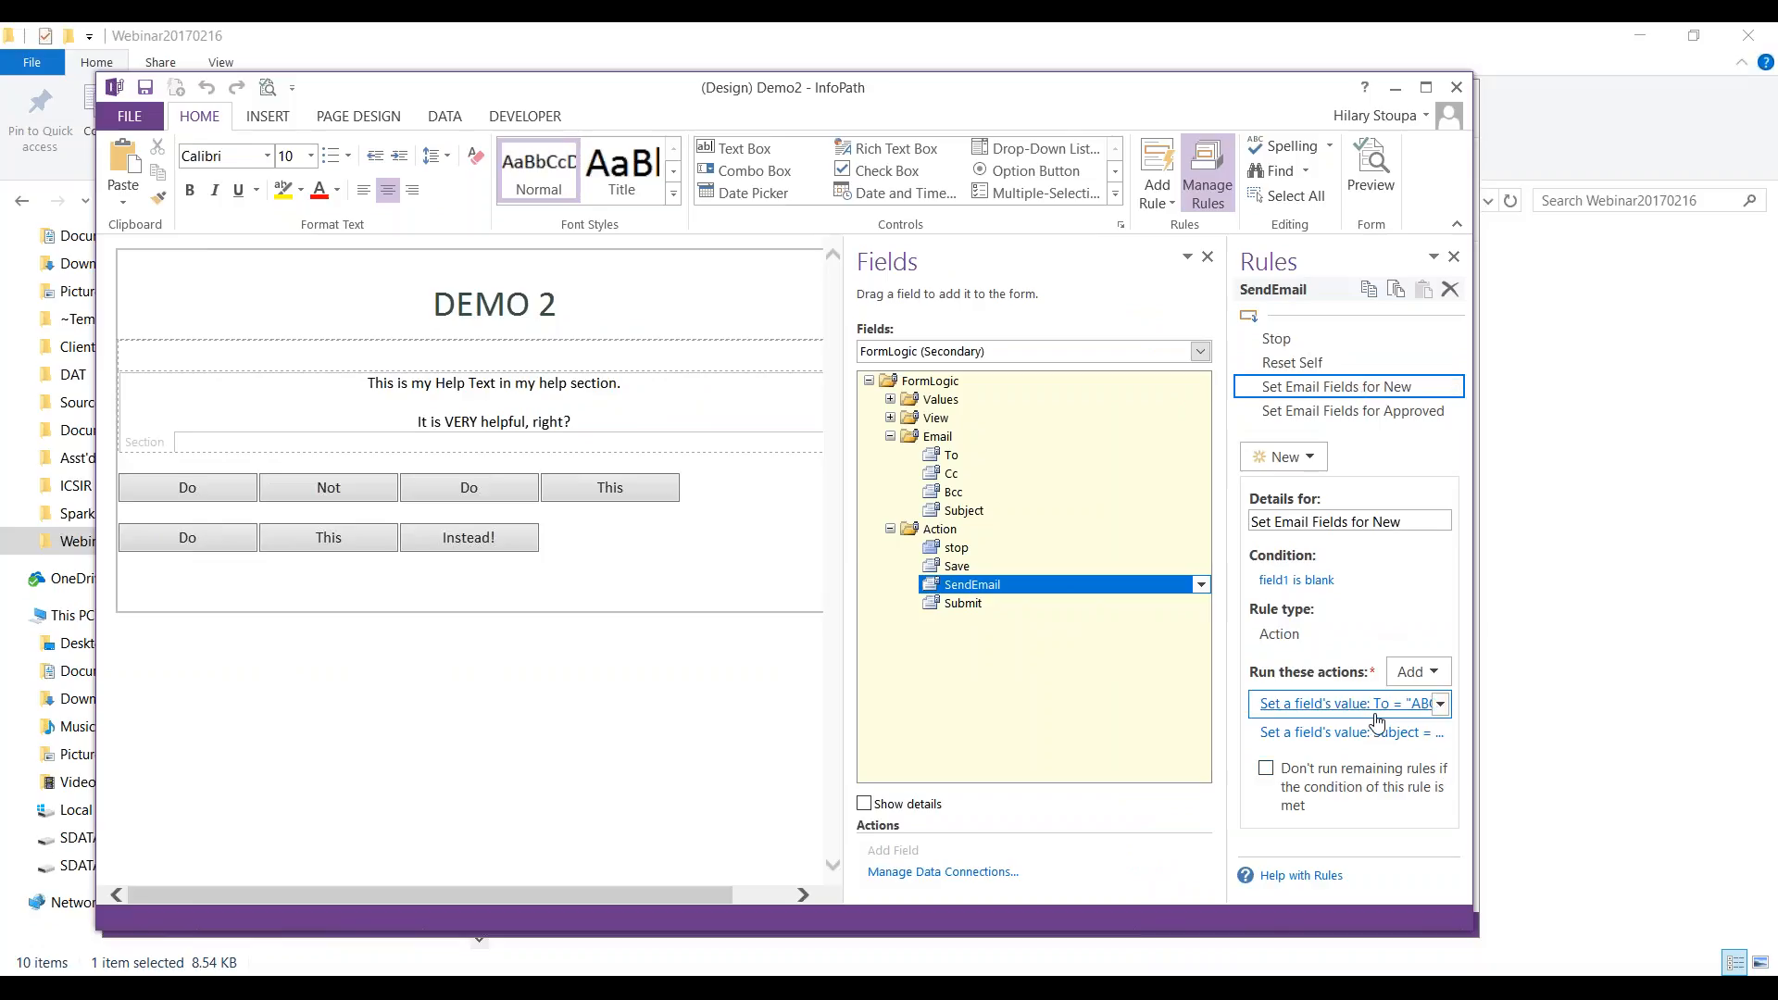
pyautogui.click(1329, 412)
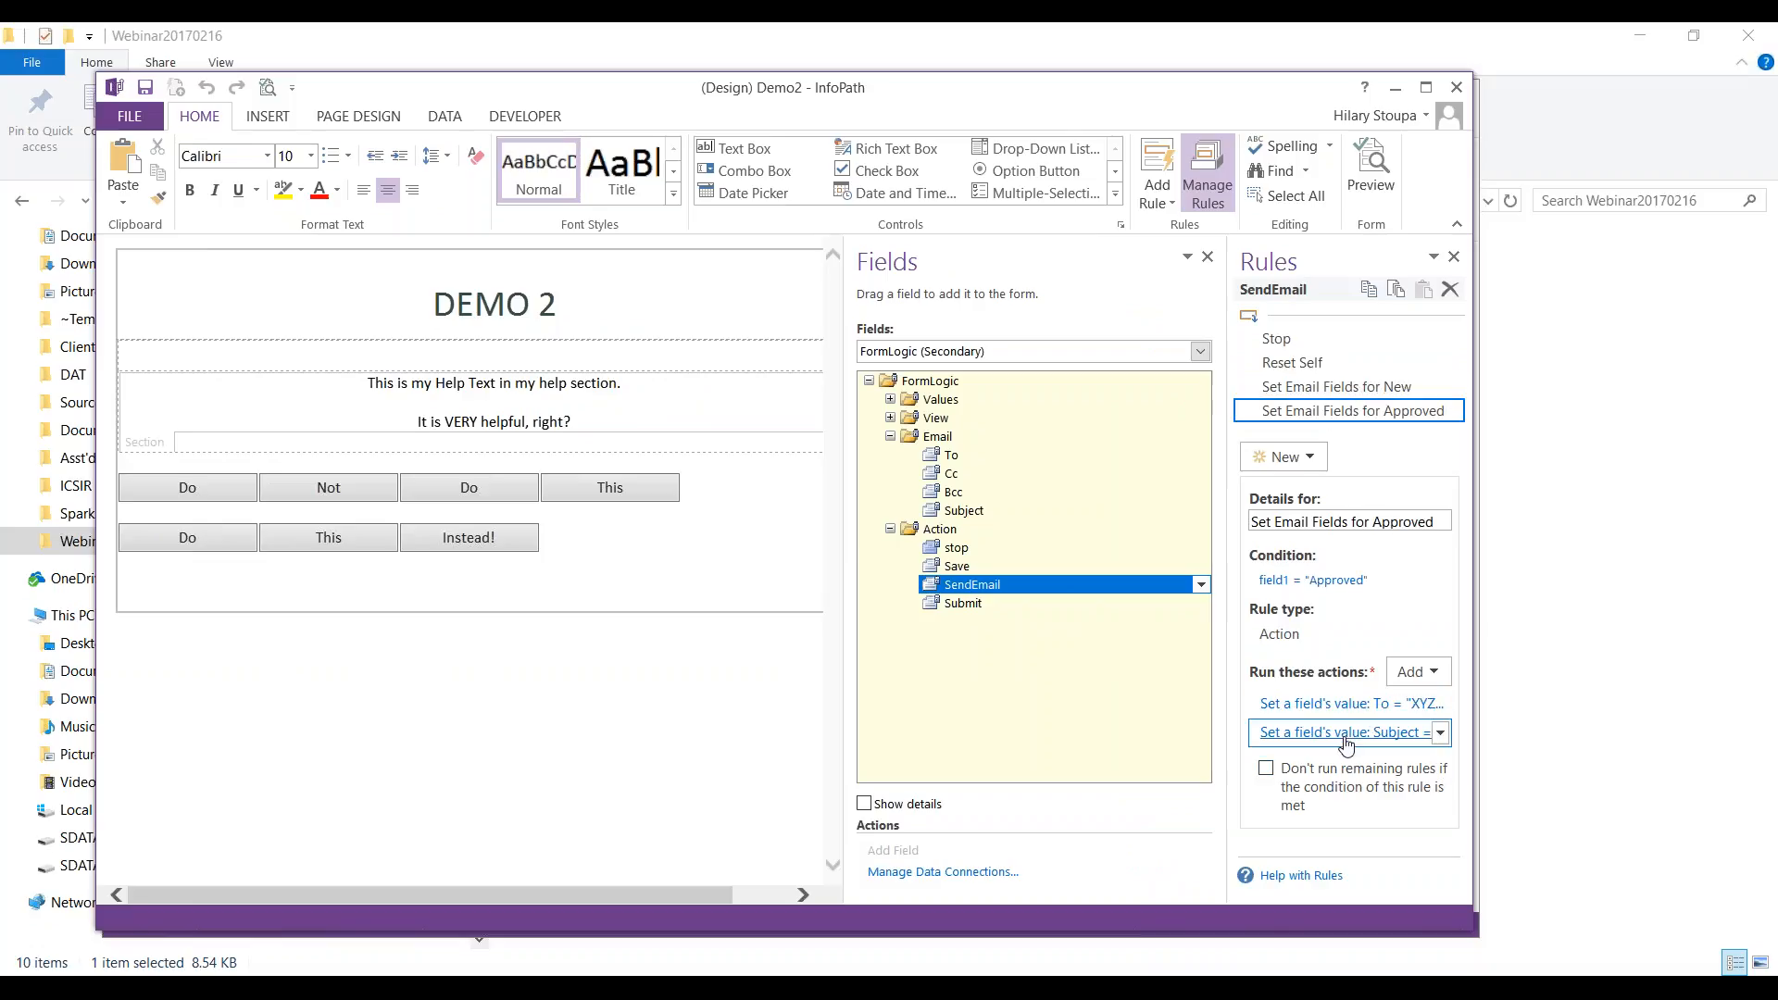
pyautogui.click(1294, 344)
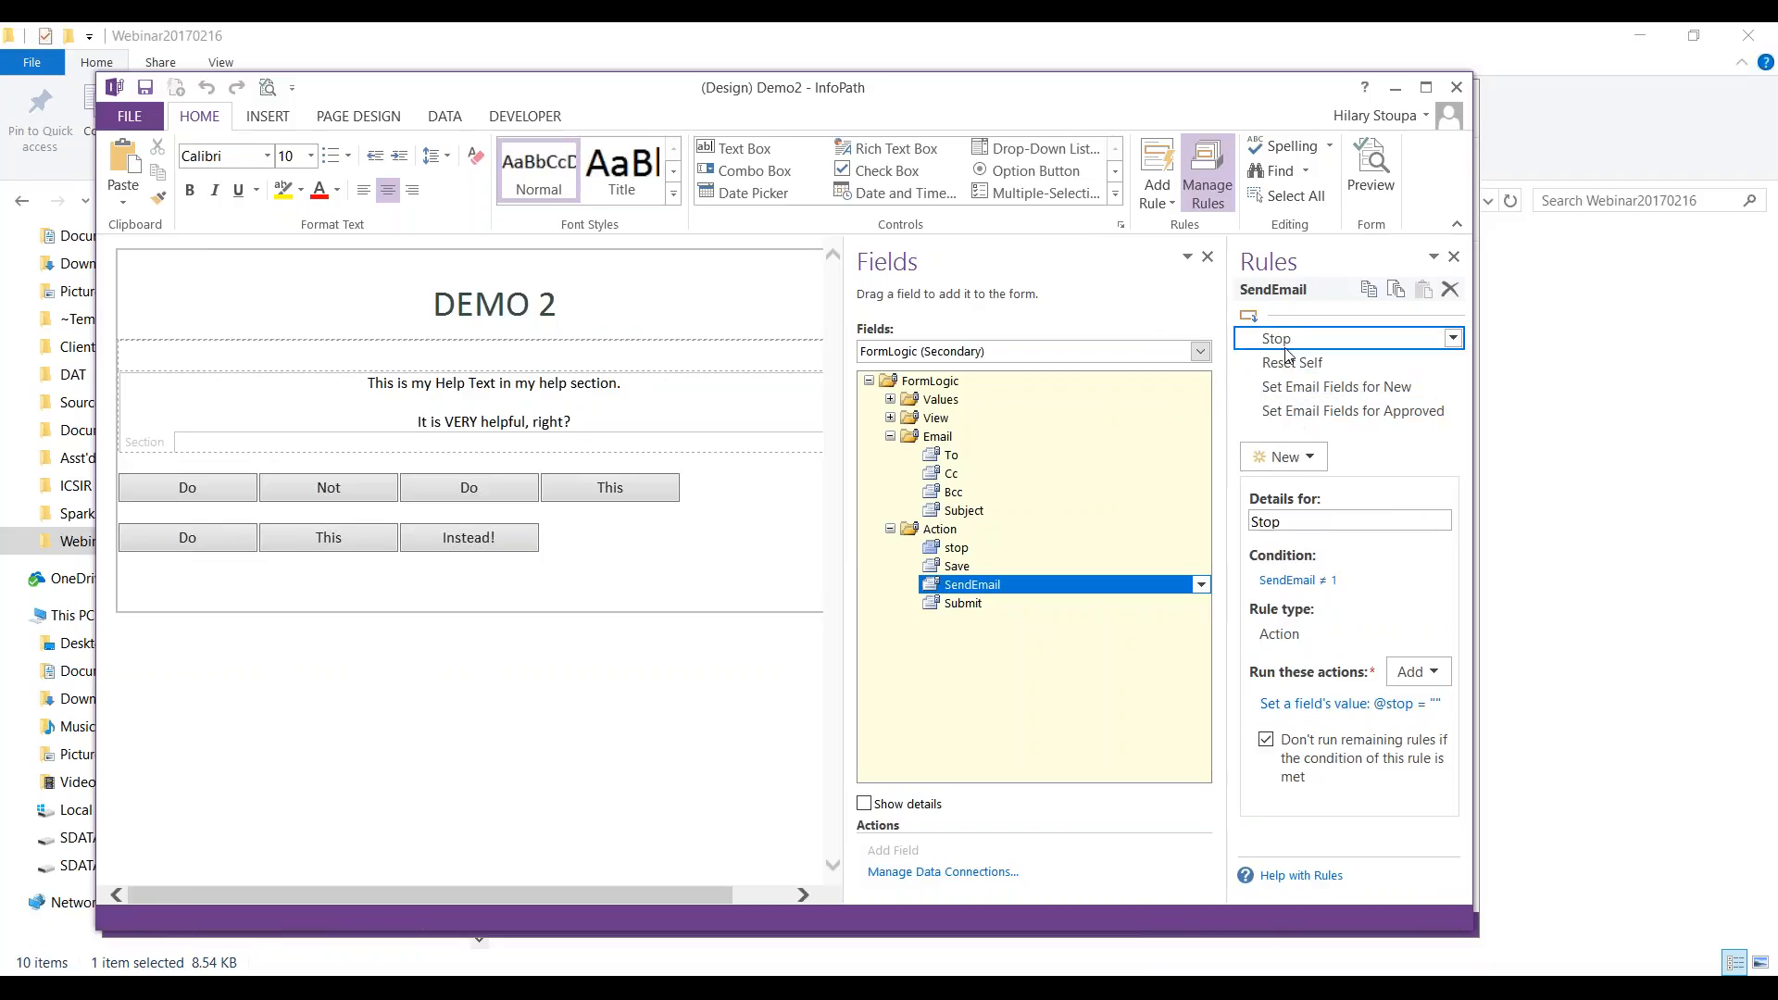
pyautogui.click(1318, 364)
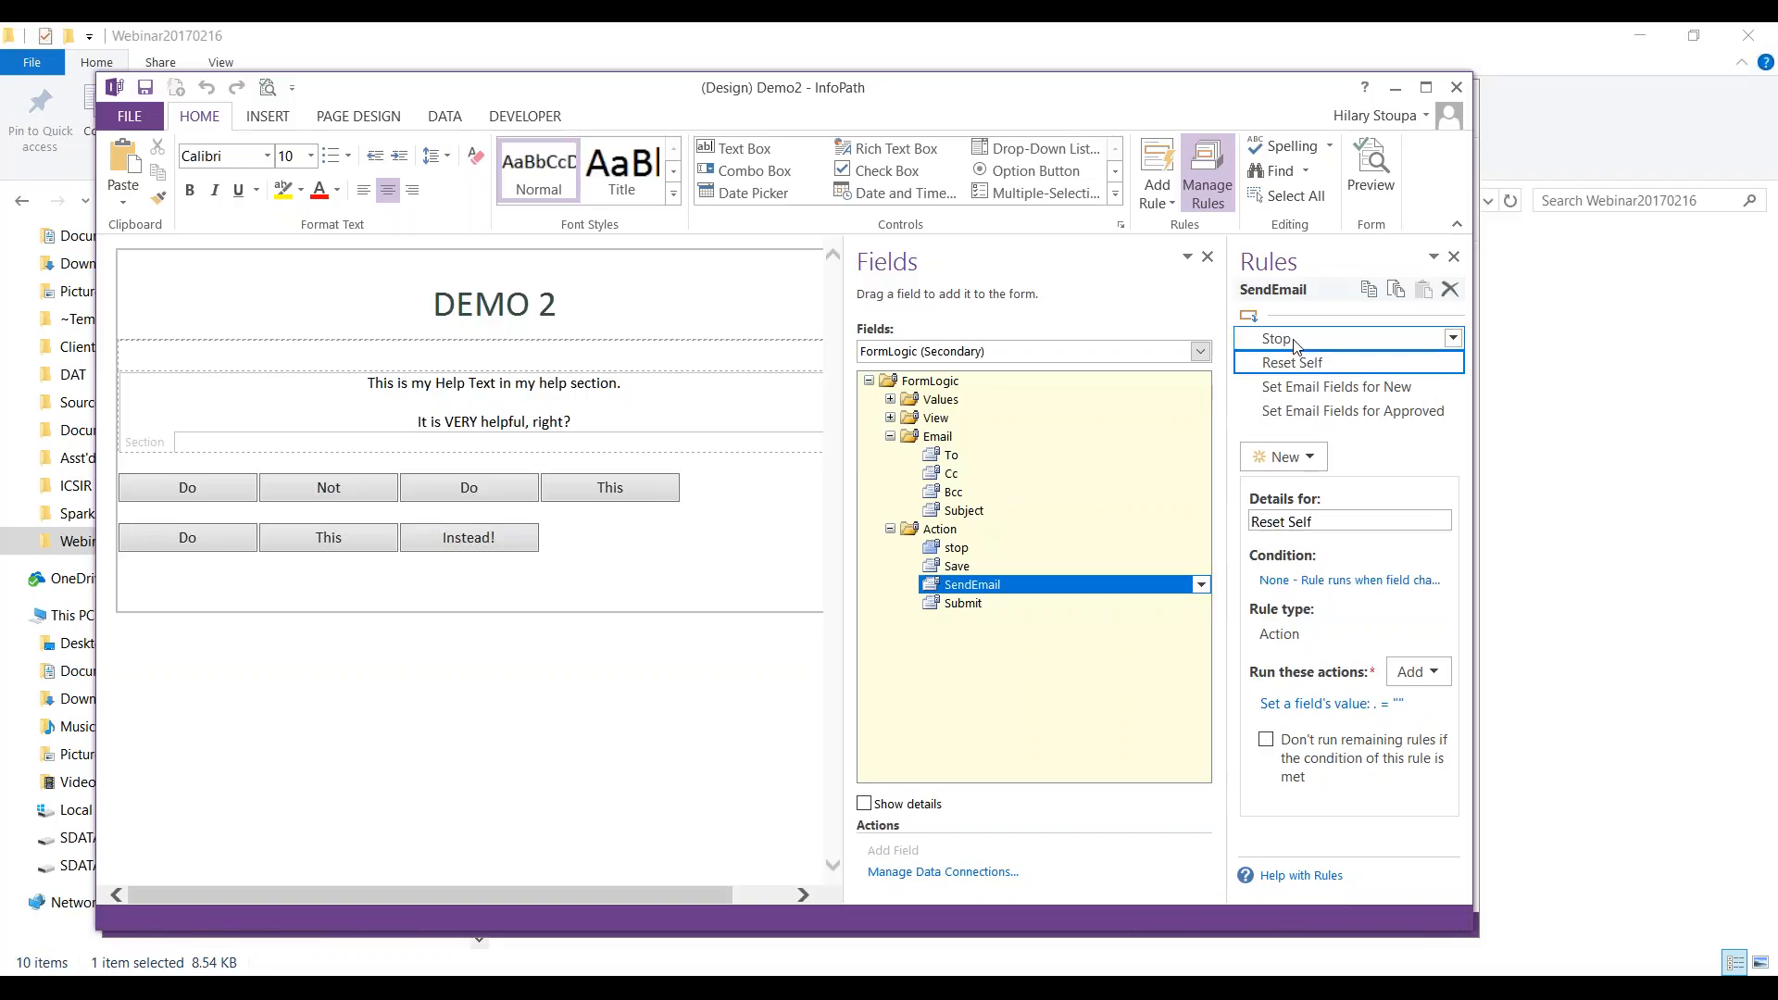
# Step: Examine how SendEmail's Stop rule, with its option to skip remaining rules, works with Reset Self and the email field rules
pyautogui.click(1296, 340)
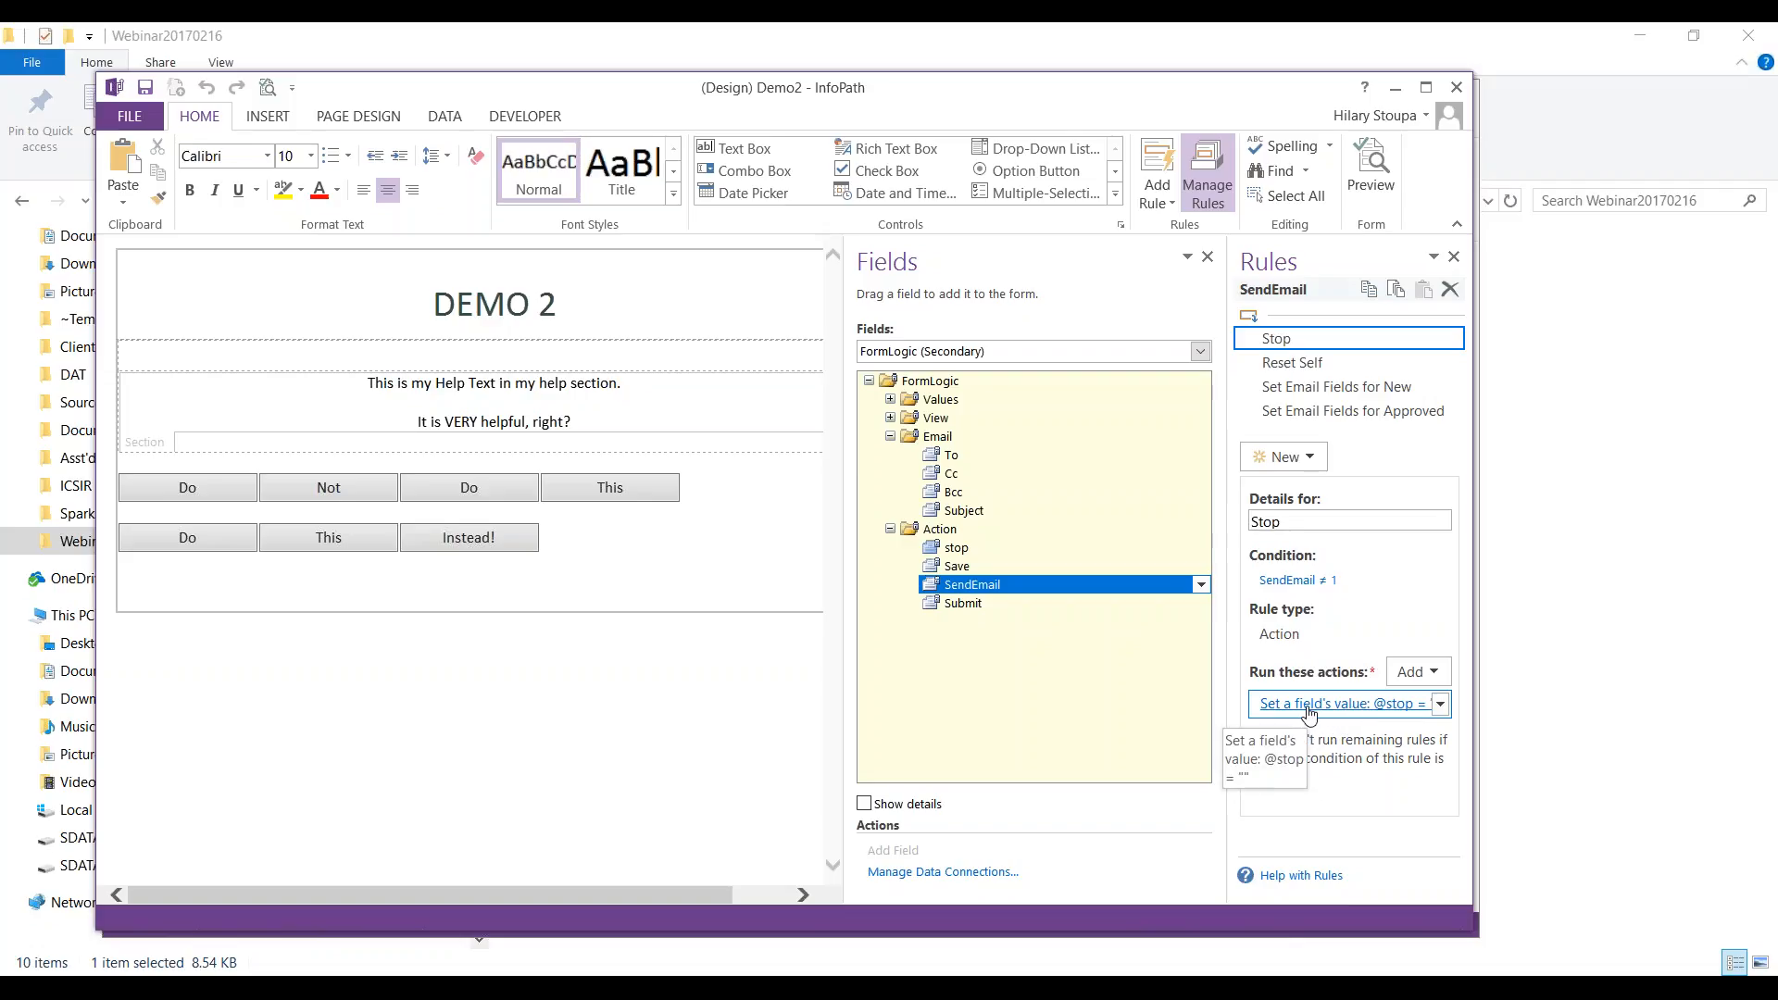
pyautogui.click(1266, 740)
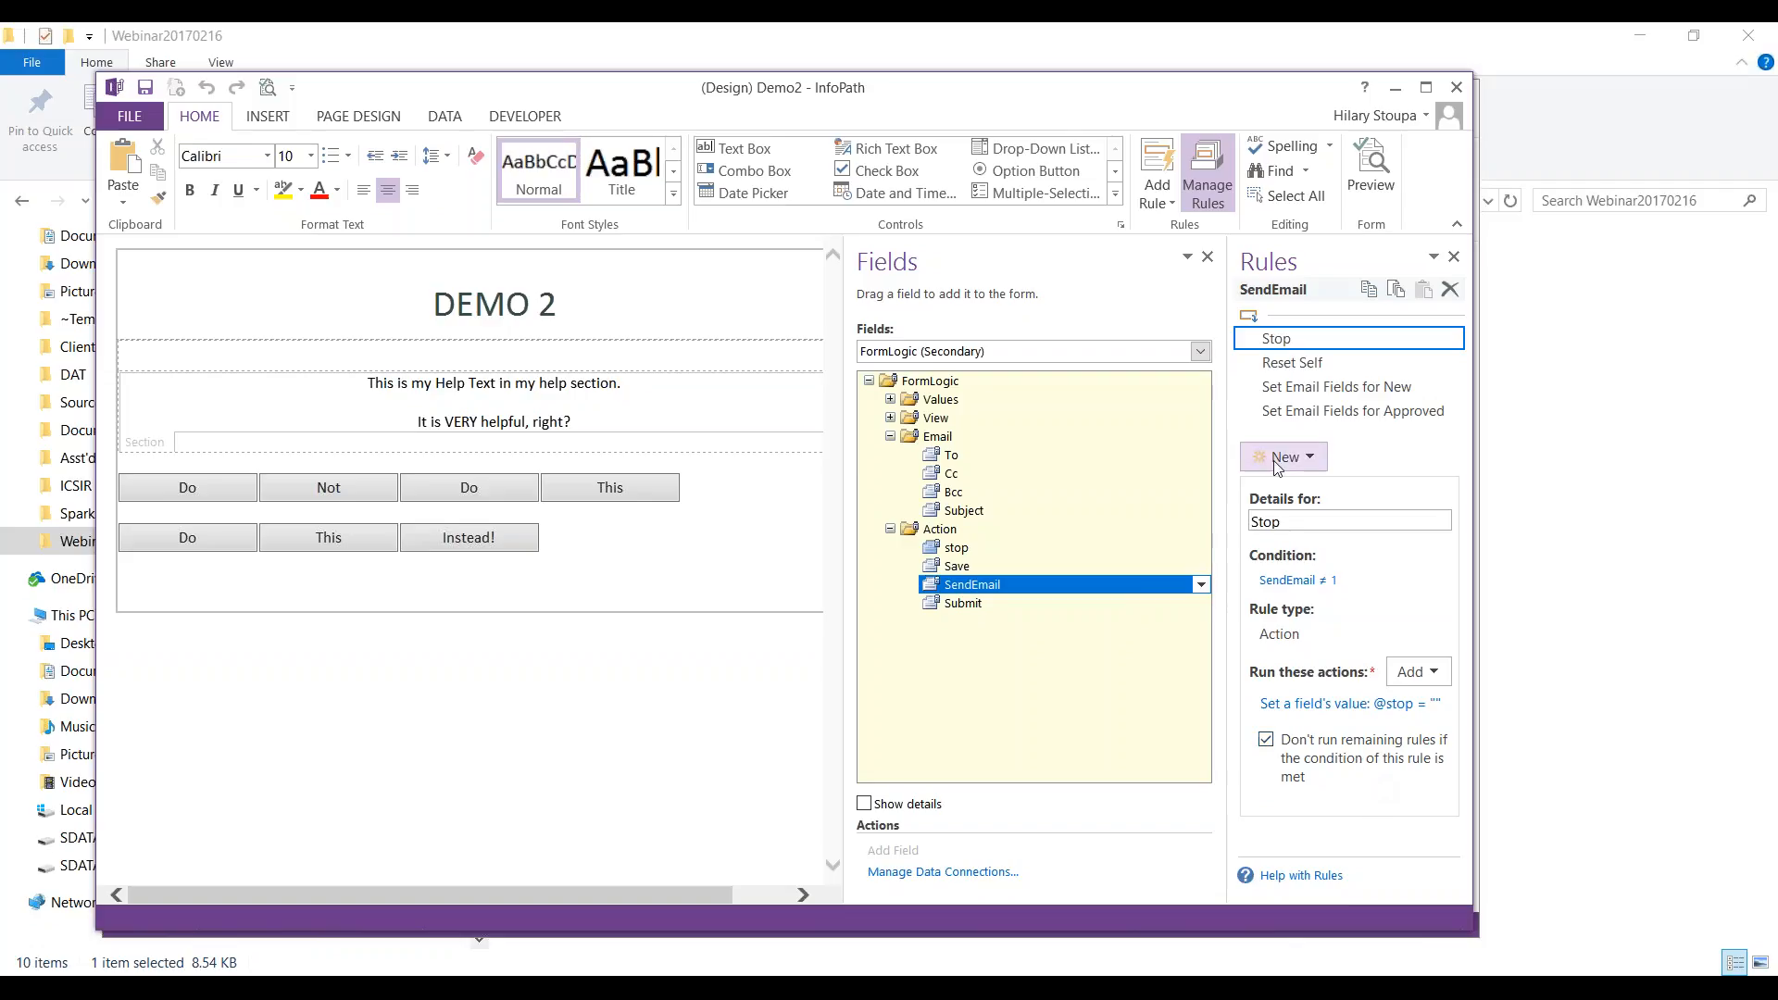
pyautogui.click(1328, 363)
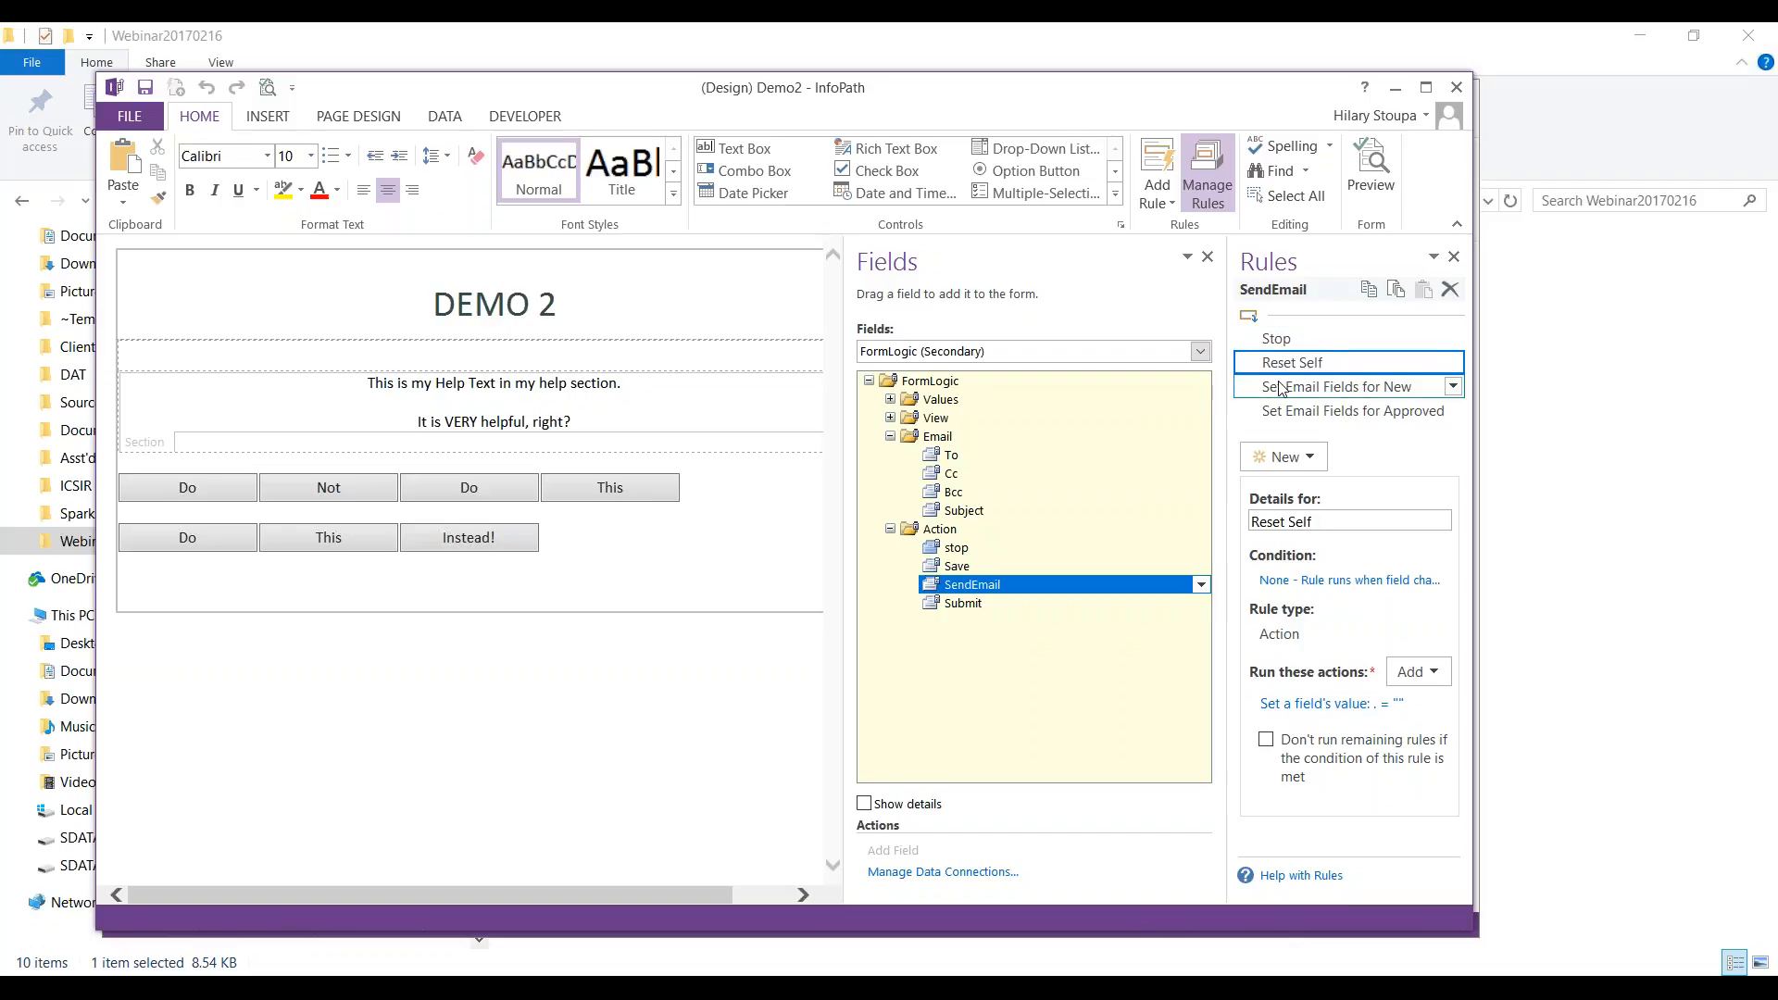
pyautogui.click(1340, 389)
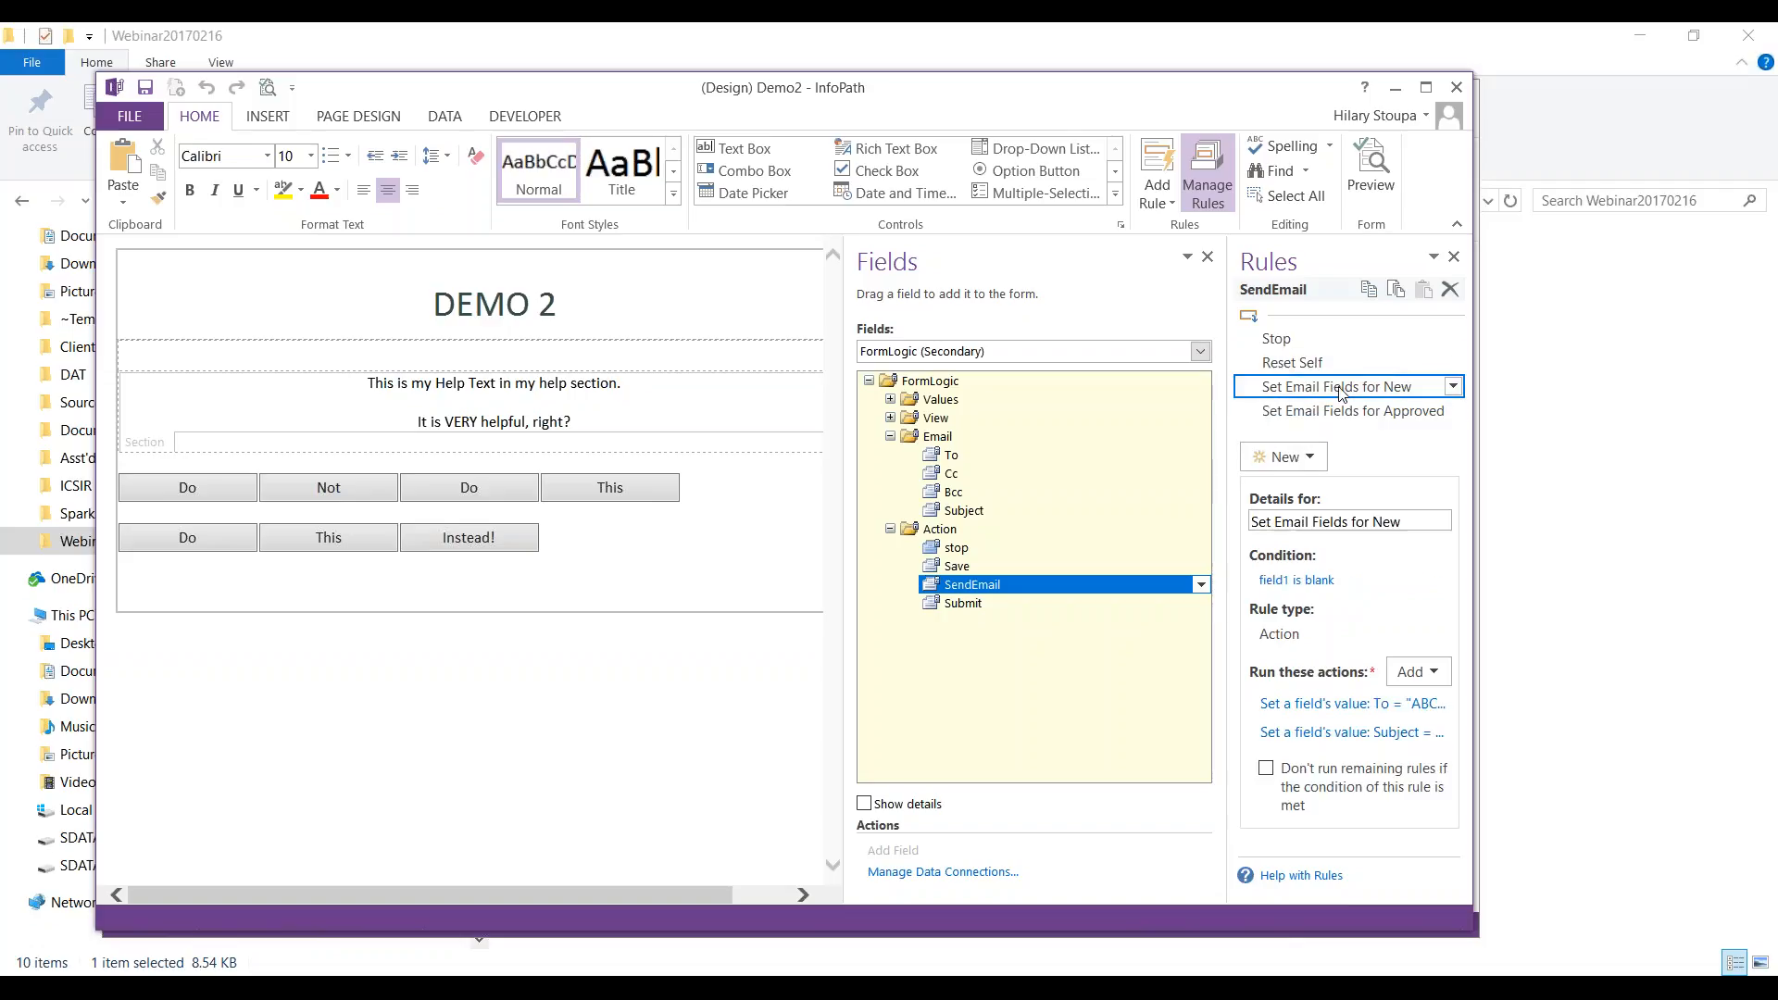
pyautogui.click(1342, 413)
pyautogui.click(1336, 389)
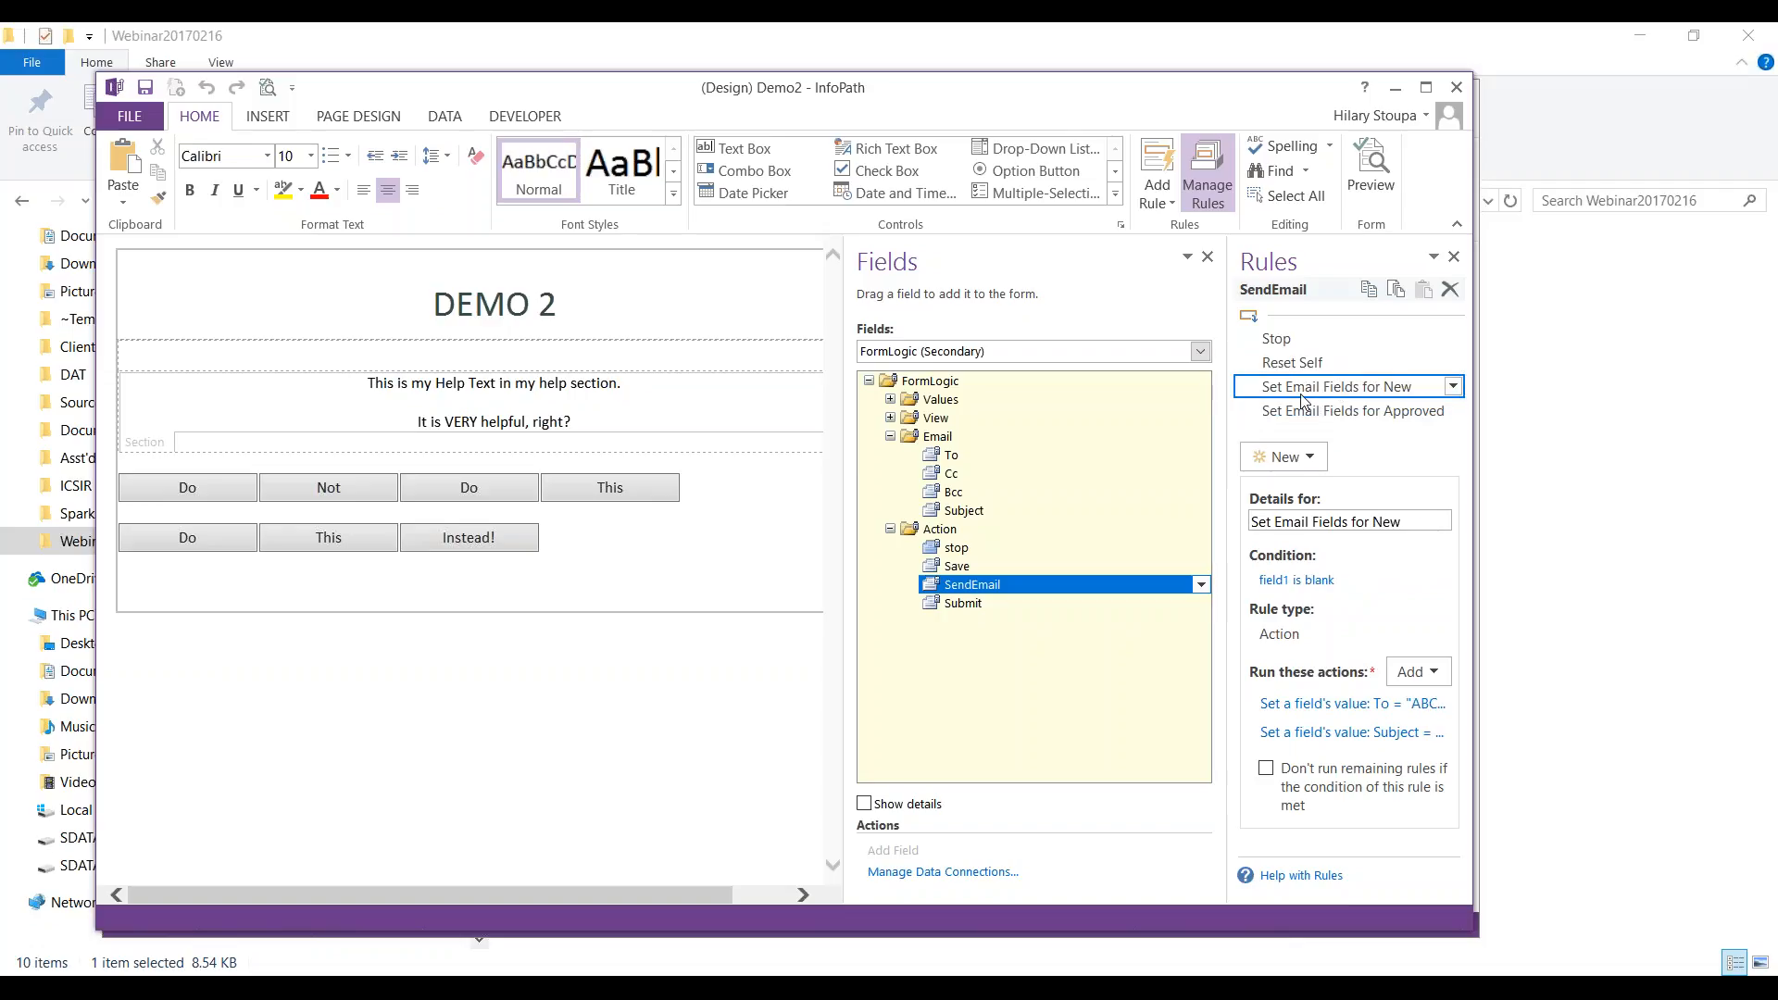
pyautogui.click(1320, 339)
pyautogui.click(1315, 362)
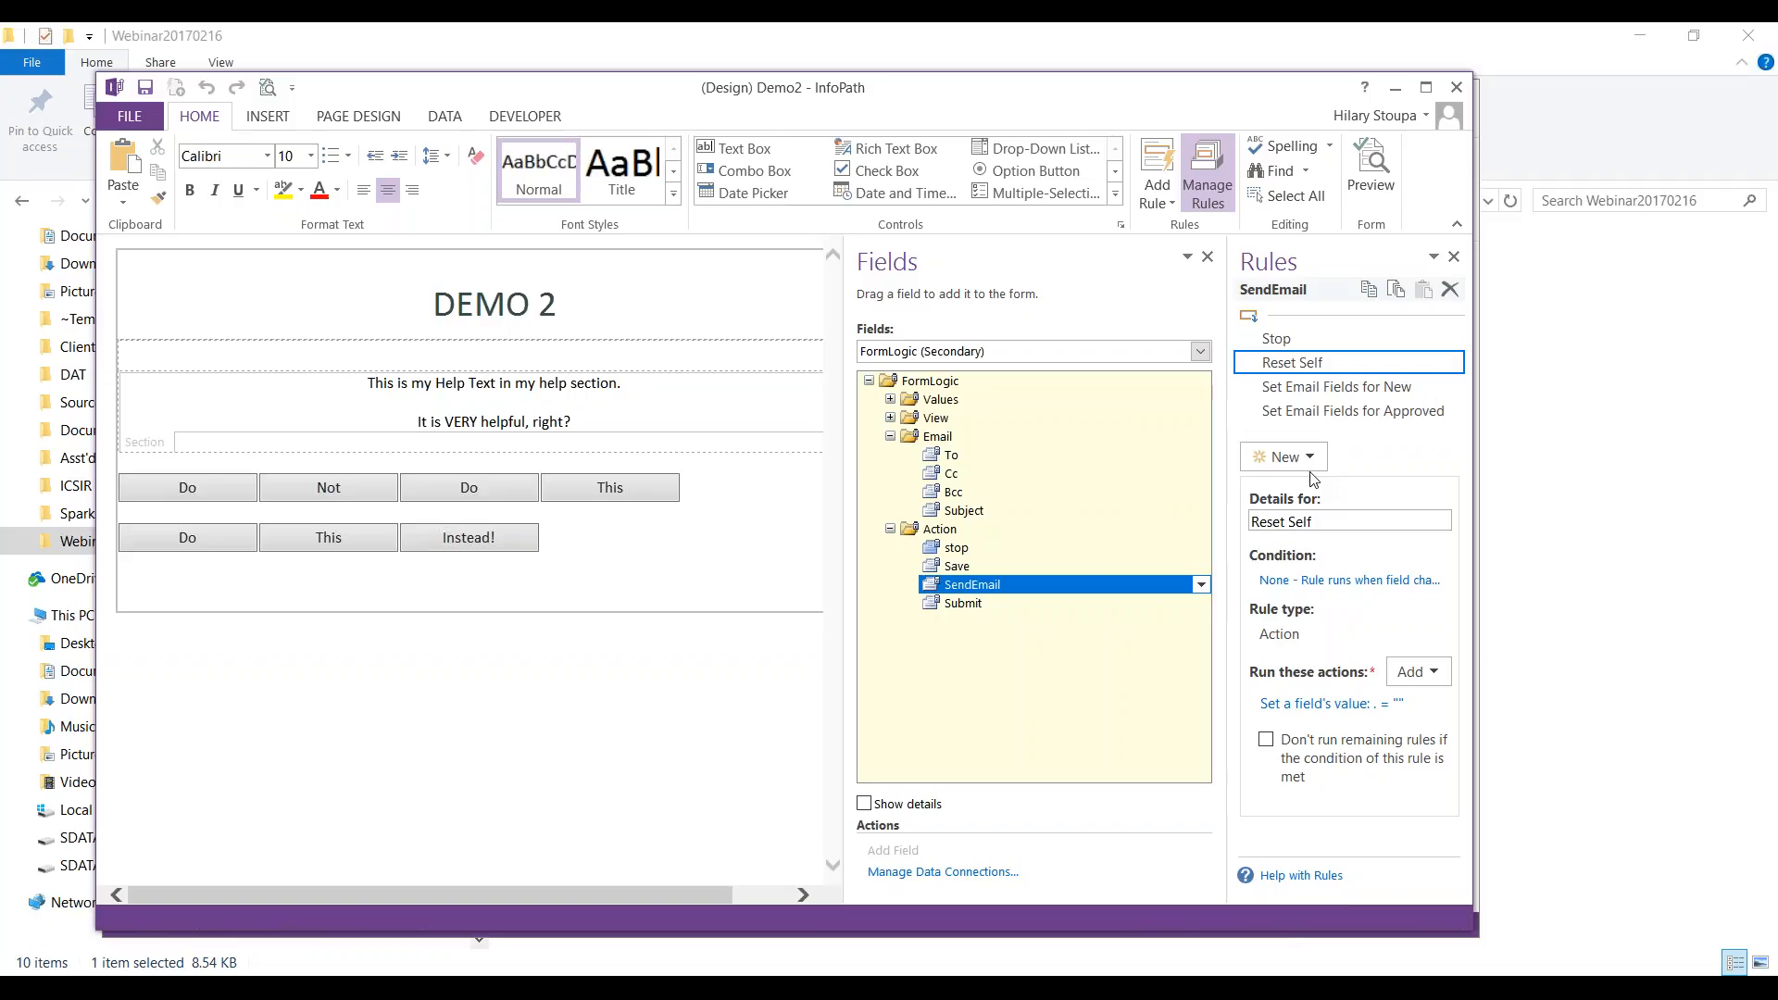
pyautogui.click(1292, 339)
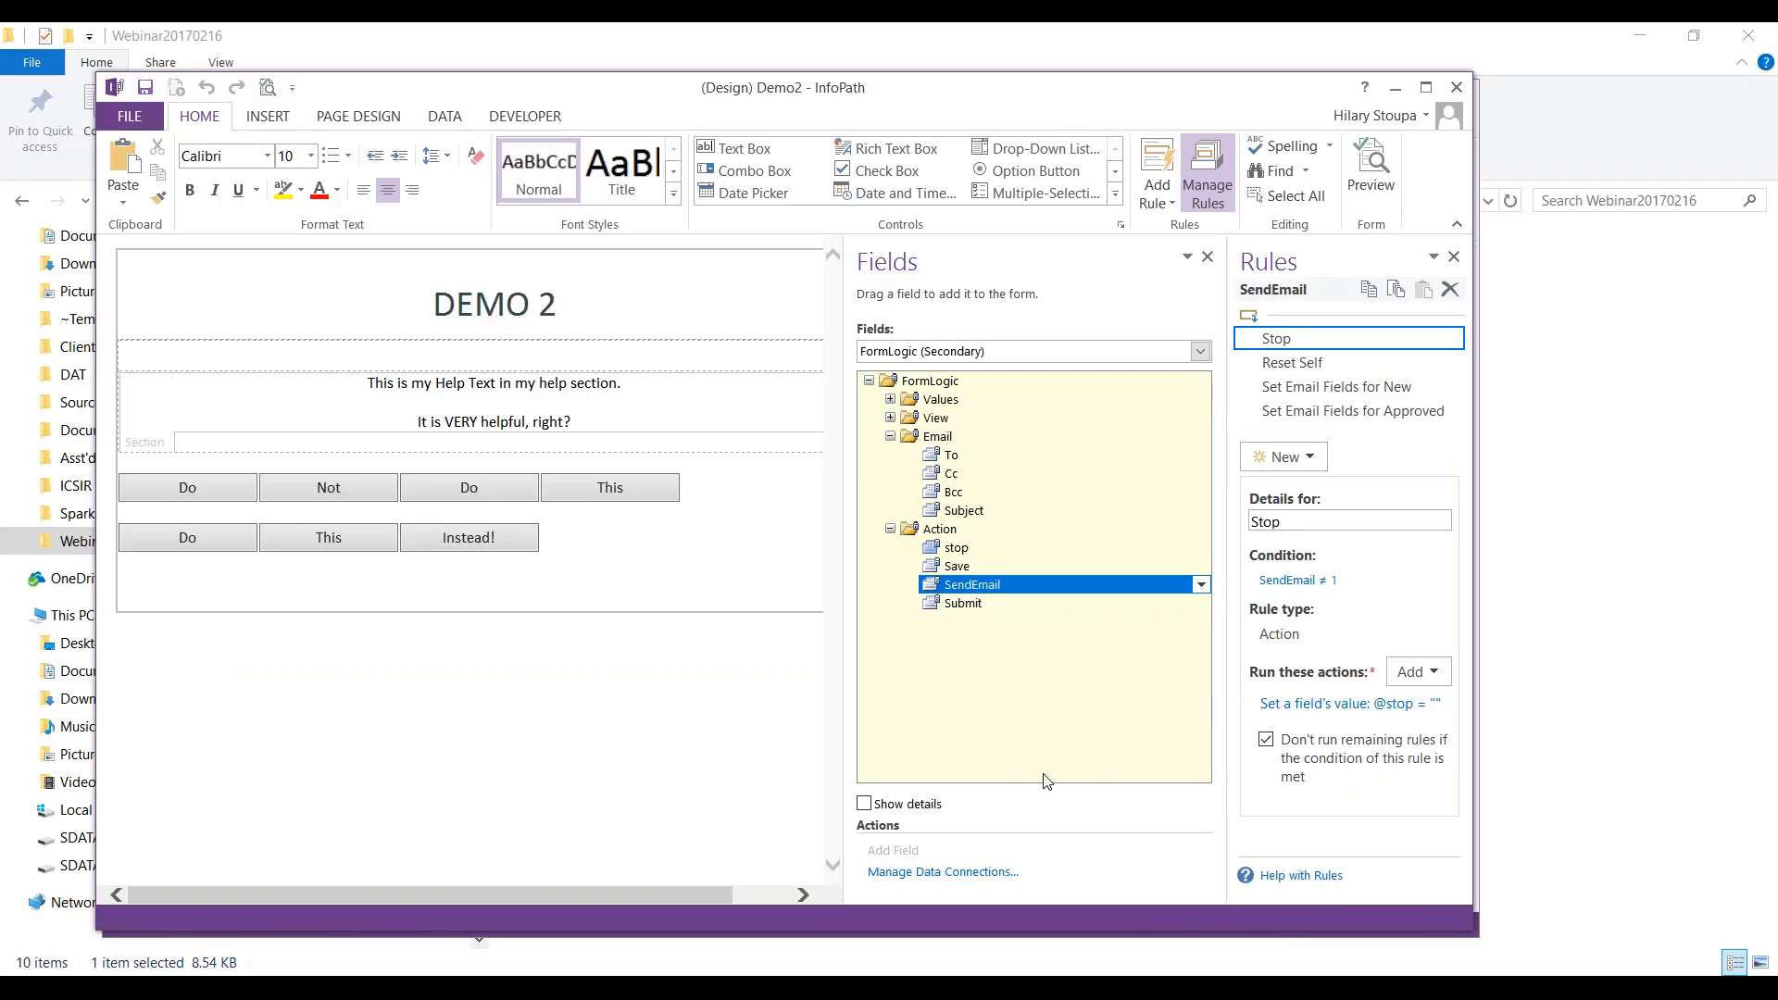
# Step: Compare the conditions and actions of the Set Email Fields for New and Set Email Fields for Approved rules
pyautogui.click(1310, 389)
pyautogui.click(1345, 411)
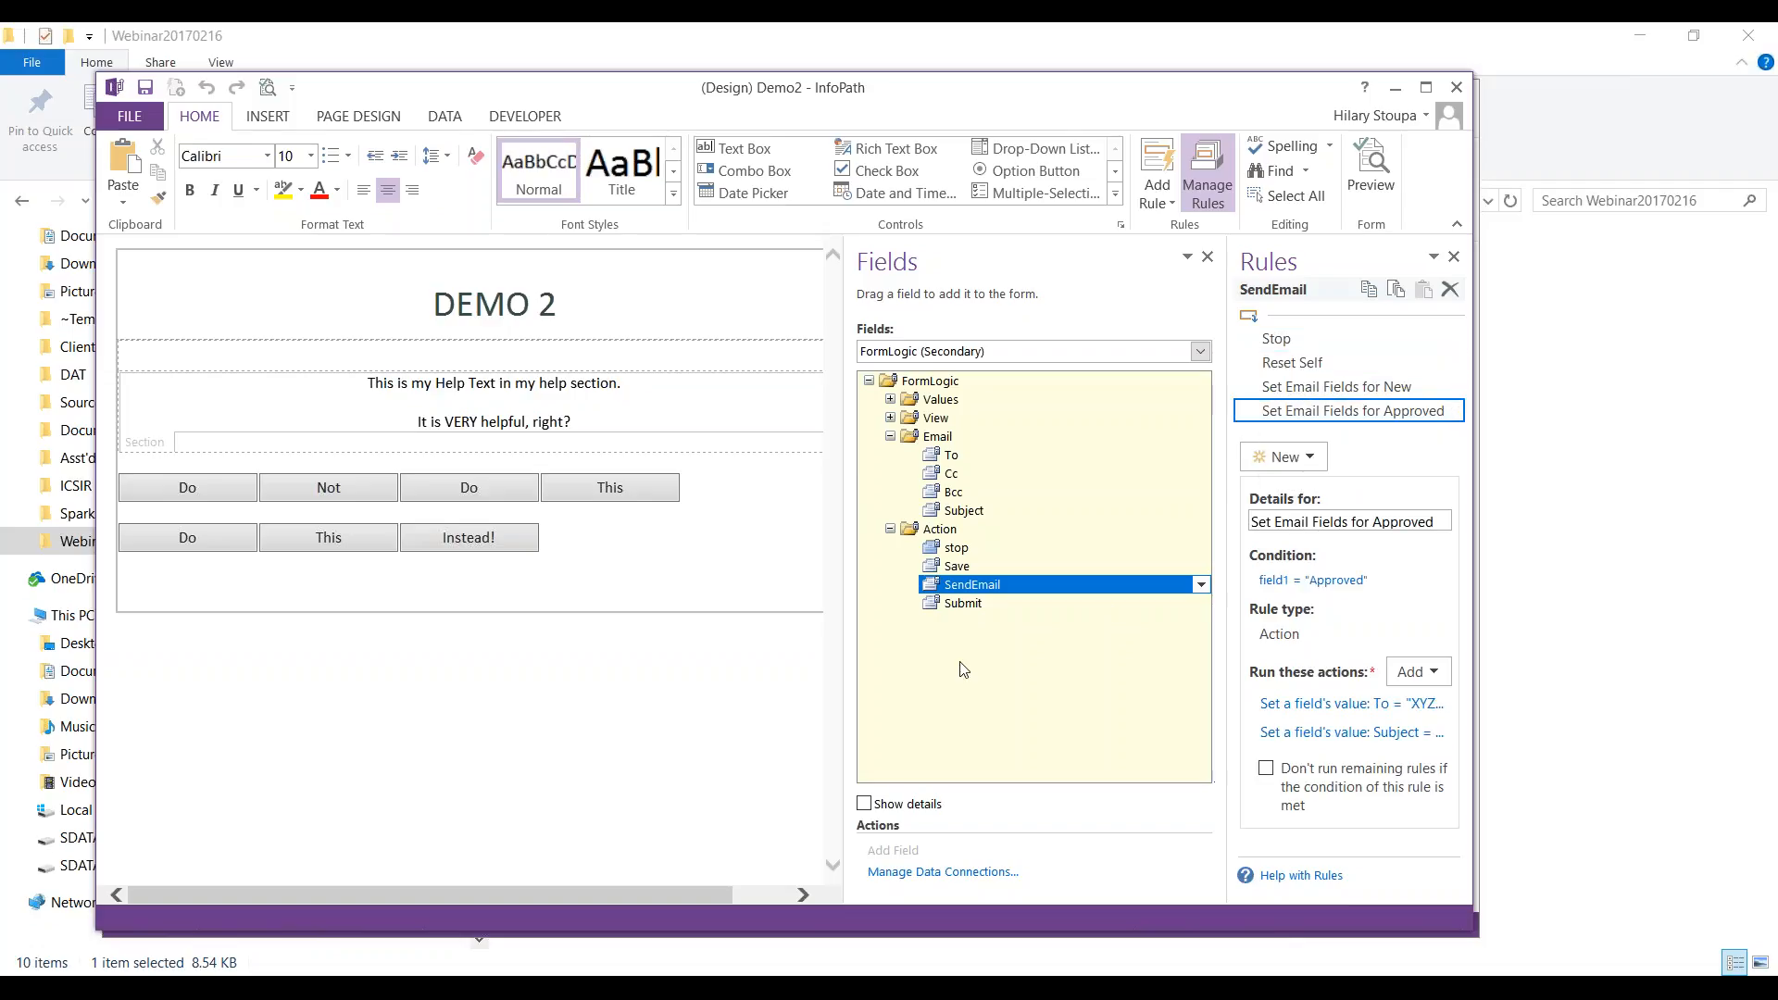
pyautogui.click(1334, 387)
pyautogui.click(1333, 405)
# Step: Display the rules of the help picture button beside the help section
pyautogui.moveTo(541, 898); pyautogui.dragTo(555, 898)
pyautogui.click(781, 355)
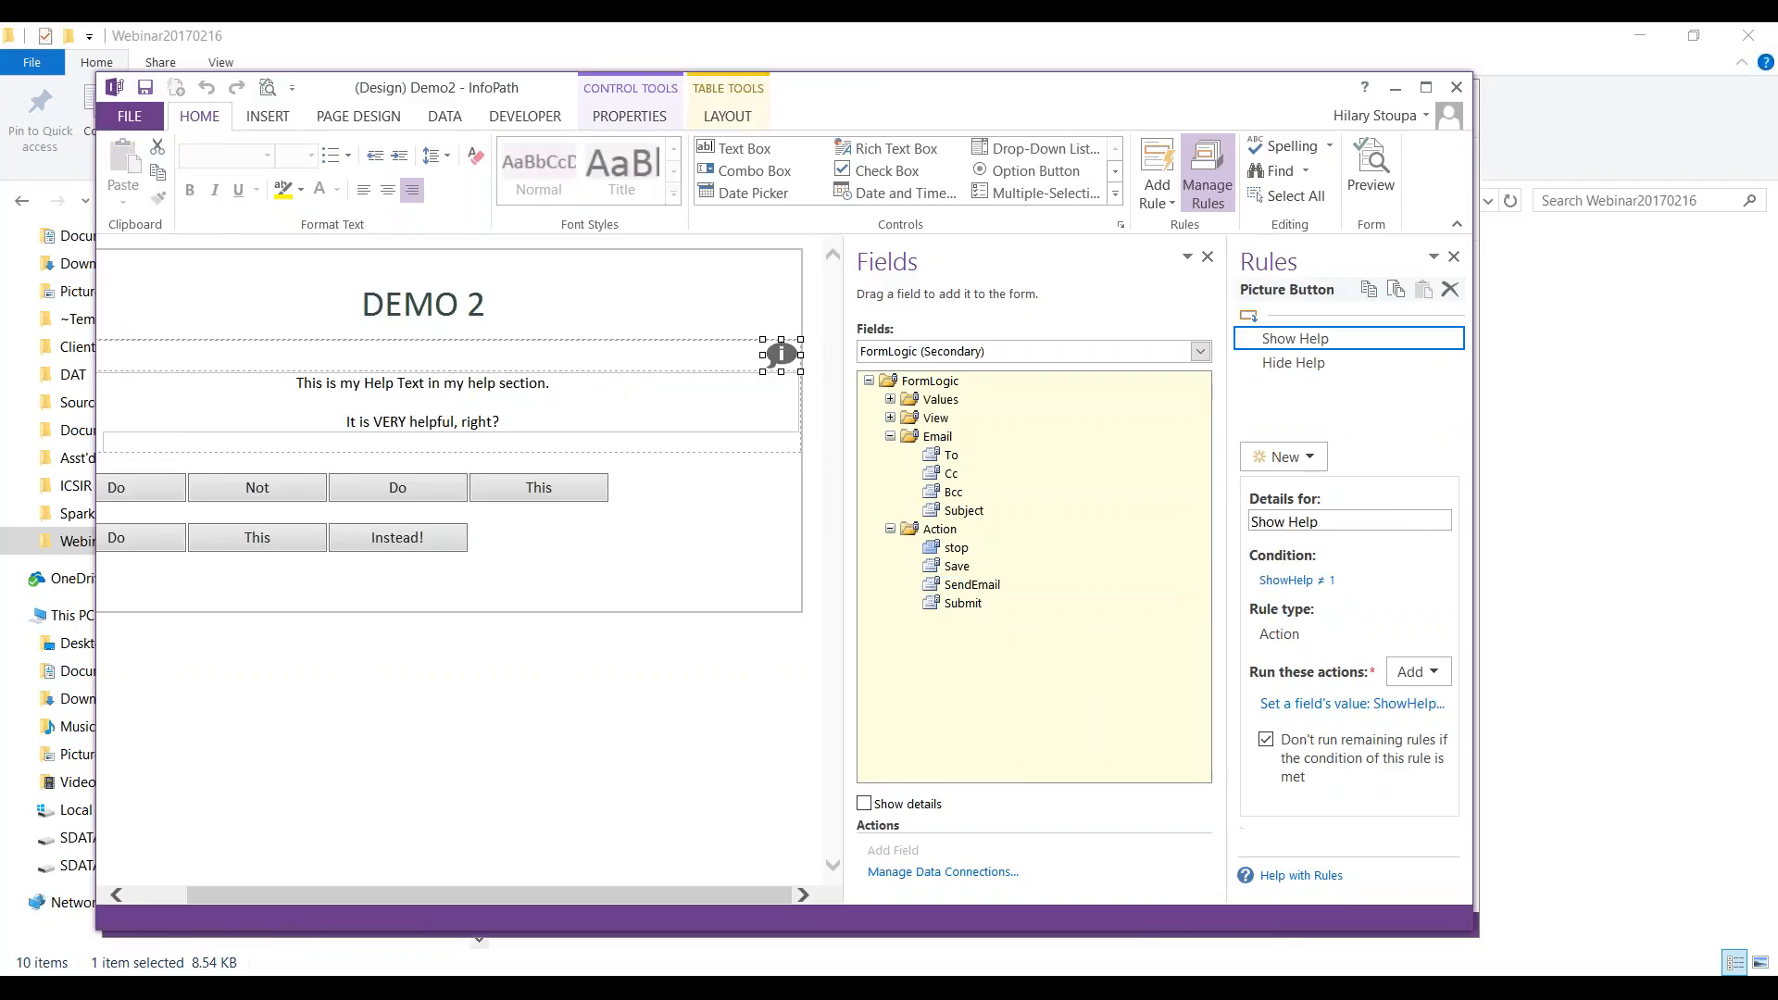
# Step: Expand the View group of the FormLogic data source to show its fields
pyautogui.moveTo(937, 436); pyautogui.dragTo(889, 414)
pyautogui.click(890, 418)
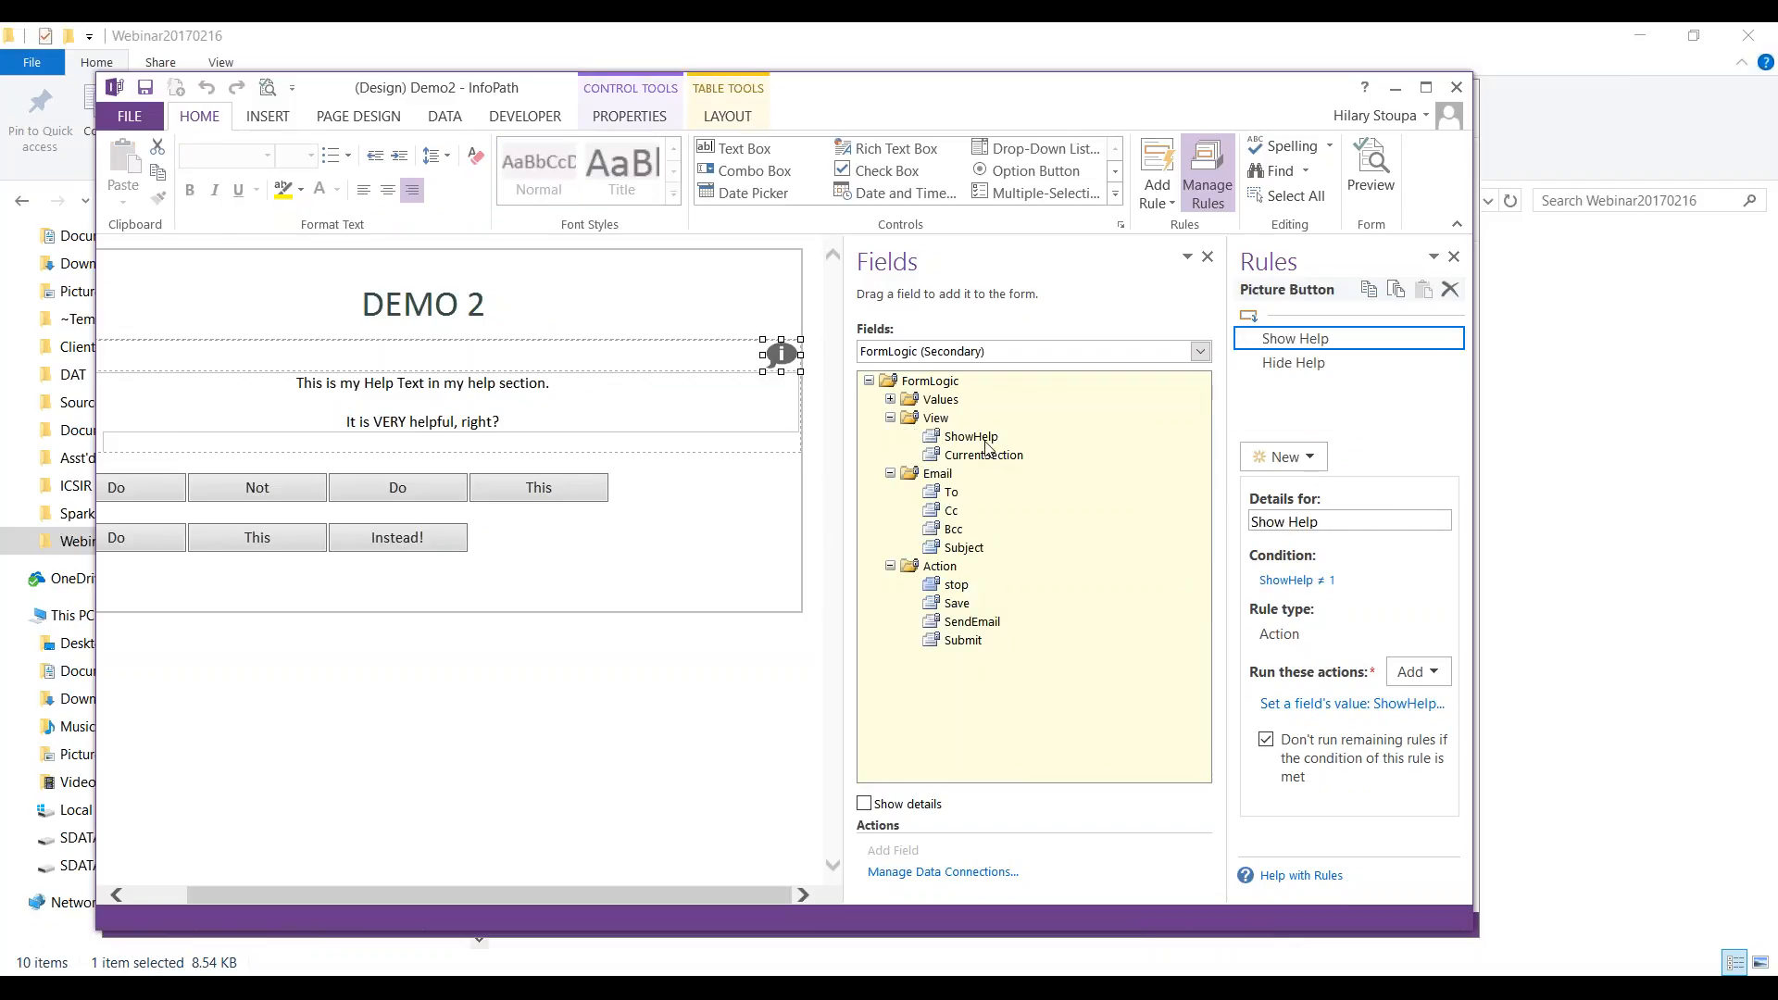
pyautogui.moveTo(473, 894); pyautogui.dragTo(392, 894)
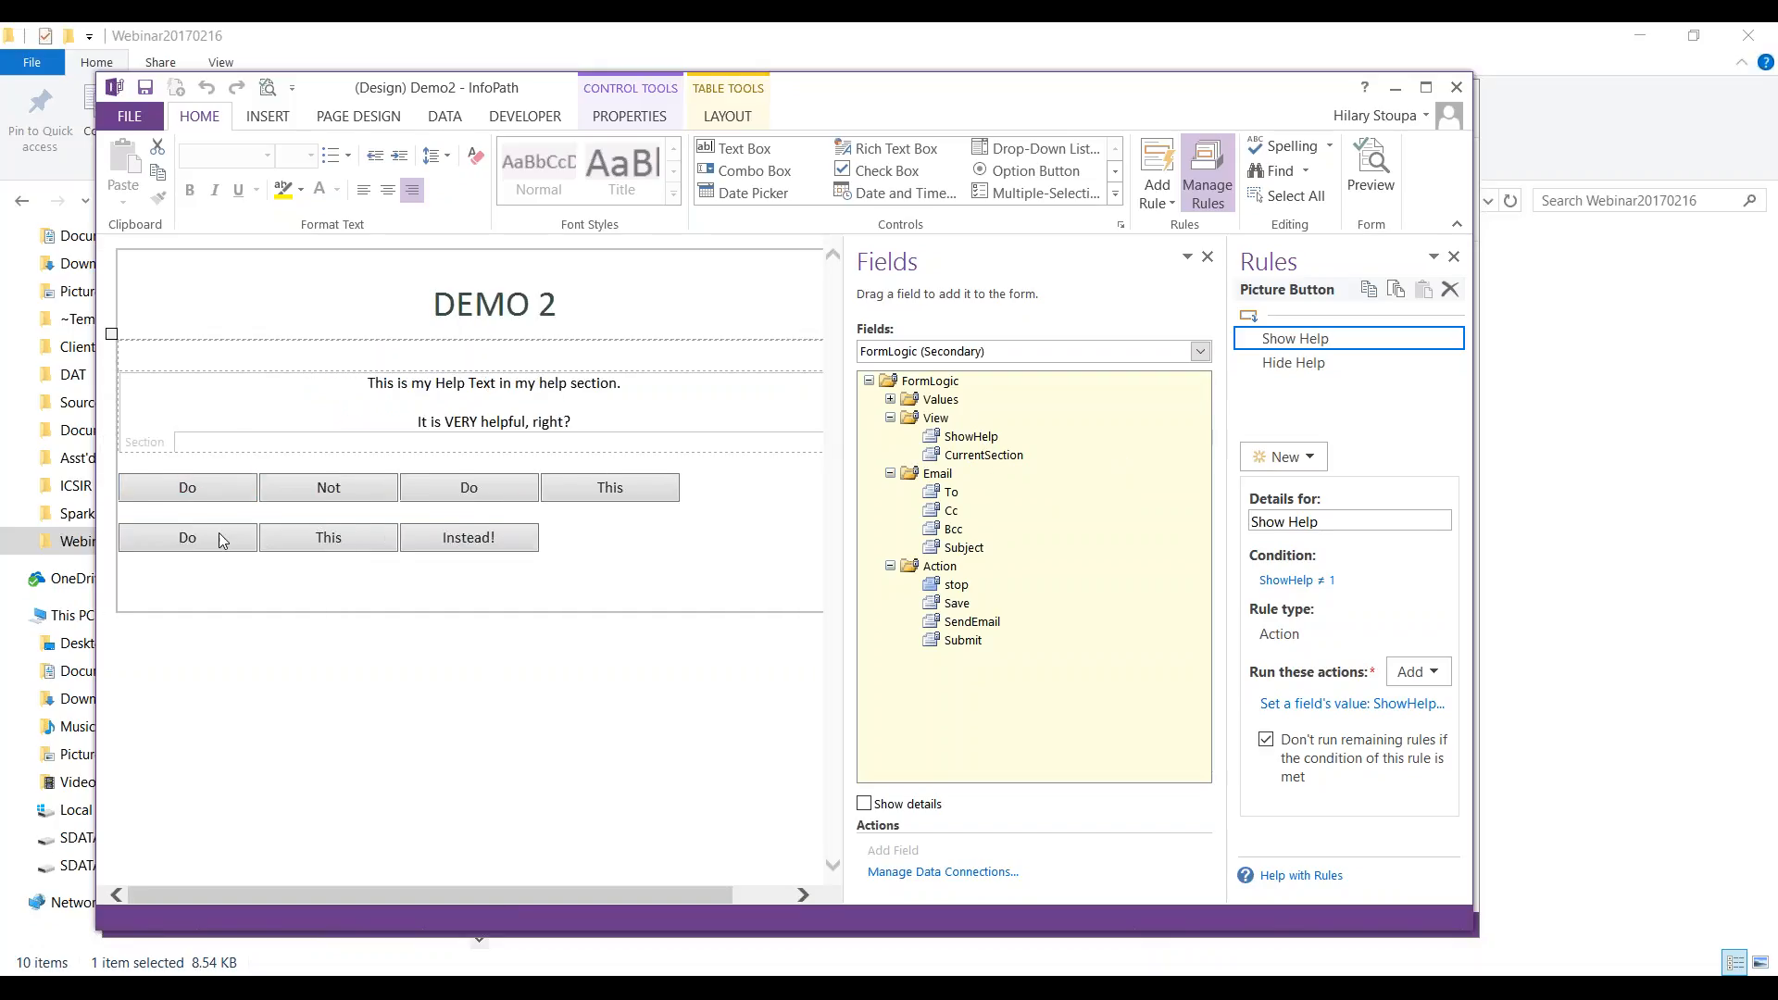
# Step: Preview the form, show and hide the help section with its info picture button, and close the preview
pyautogui.click(720, 345)
pyautogui.click(1371, 166)
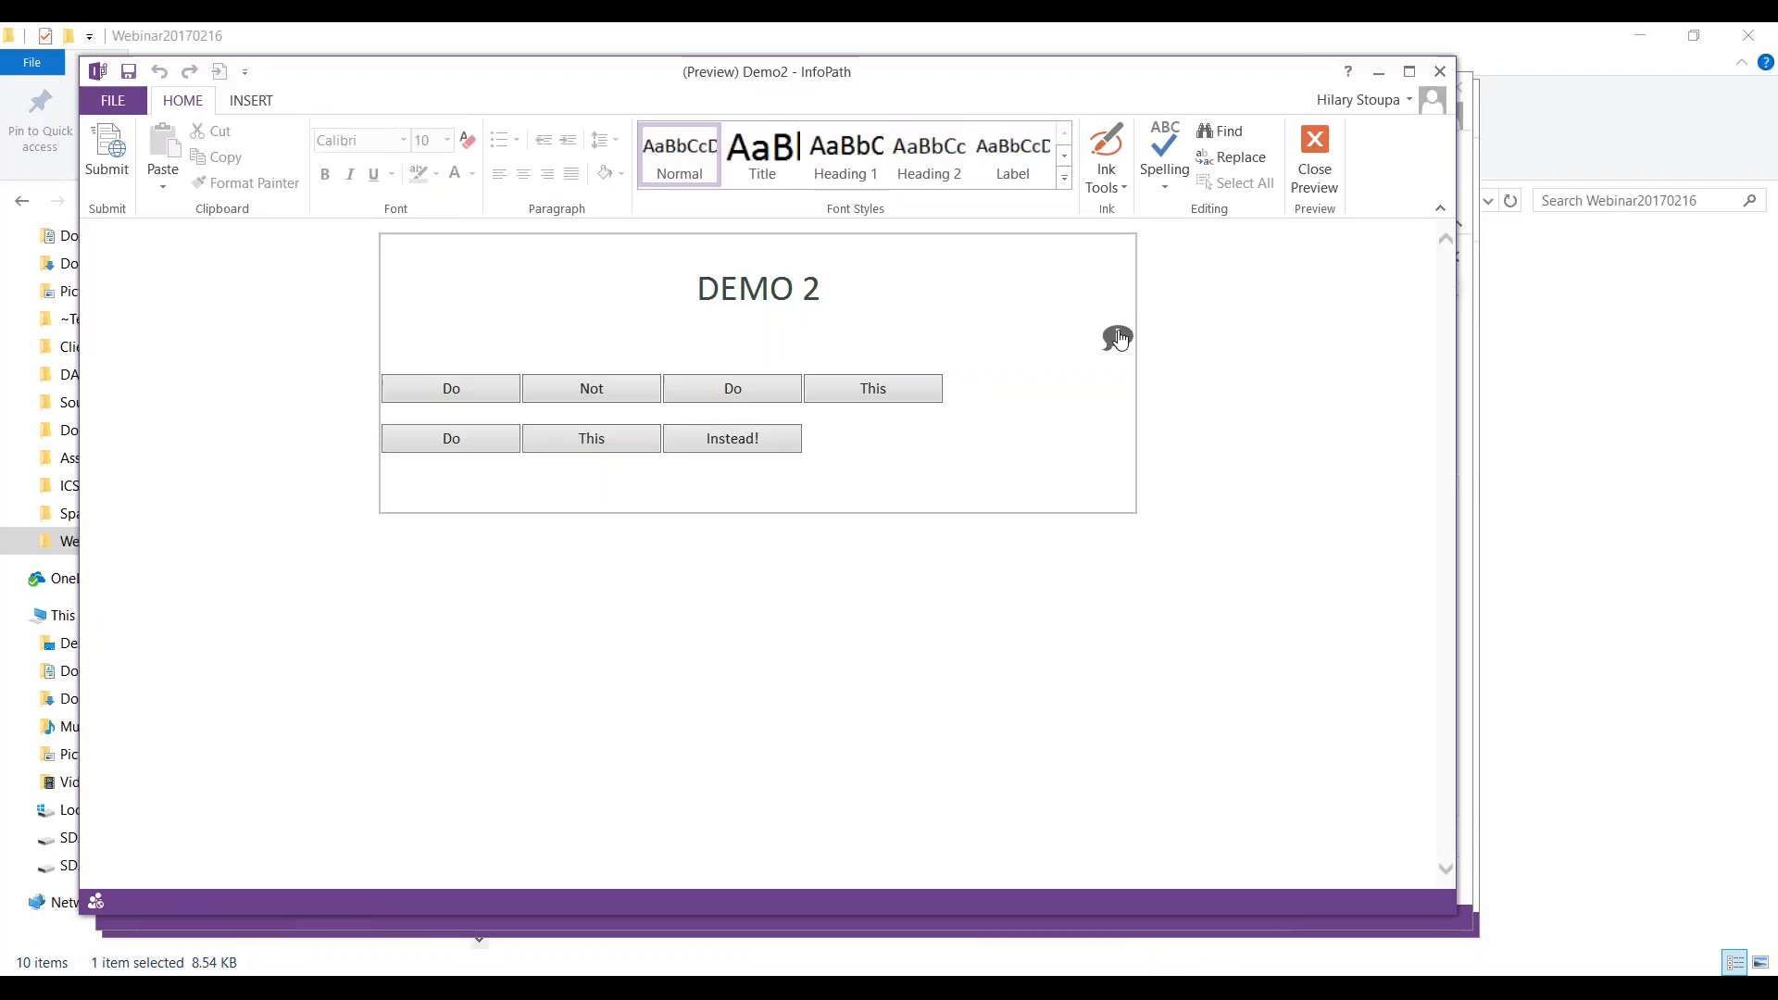
pyautogui.click(1119, 338)
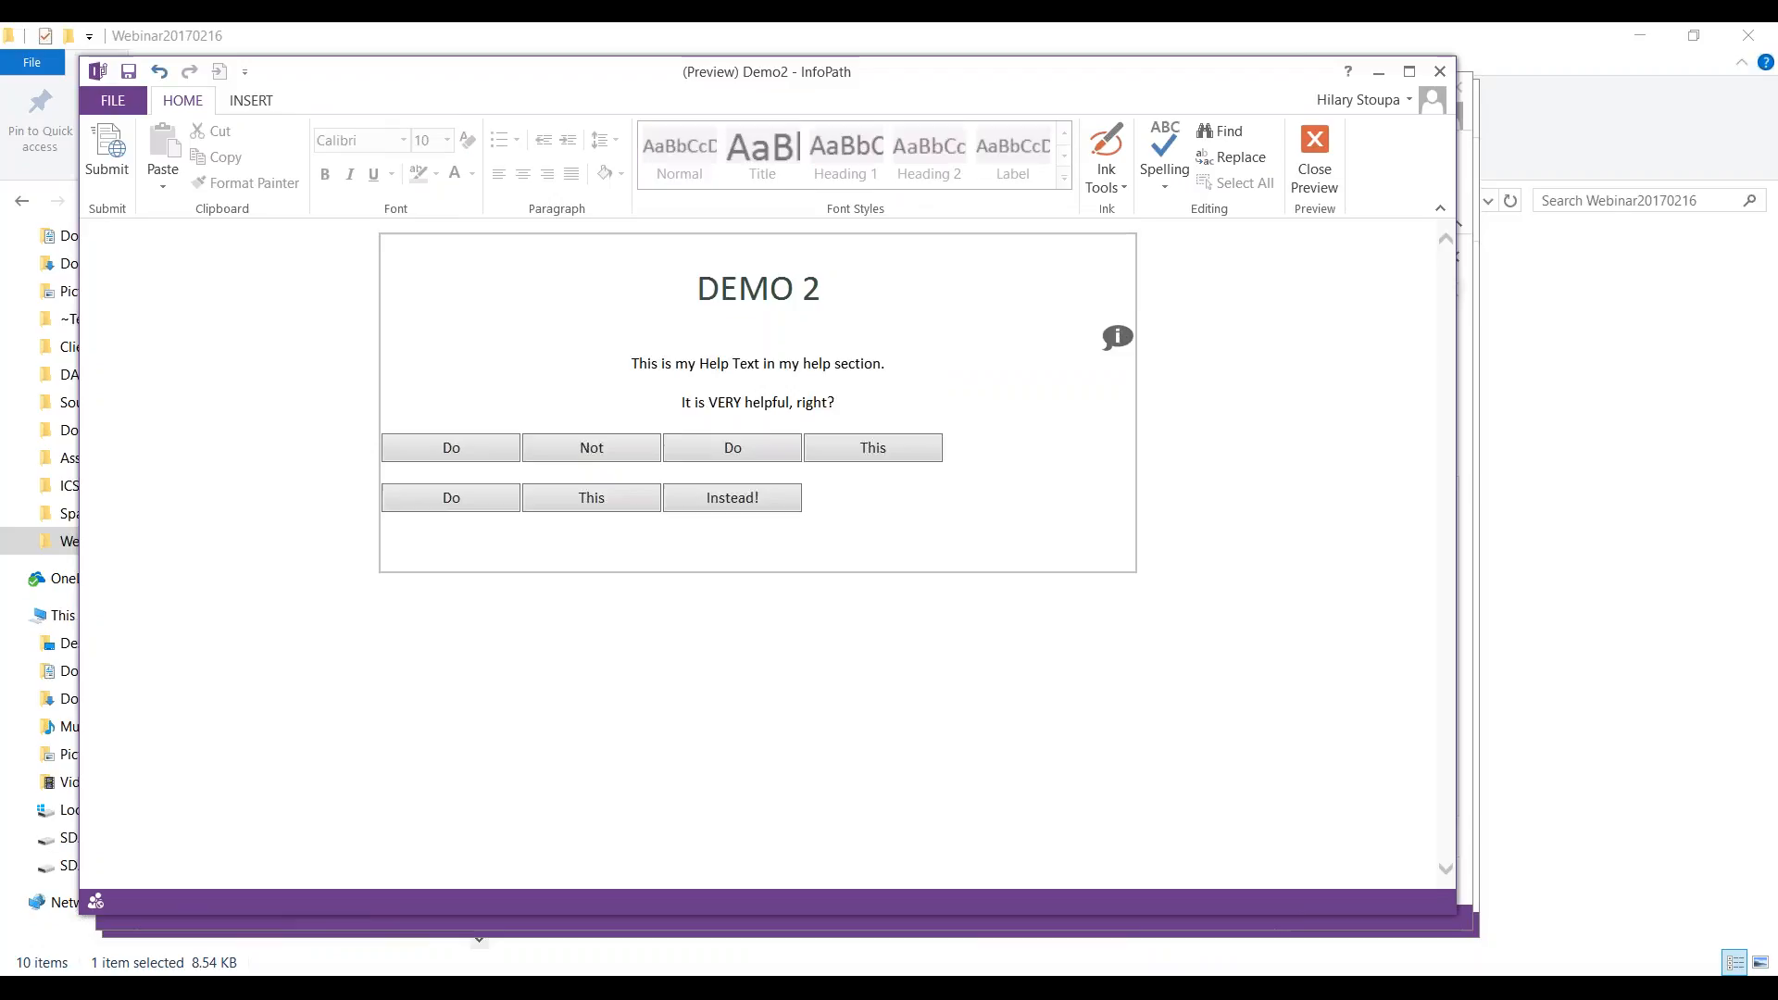
pyautogui.click(1118, 337)
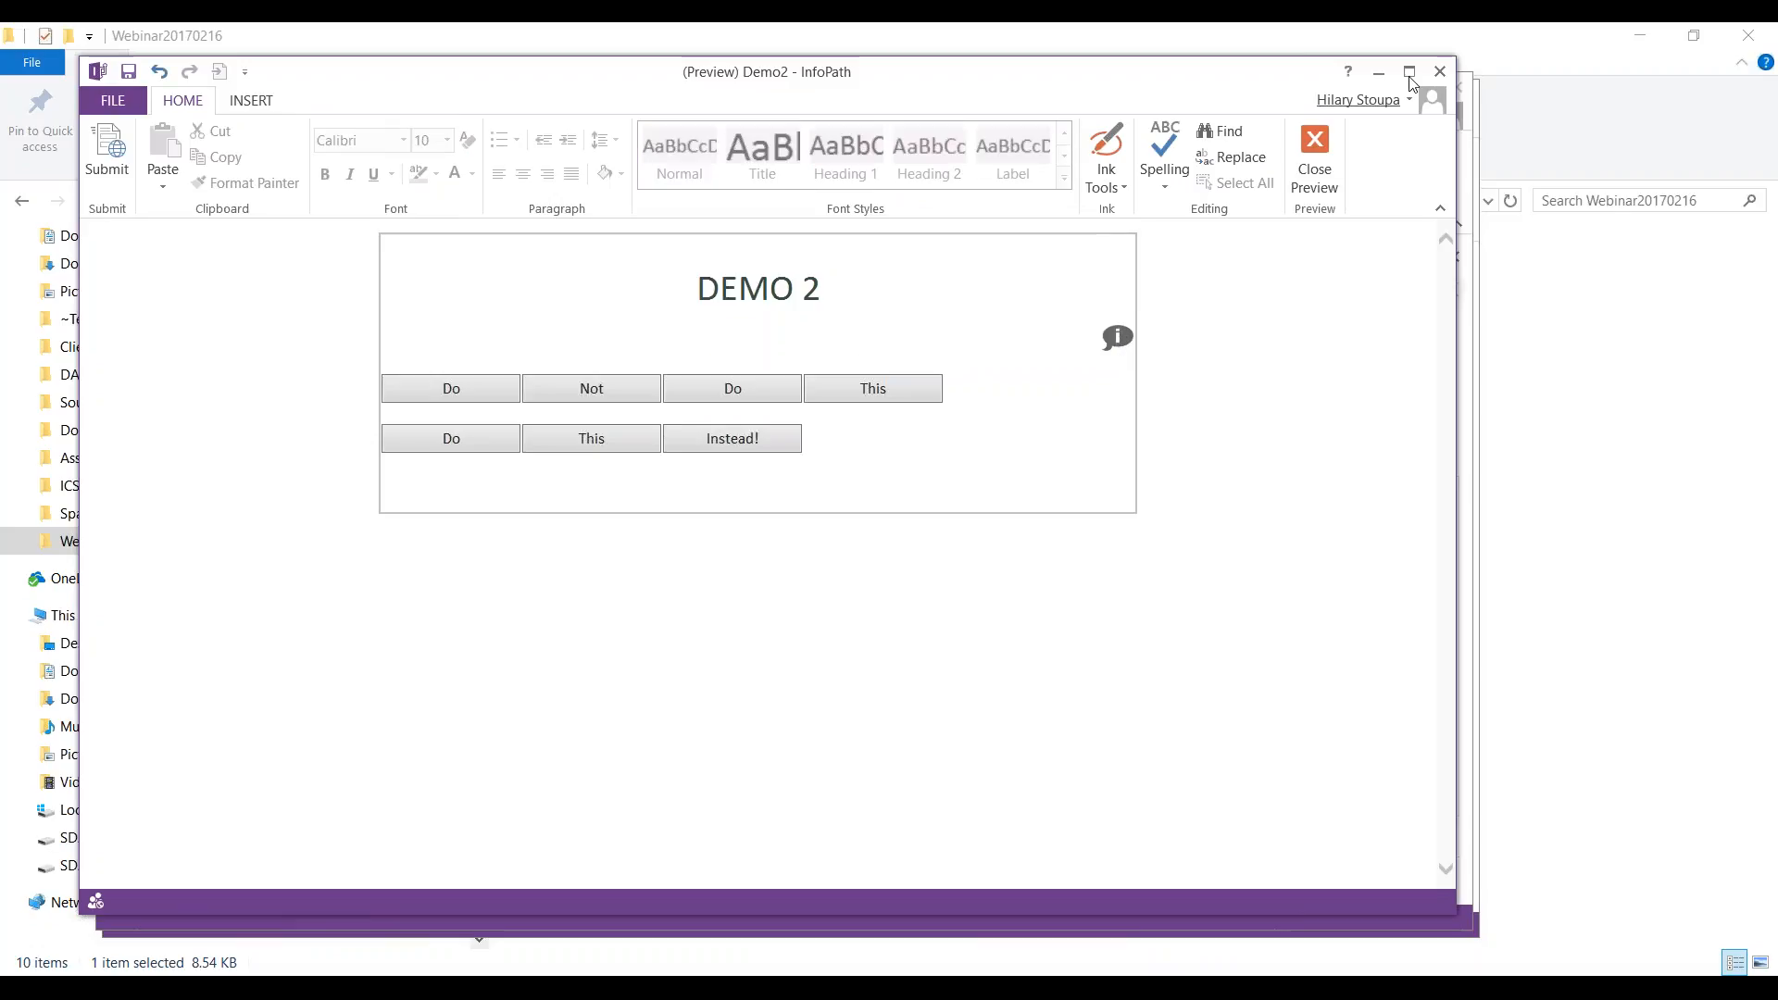
pyautogui.click(1314, 157)
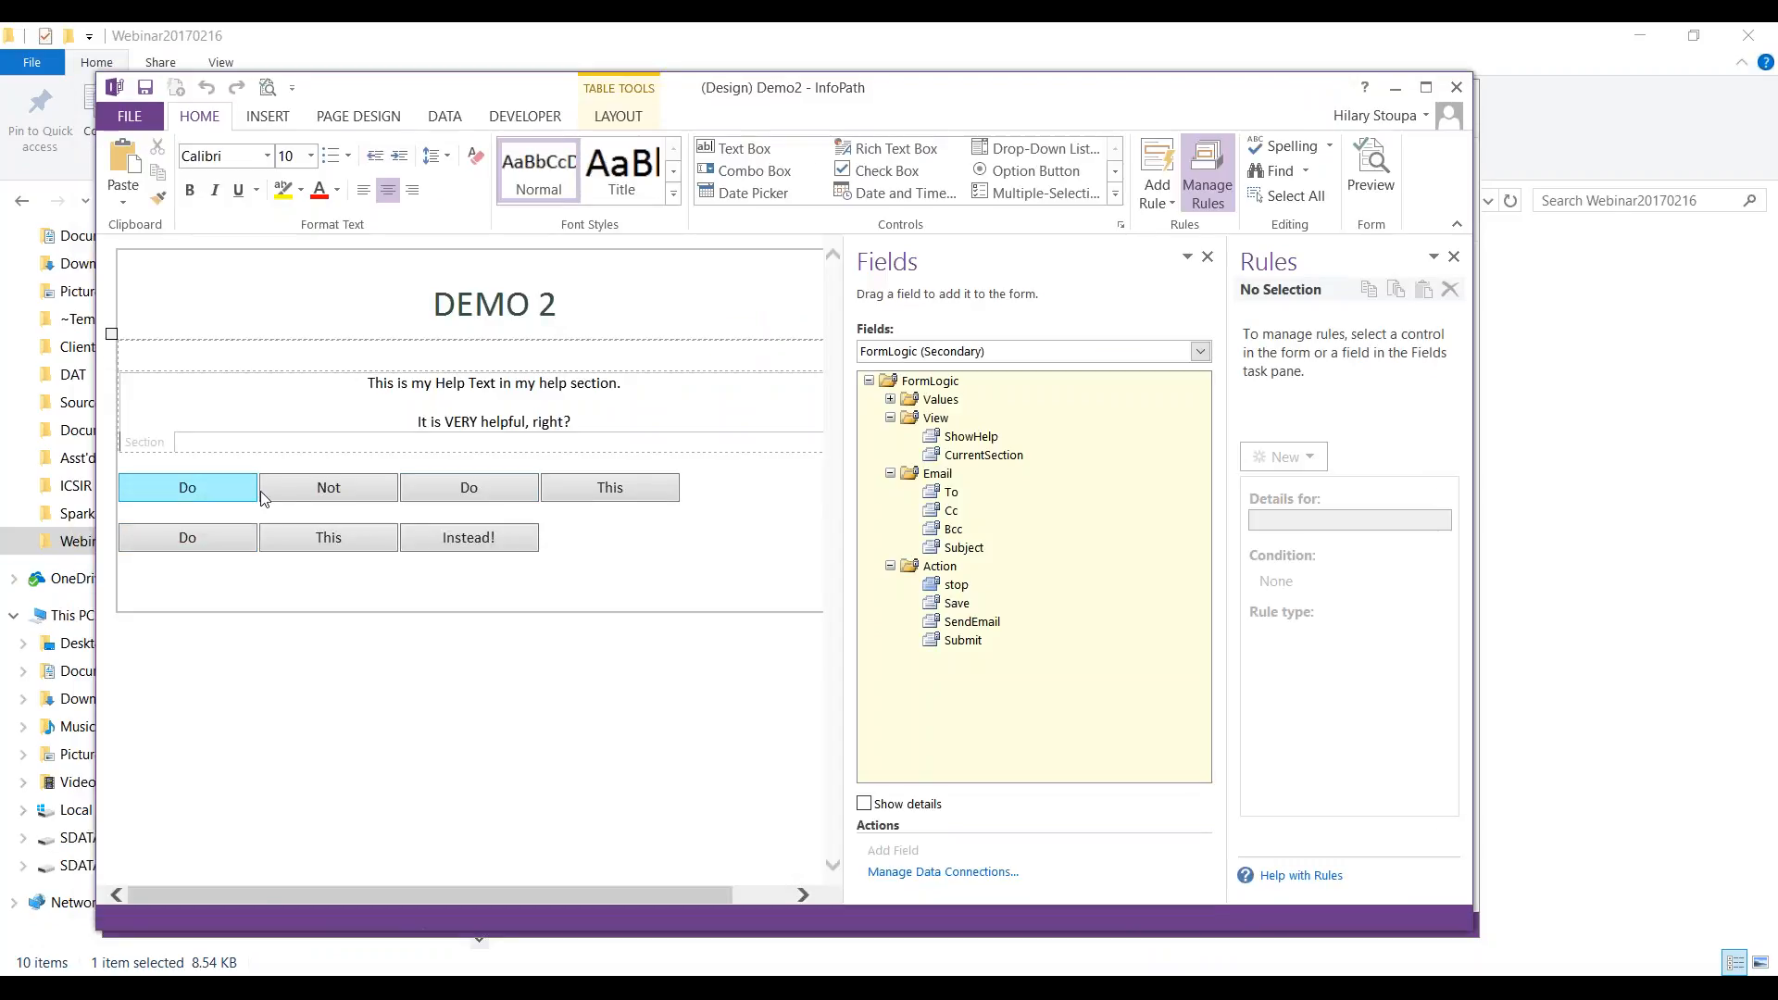
# Step: Examine the Set field 1, Set field 2 and Submit rules on the first-row Do and Not buttons
pyautogui.click(188, 492)
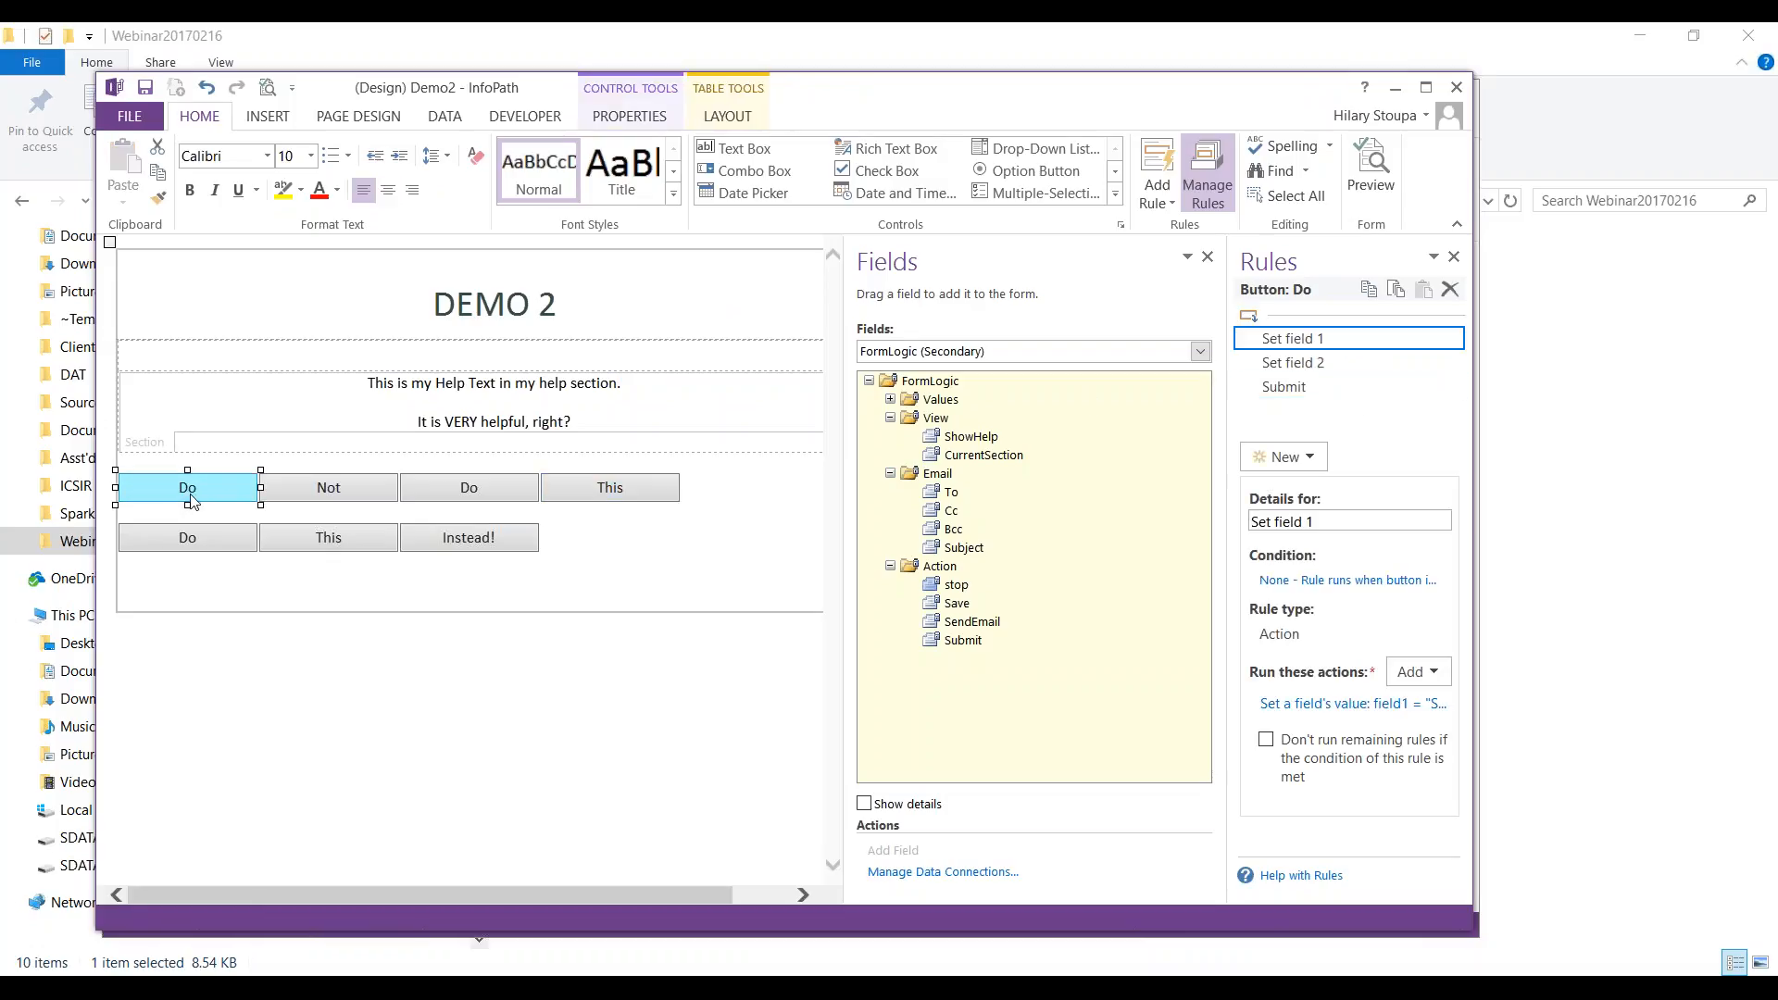
pyautogui.click(1306, 364)
pyautogui.click(1322, 389)
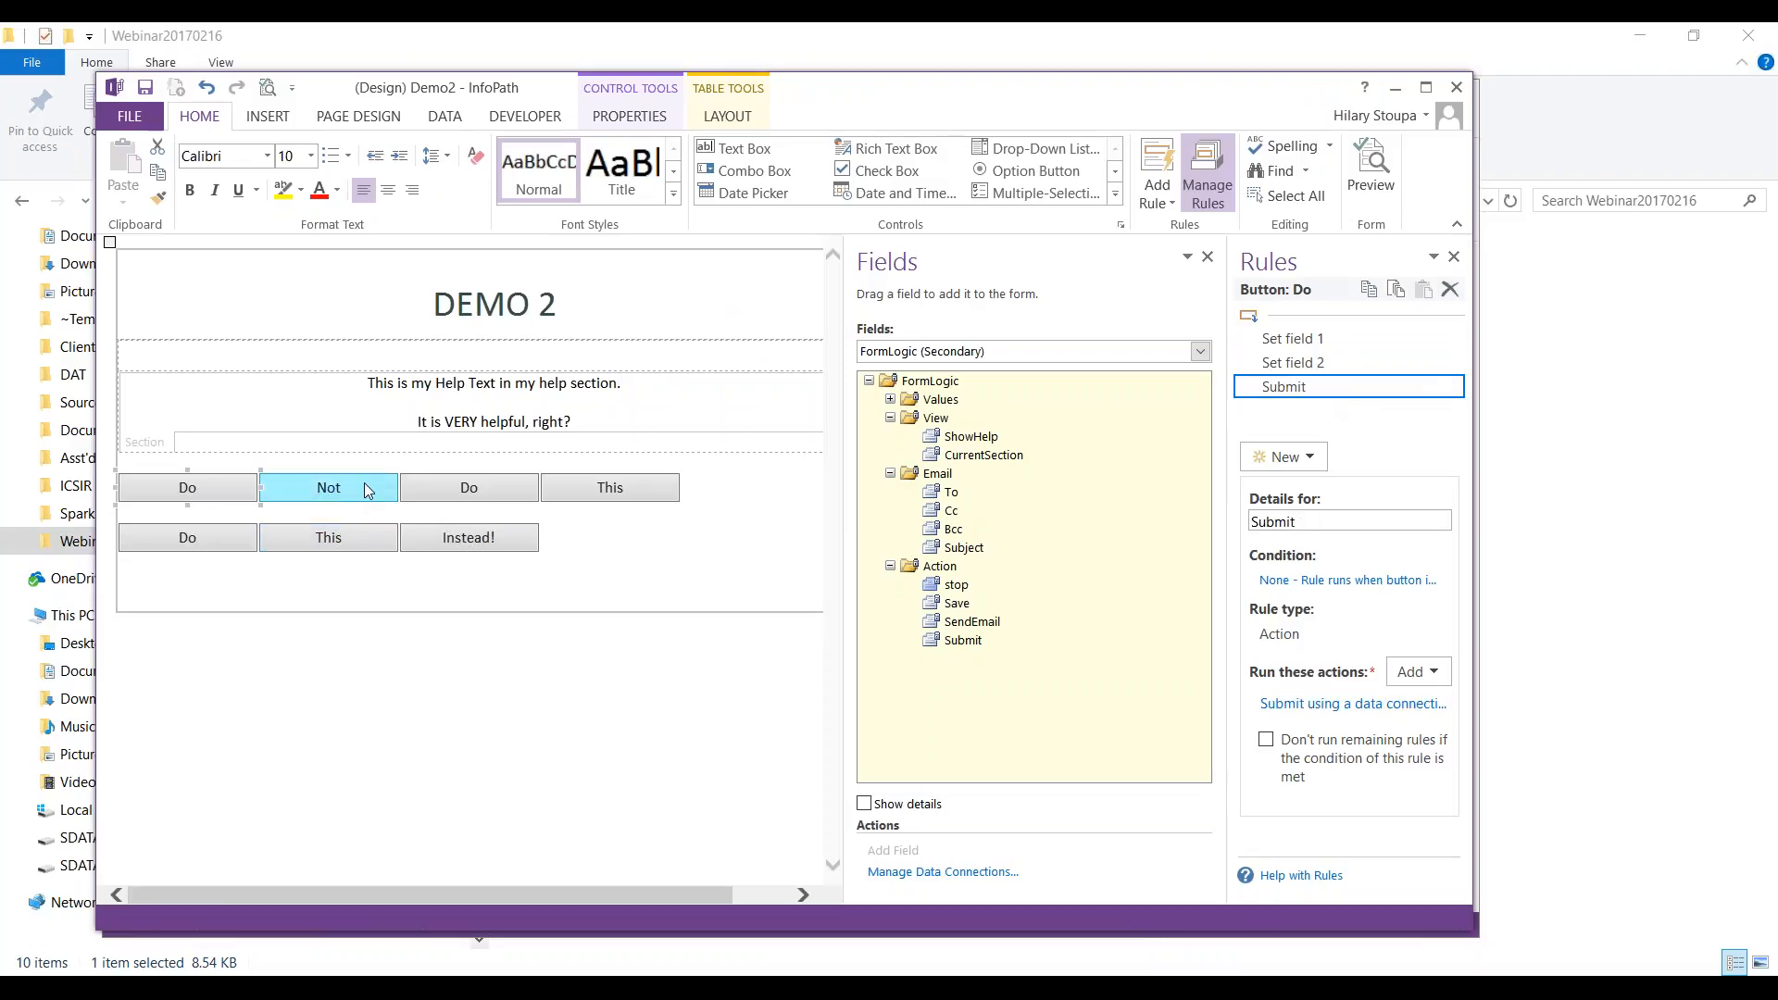
pyautogui.click(358, 483)
pyautogui.click(1297, 362)
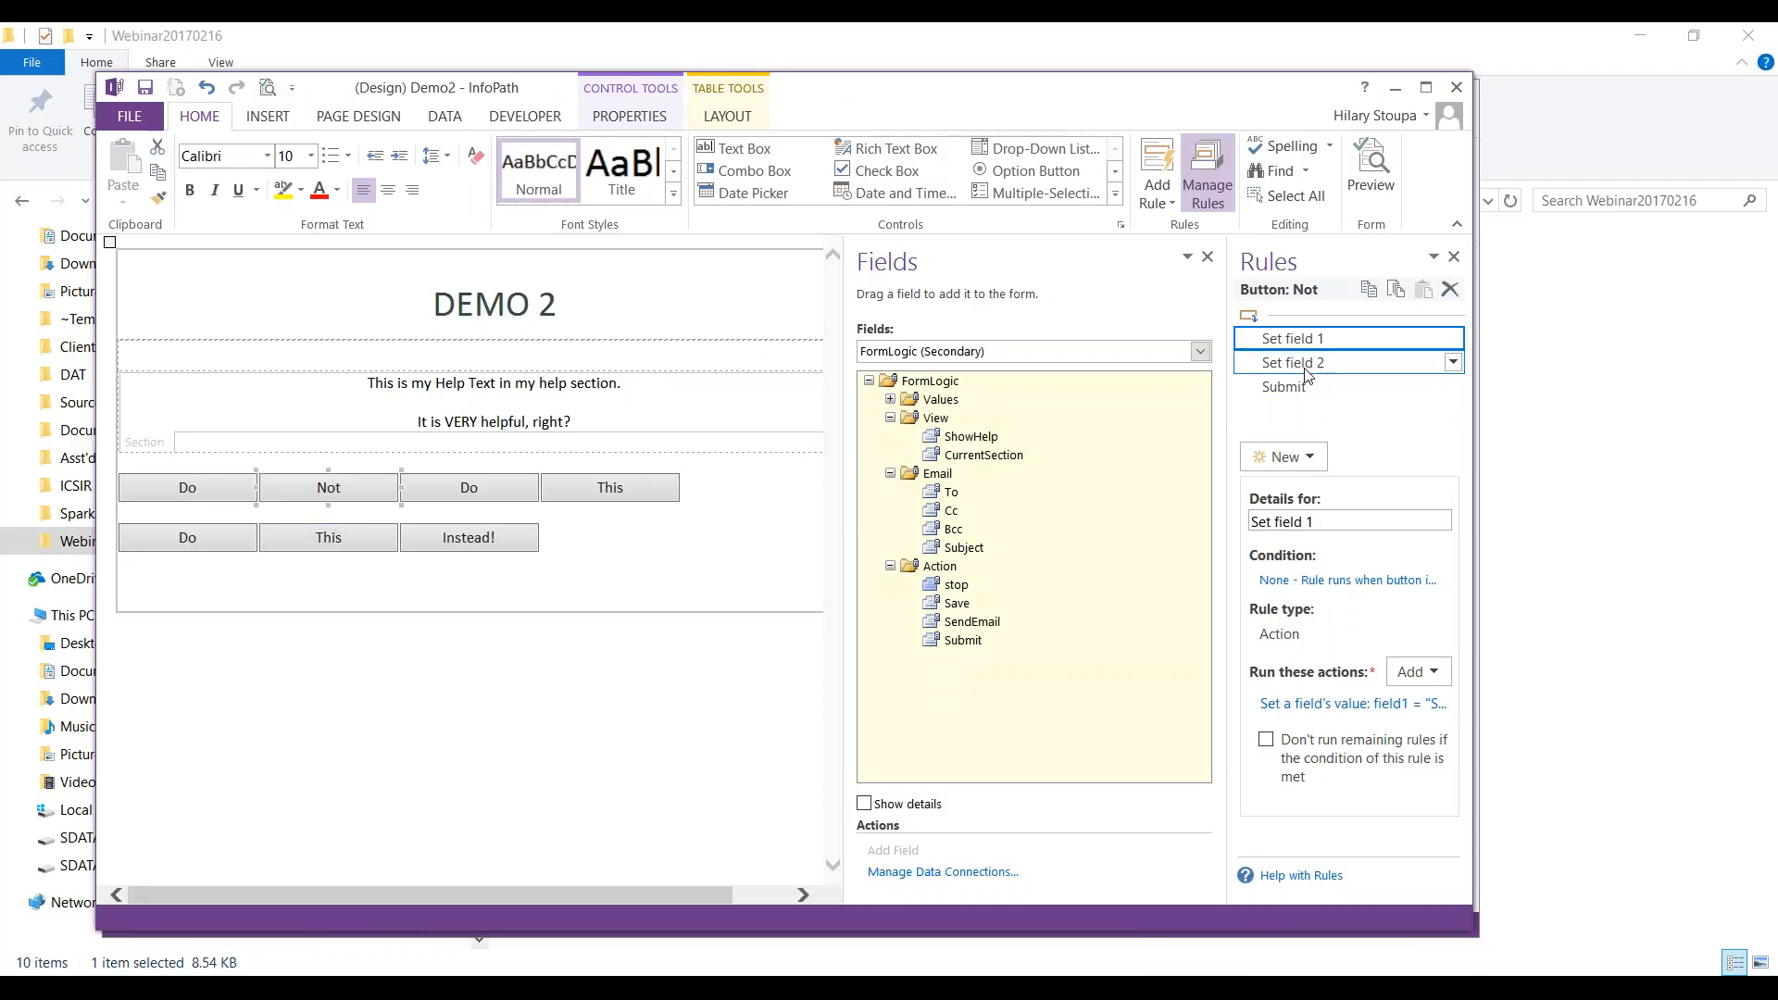
pyautogui.click(1297, 387)
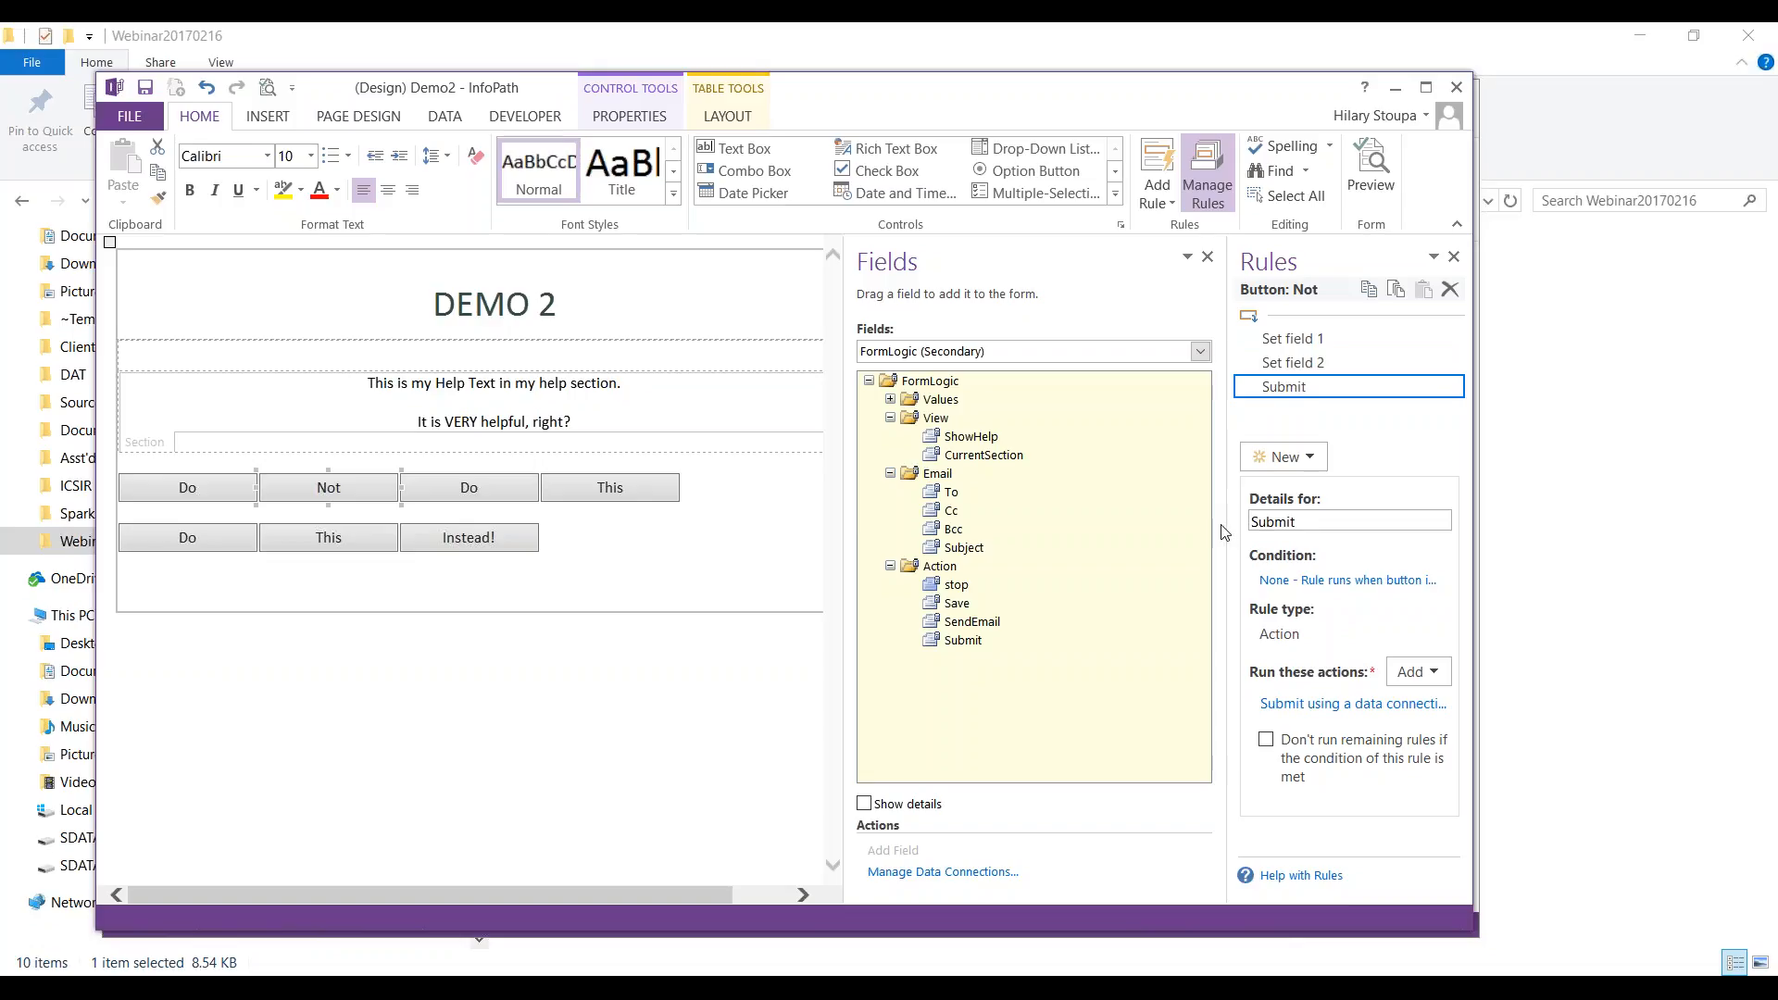
# Step: Widen the Rules pane and compare the rules across all four first-row buttons: Do, Not, Do and This
pyautogui.moveTo(1224, 535); pyautogui.dragTo(1077, 534)
pyautogui.click(609, 489)
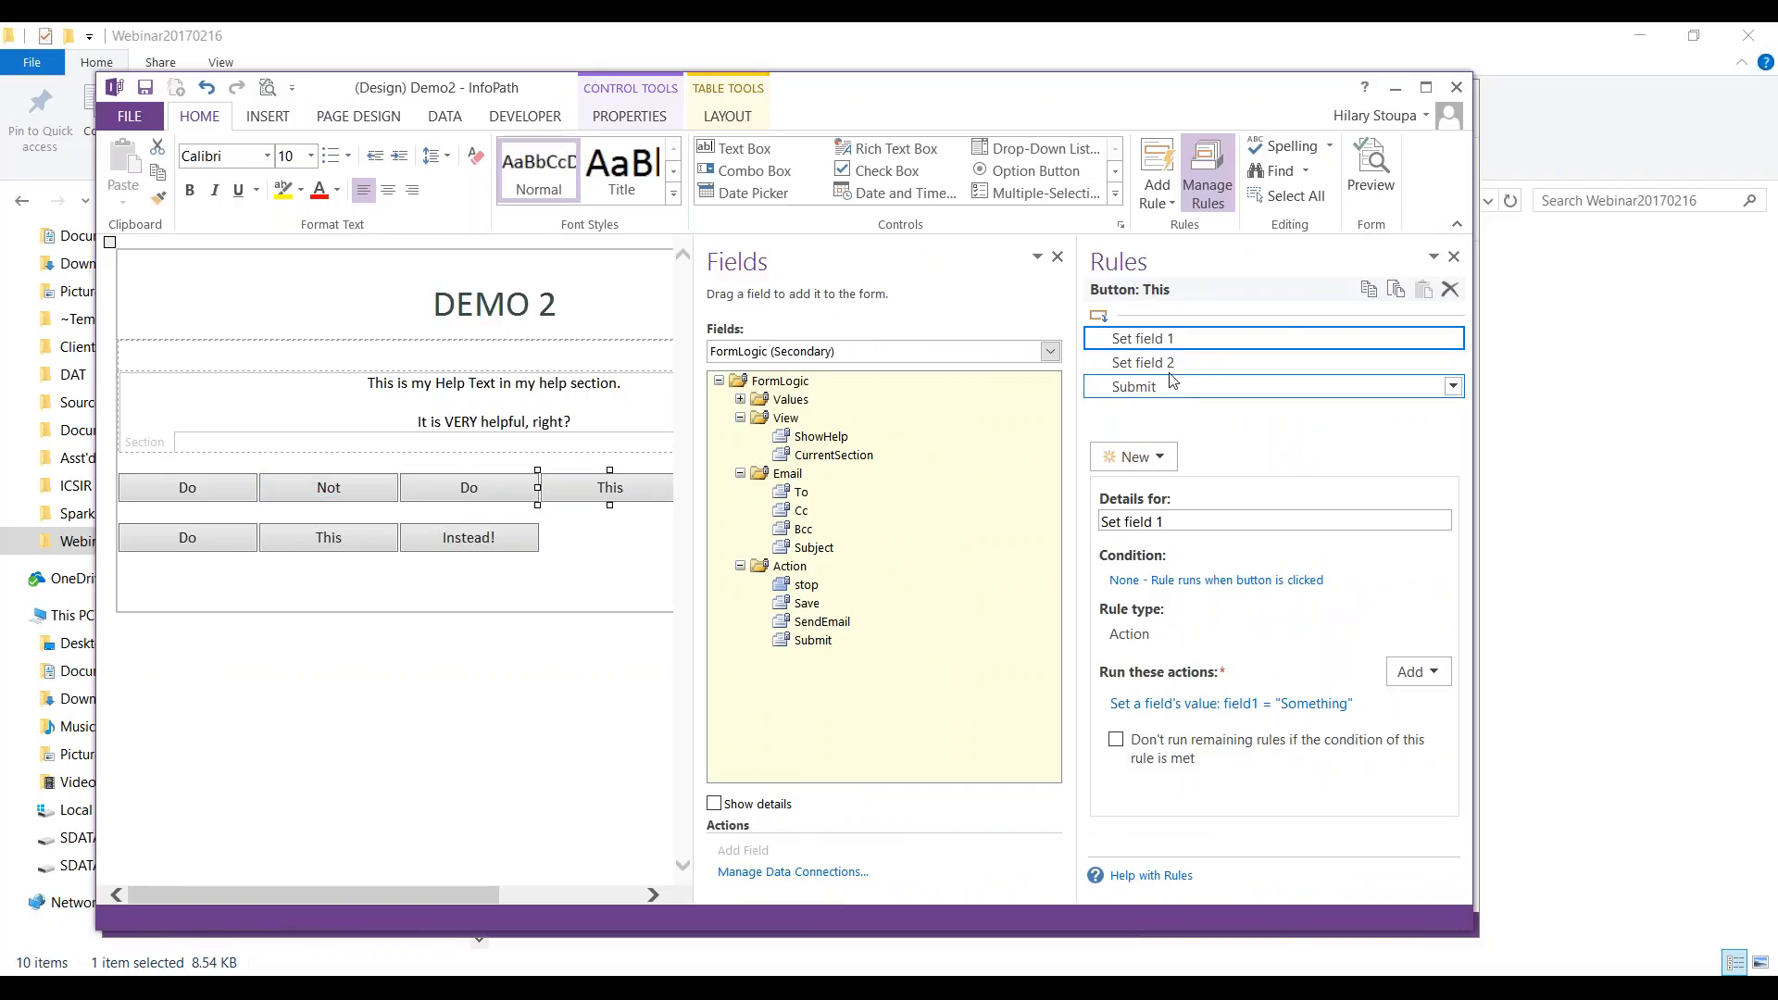
pyautogui.click(222, 490)
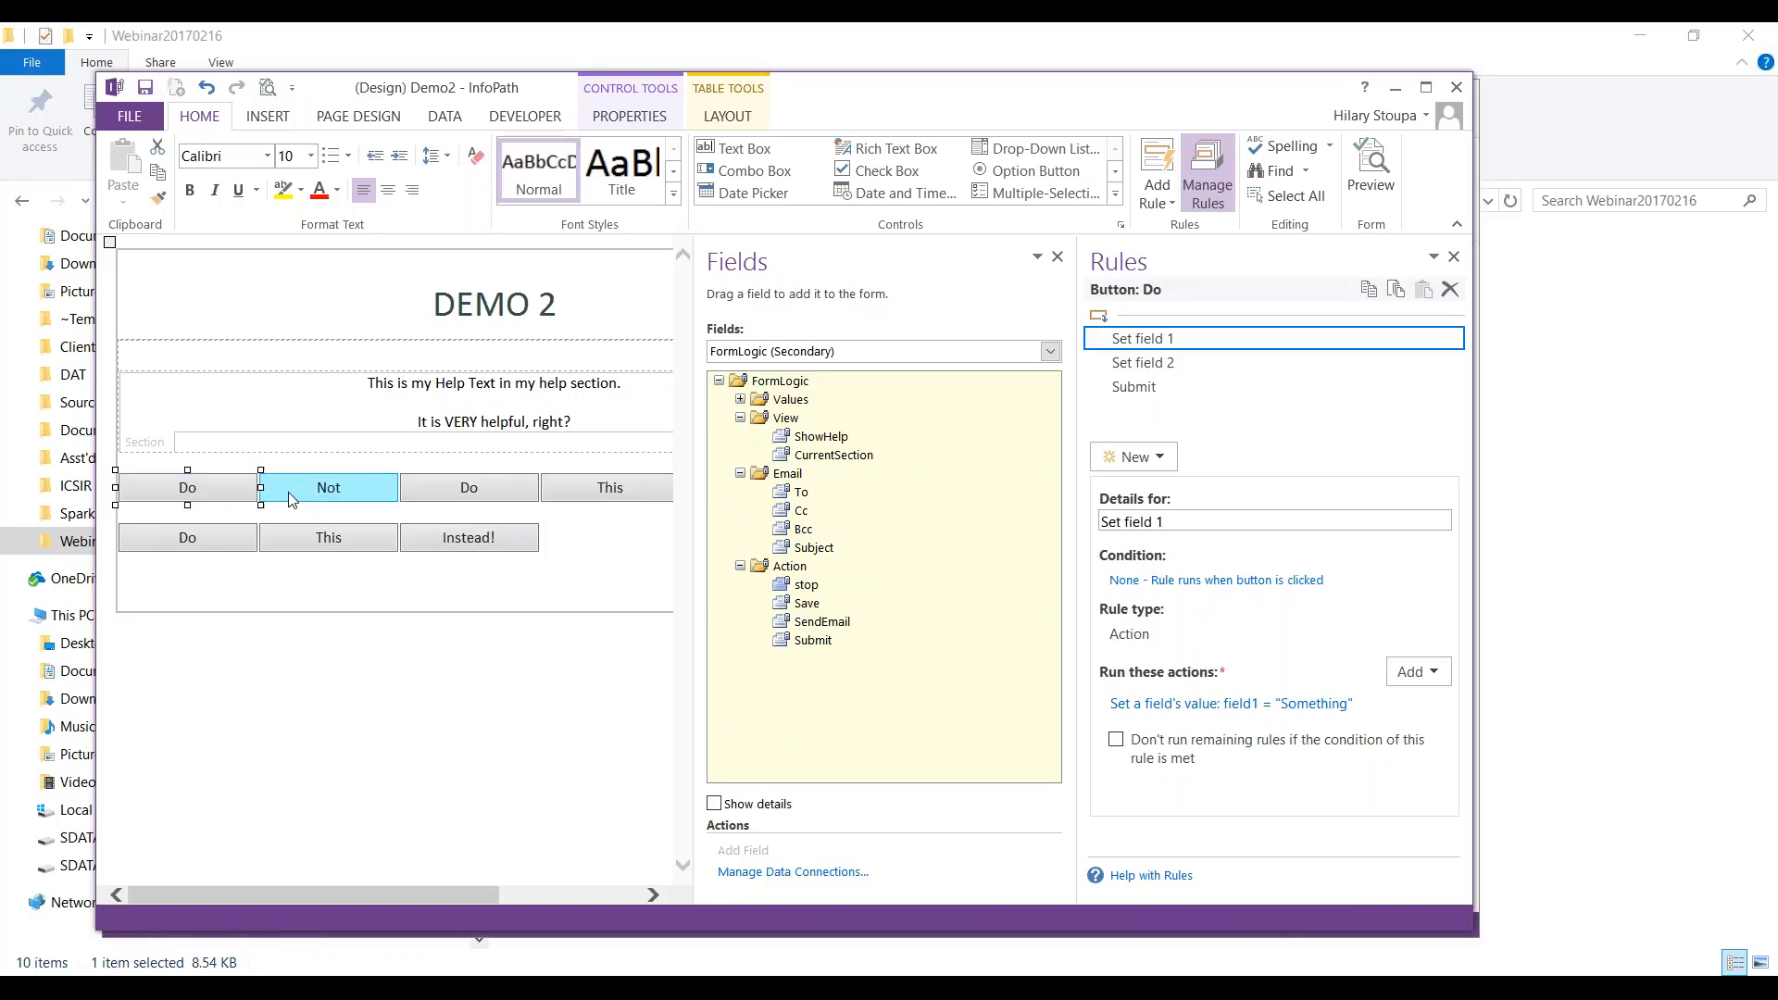
pyautogui.click(290, 497)
pyautogui.click(465, 491)
pyautogui.click(602, 493)
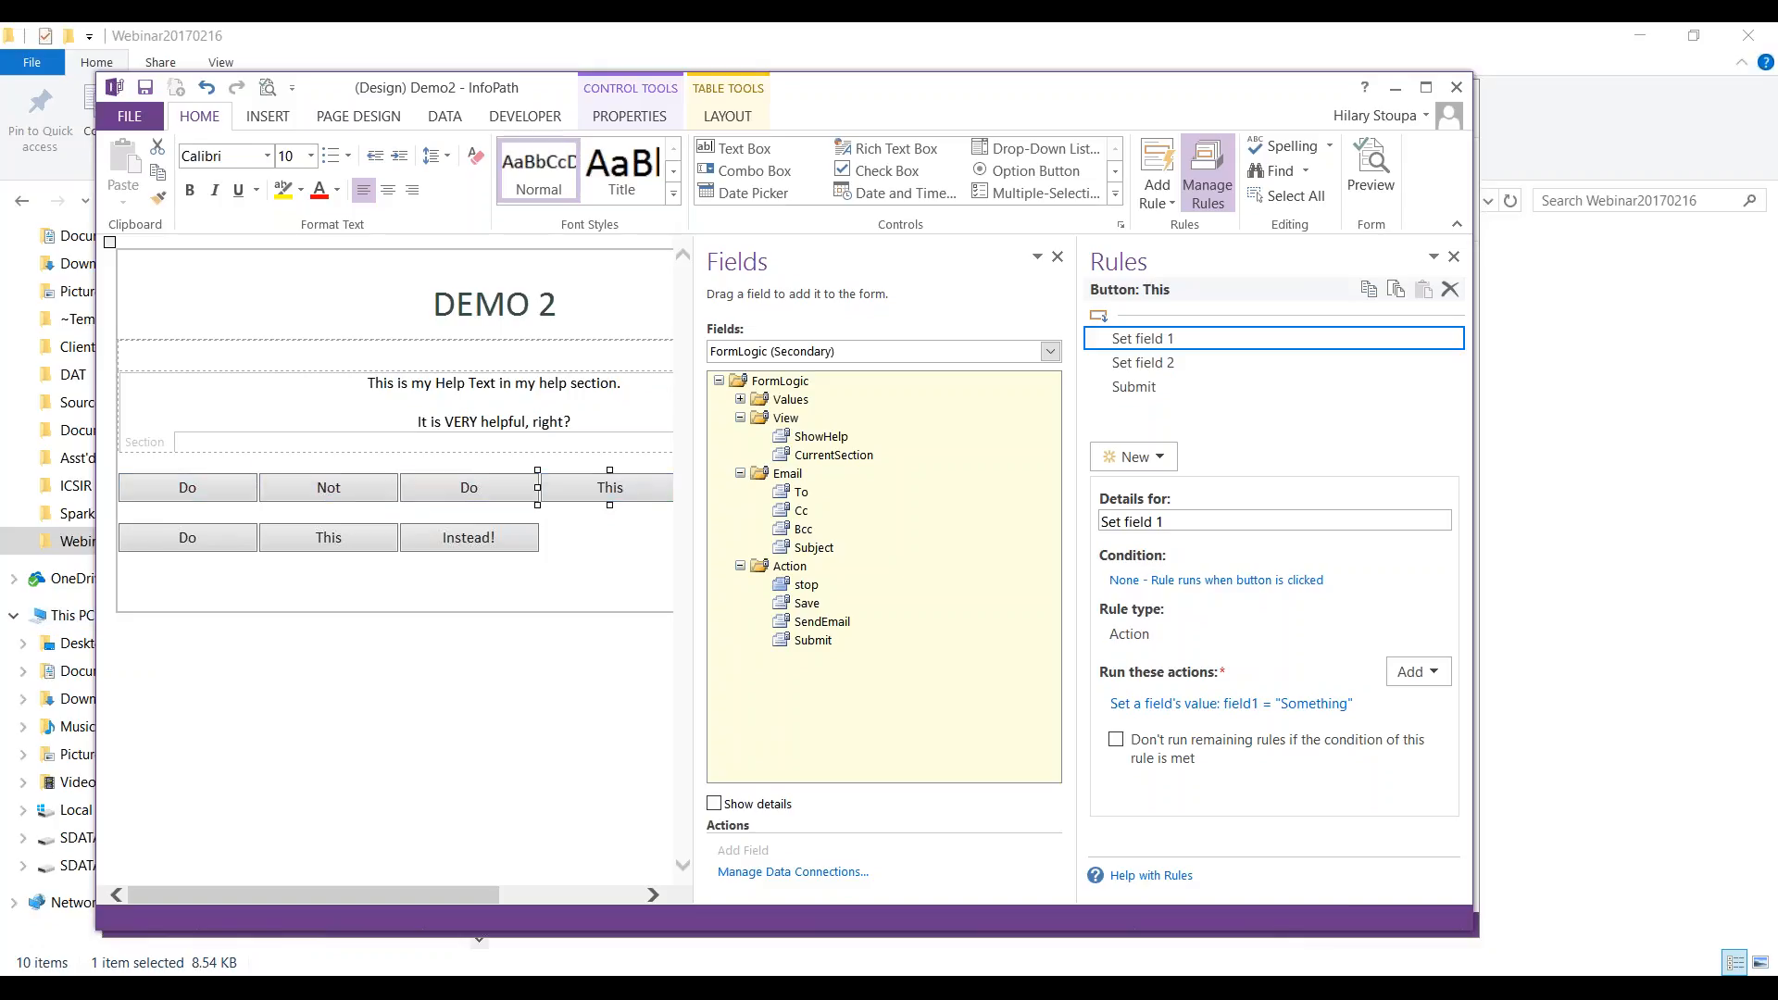
# Step: Compare the Submit rule and its action on the second-row buttons Do, This and Instead!
pyautogui.click(181, 542)
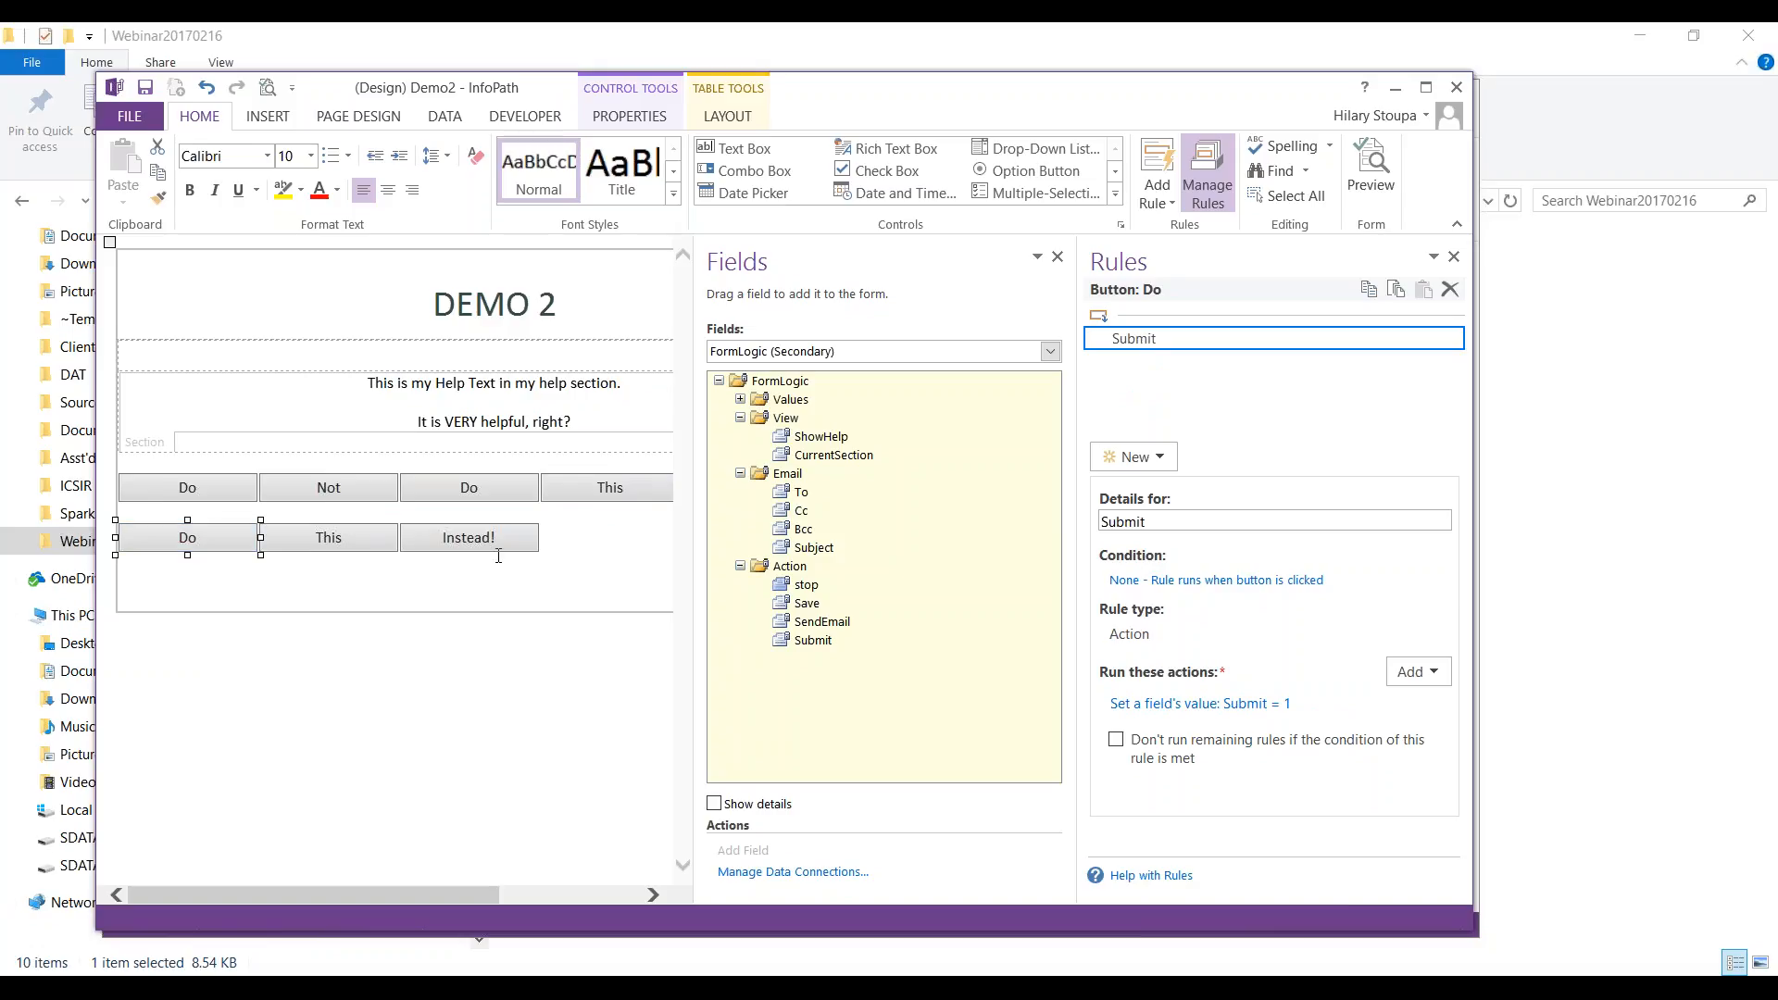
pyautogui.click(335, 539)
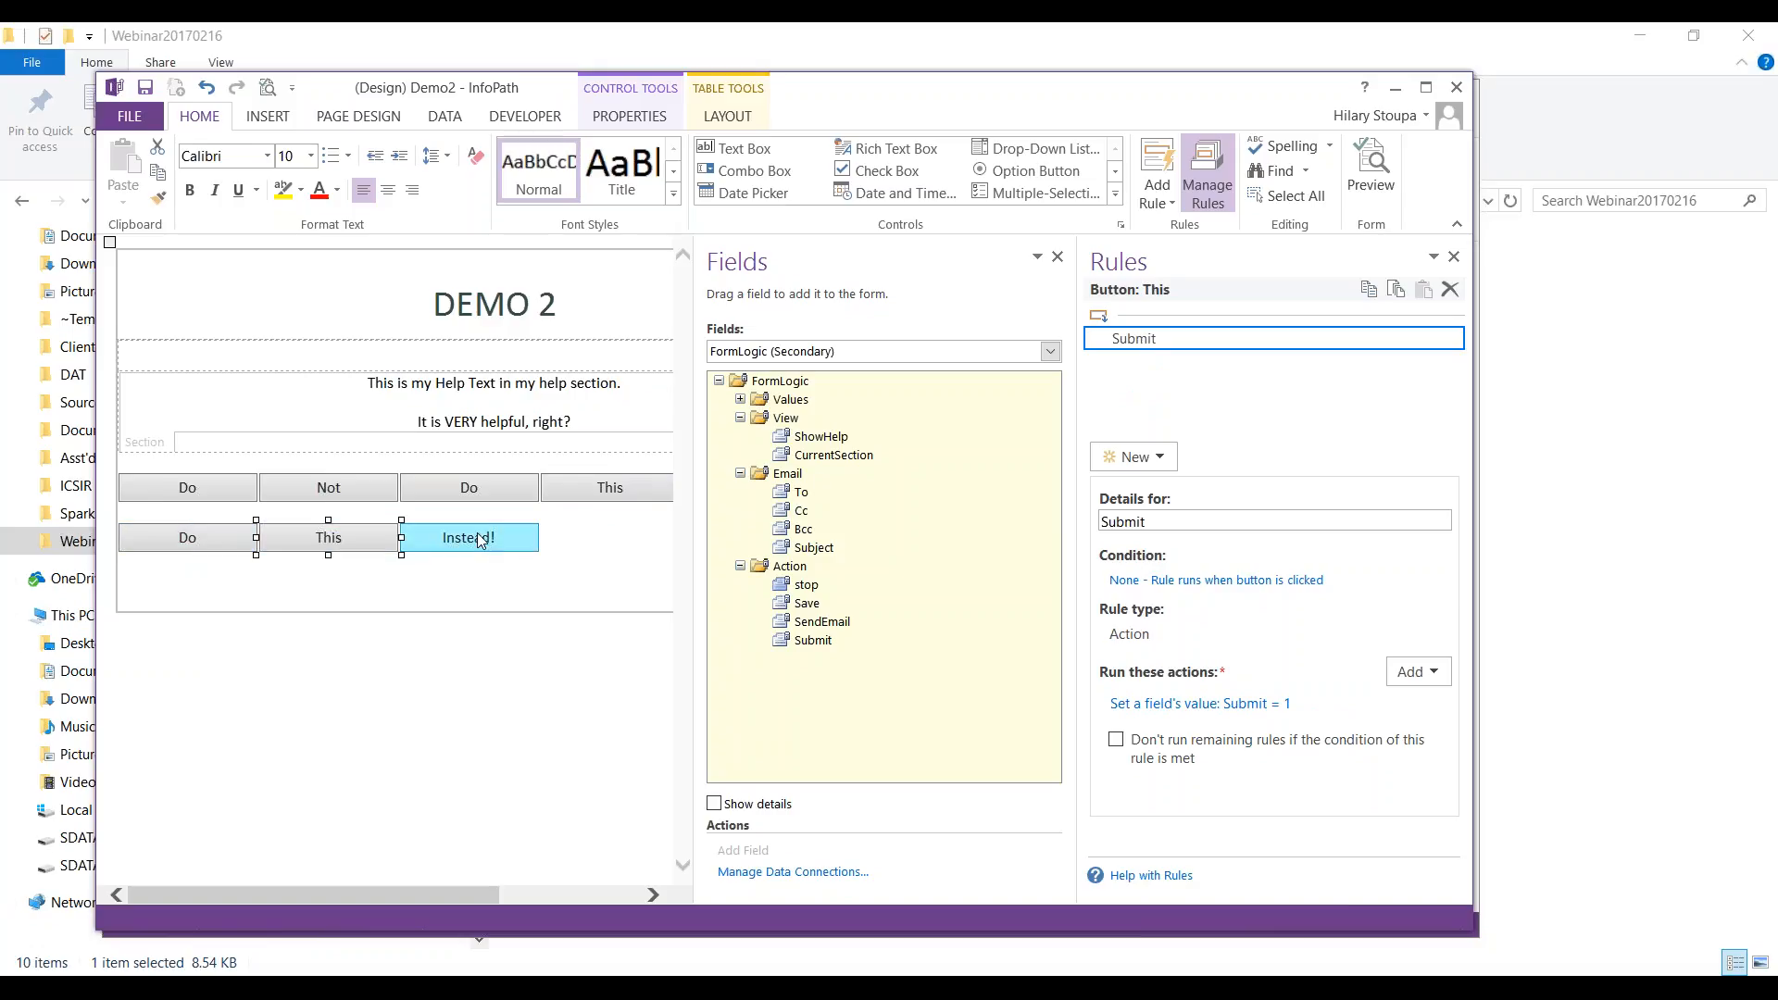
pyautogui.click(479, 540)
pyautogui.click(182, 541)
pyautogui.click(335, 540)
pyautogui.click(468, 539)
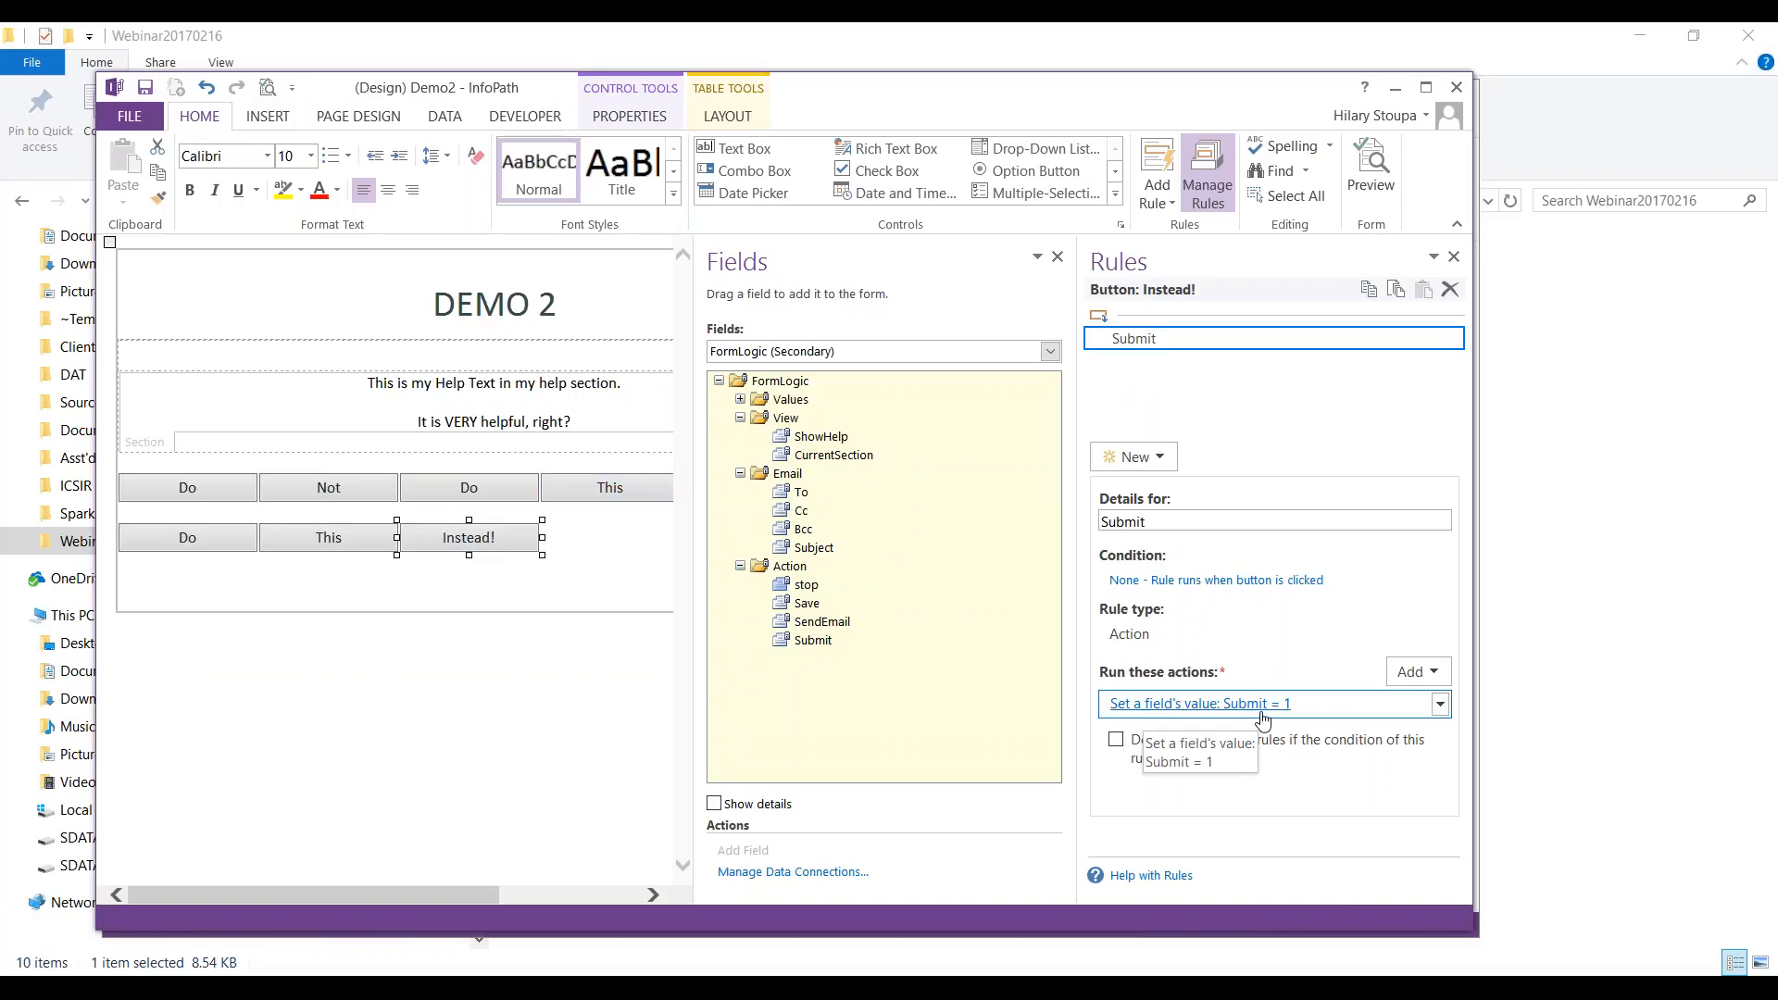
# Step: Display the rules of the Submit field in the Action group and examine Set field 1, Set field 2 and Submit
pyautogui.click(802, 643)
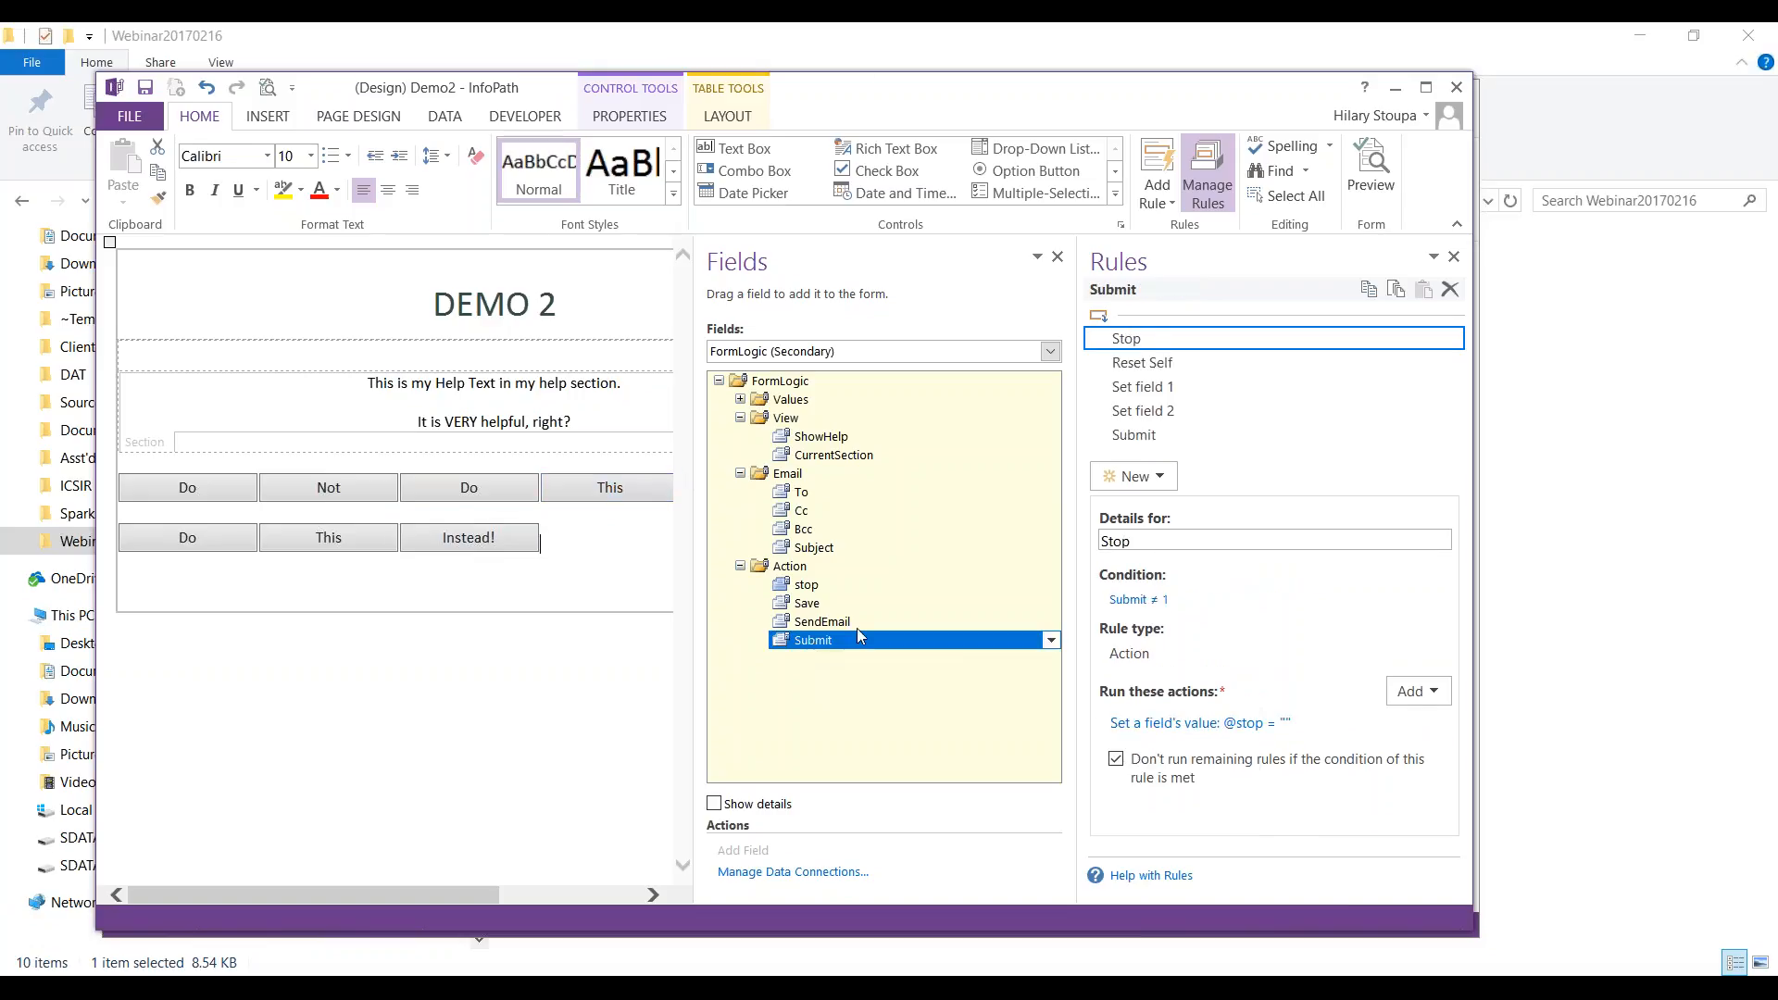
pyautogui.click(1168, 385)
pyautogui.click(1168, 410)
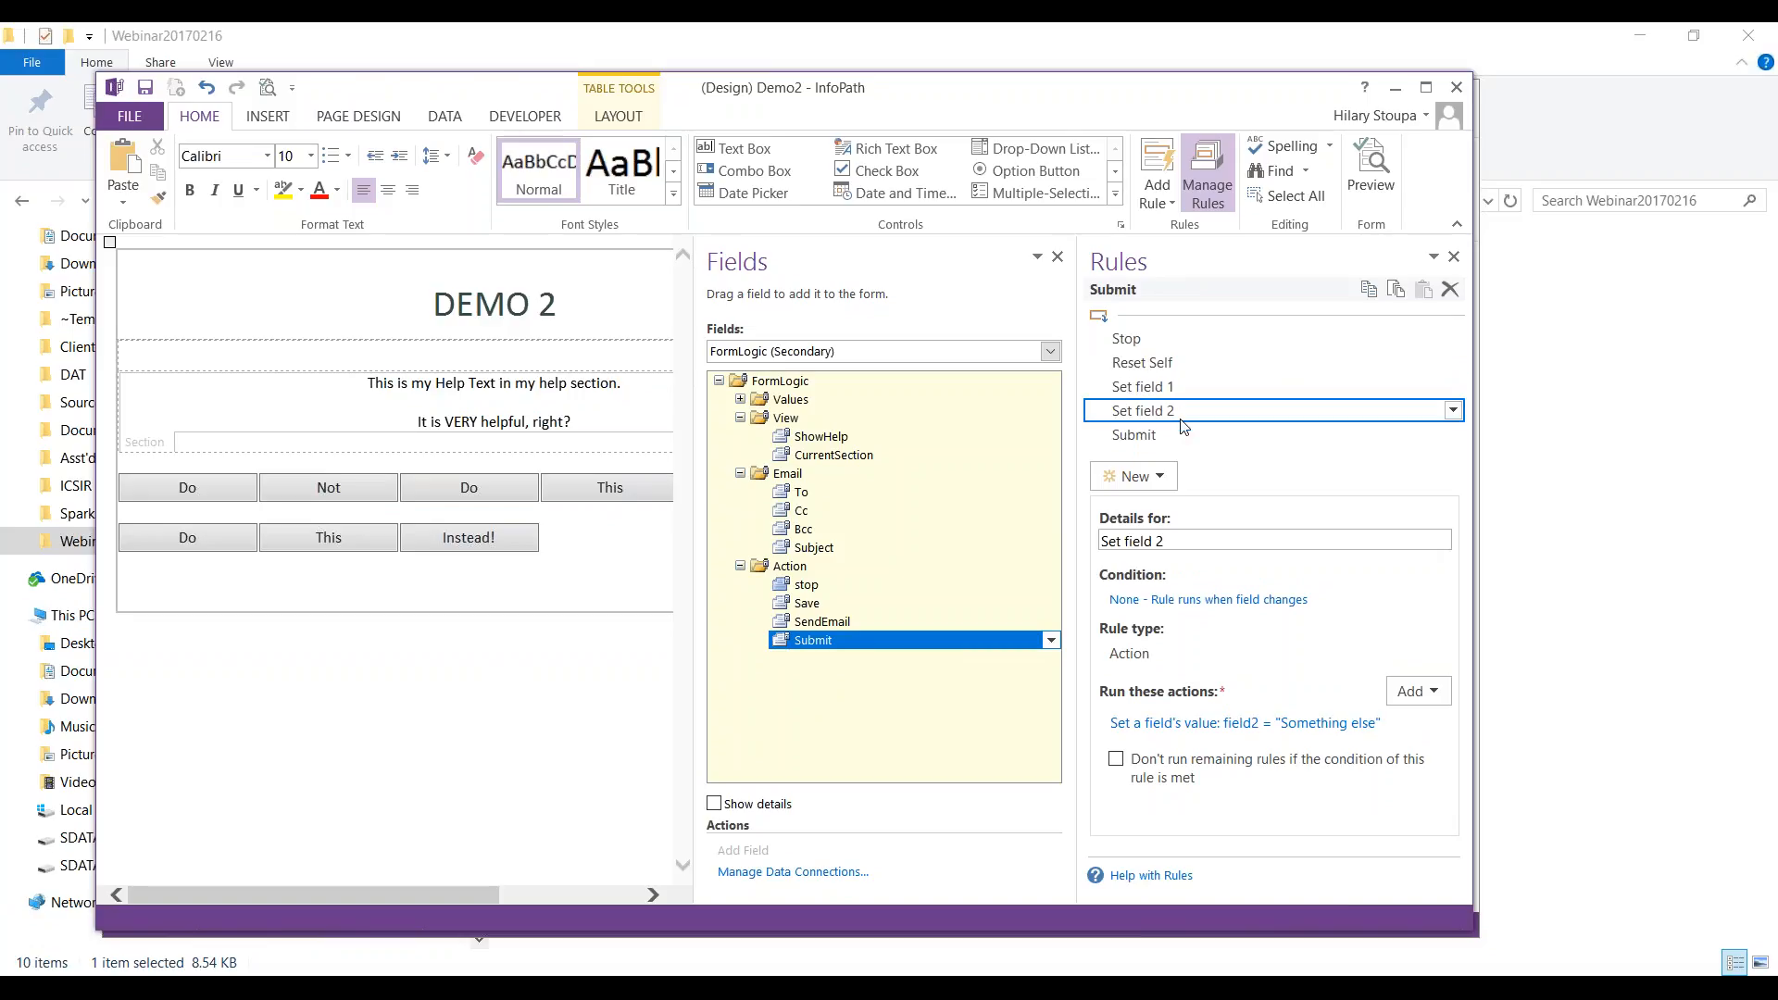
pyautogui.click(1171, 435)
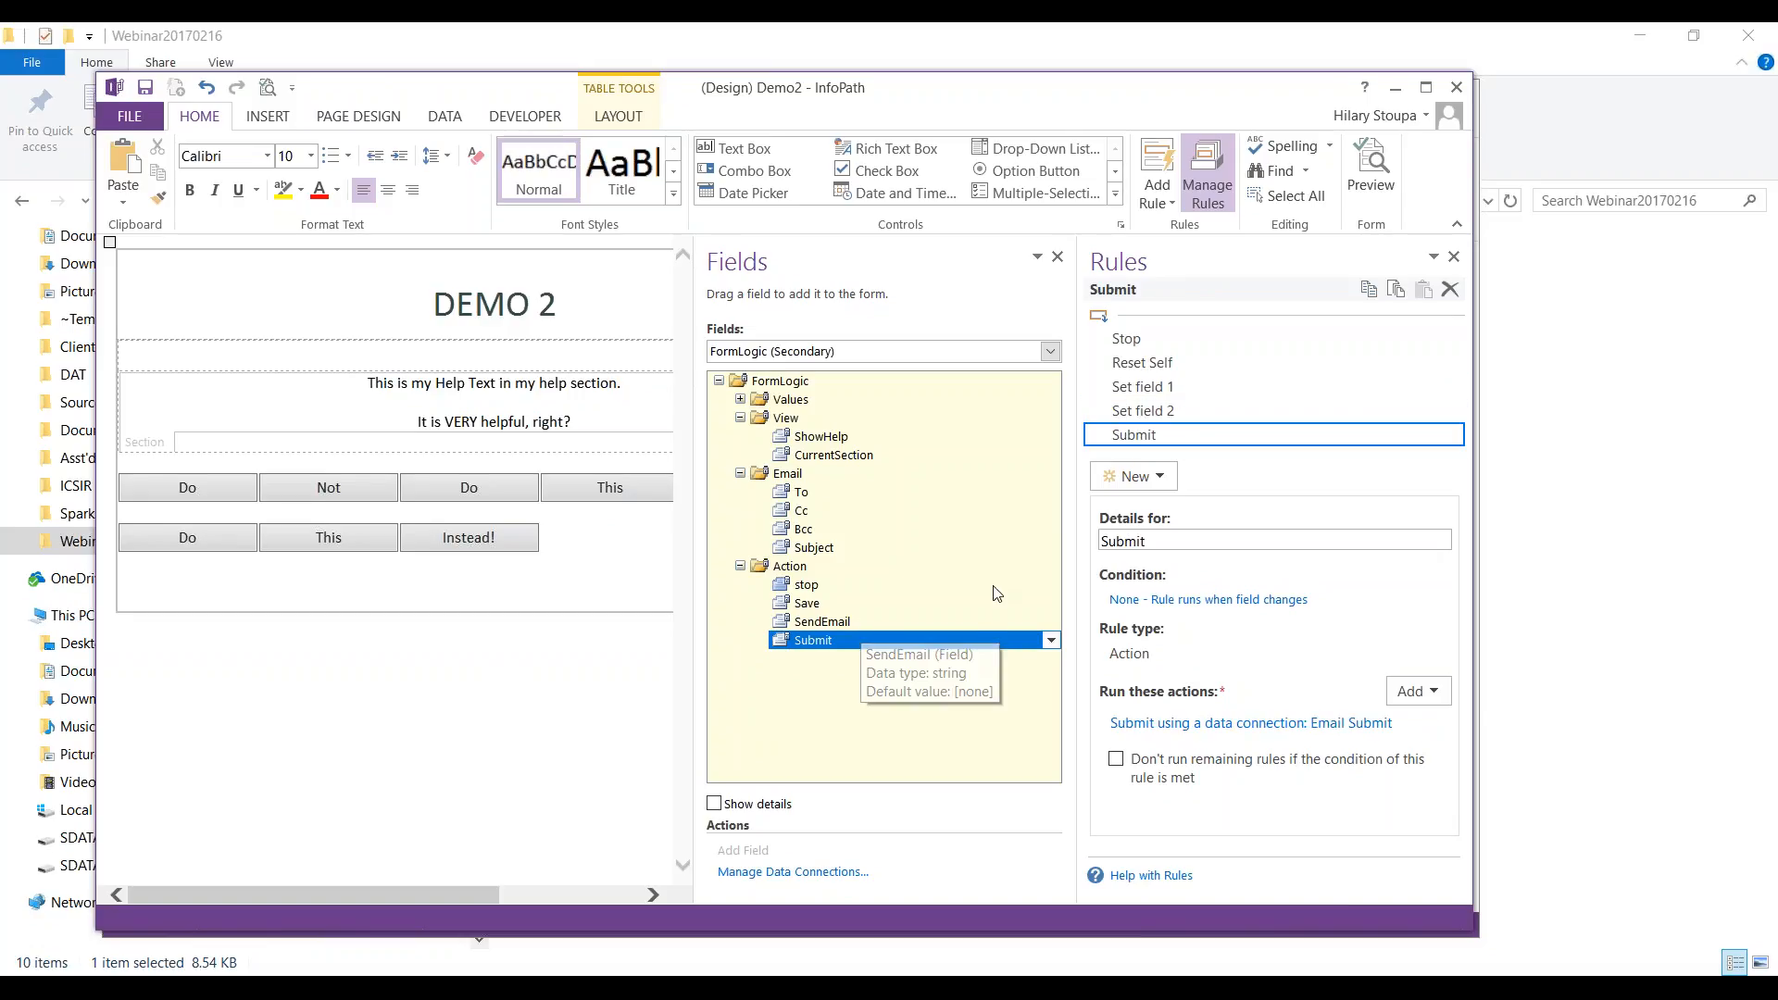